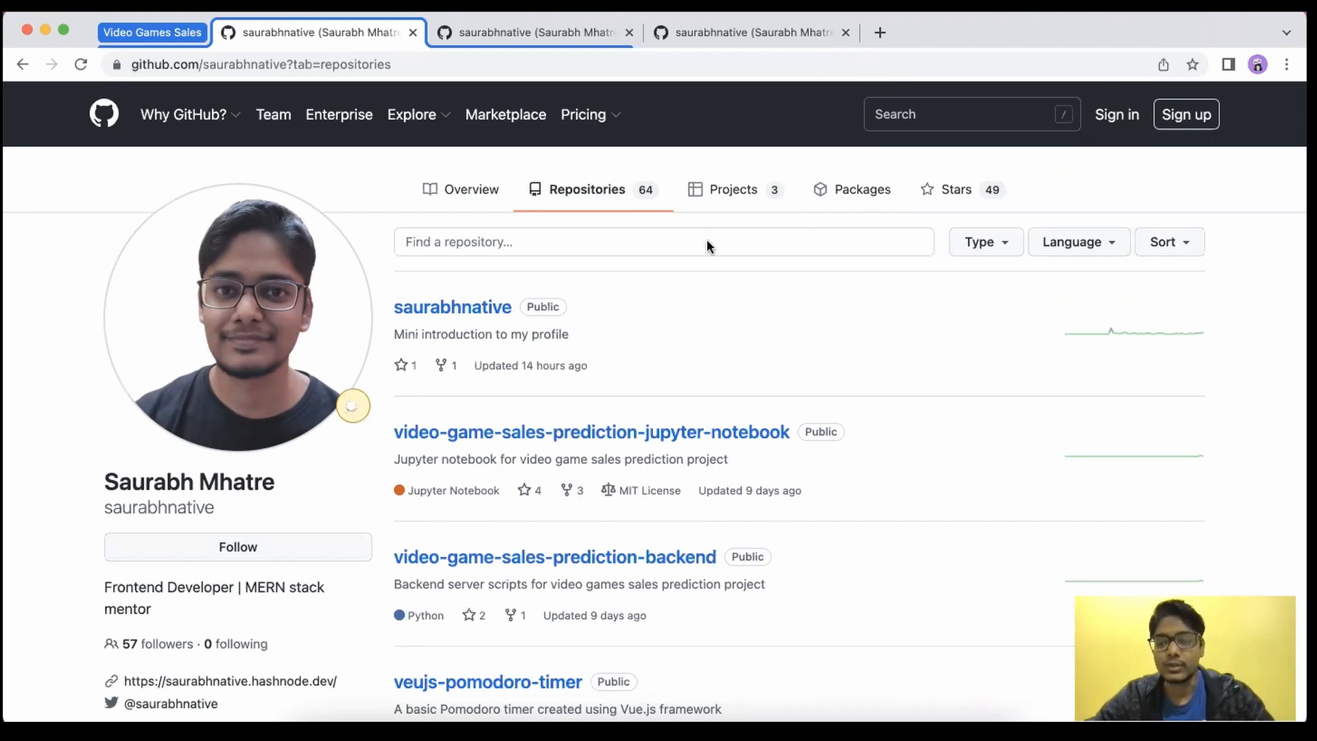
Step: Filter the profile's repositories by "sales" and look over the matching repositories
click(668, 245)
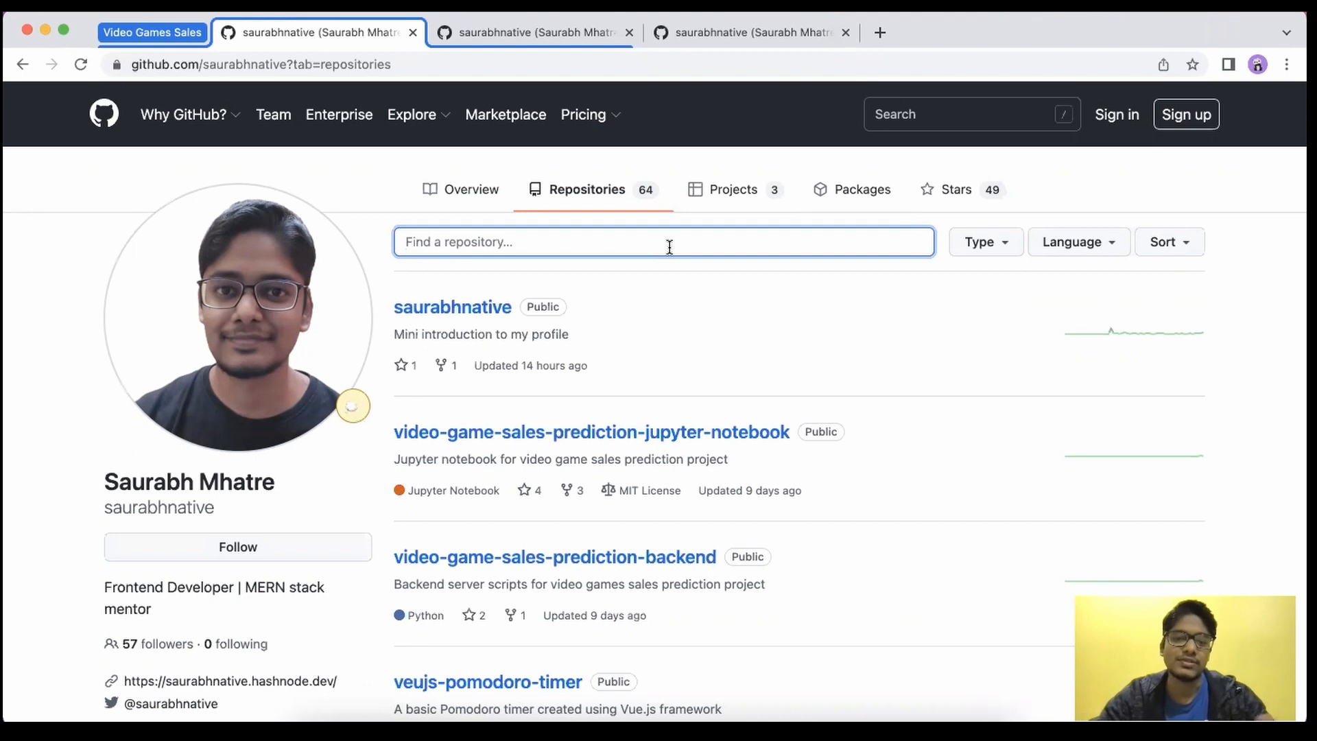
text(v)
key(BackSpace)
text(sales)
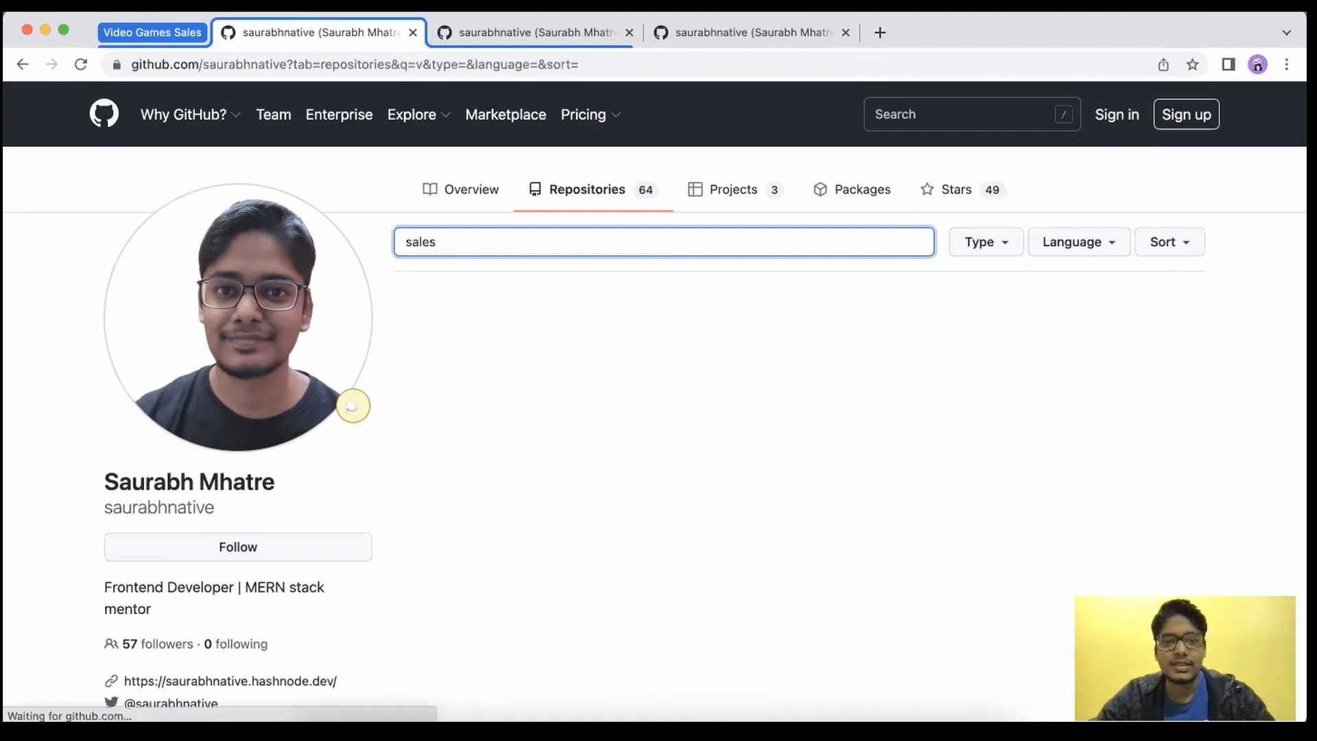
scroll(788, 585, down, 3)
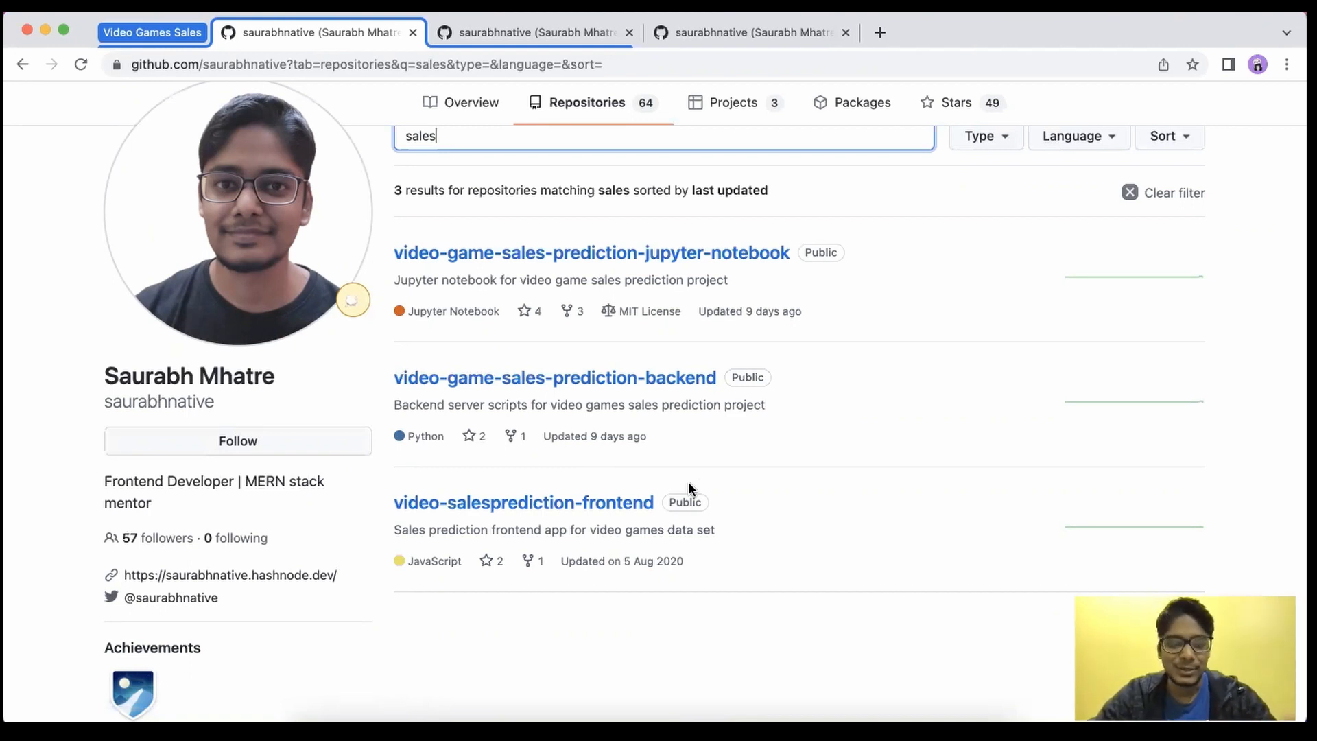
scroll(757, 483, up, 3)
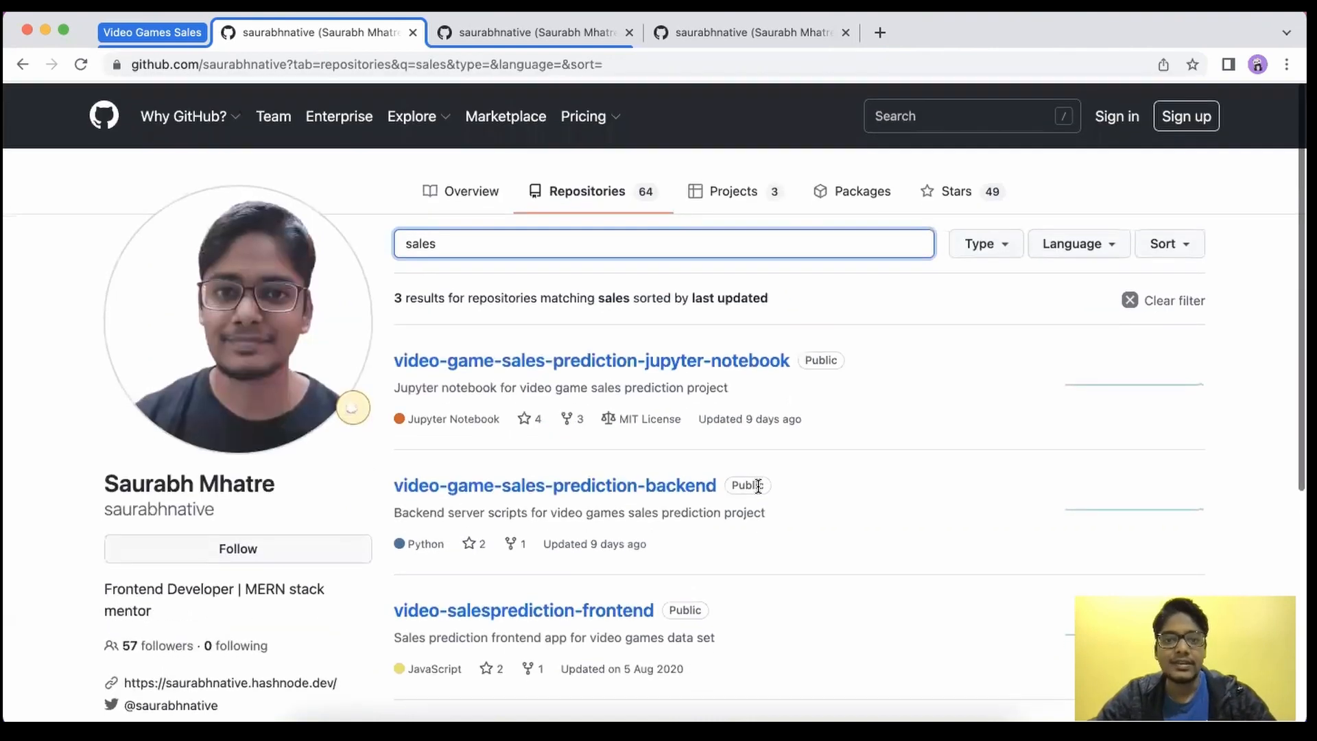
Step: Show the profile's projects and read the Video Game Sales Prediction entry with its linked repositories
click(745, 203)
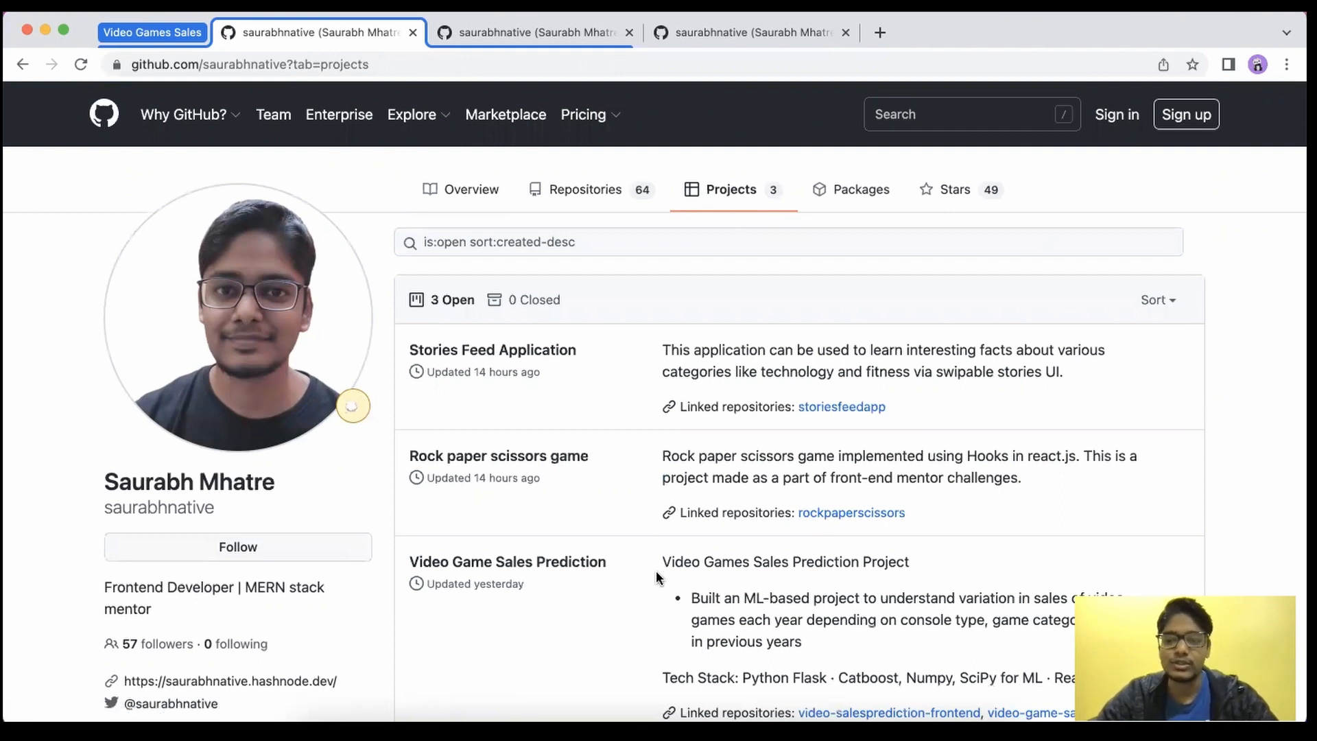
scroll(656, 570, down, 5)
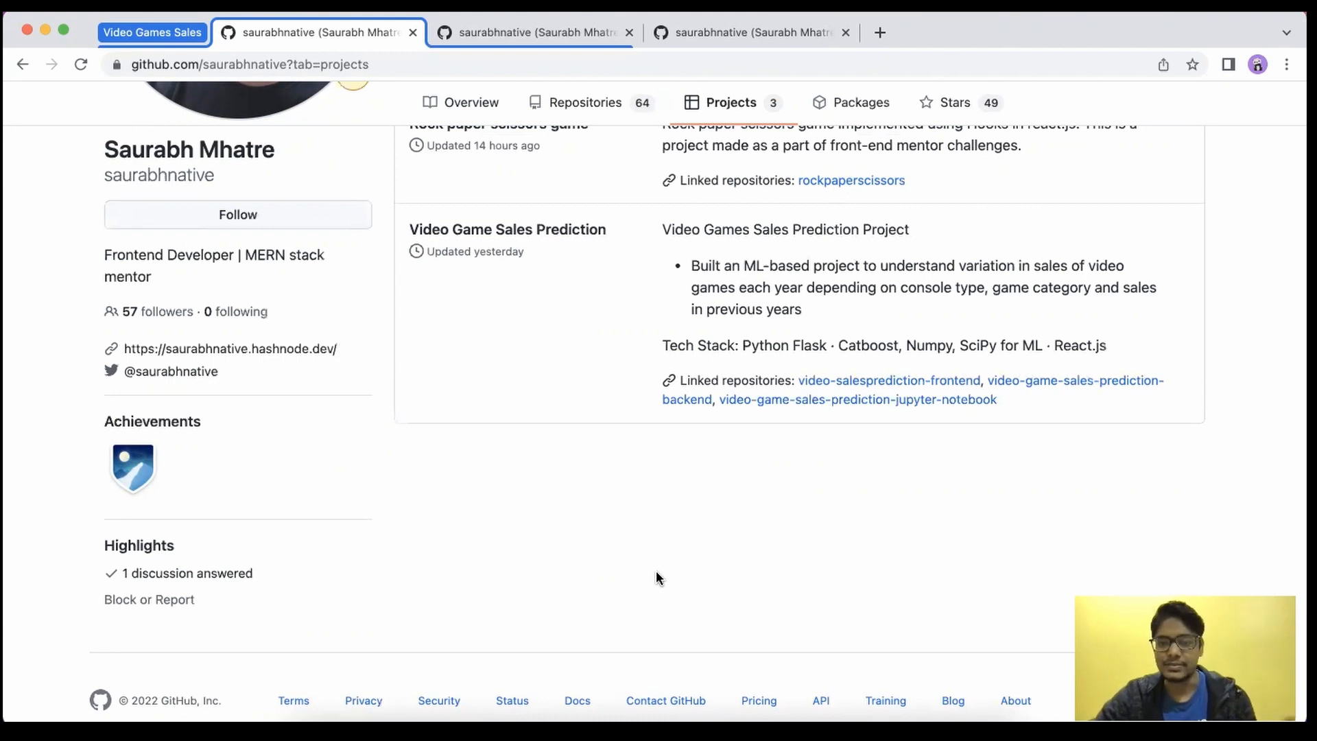
scroll(578, 336, up, 5)
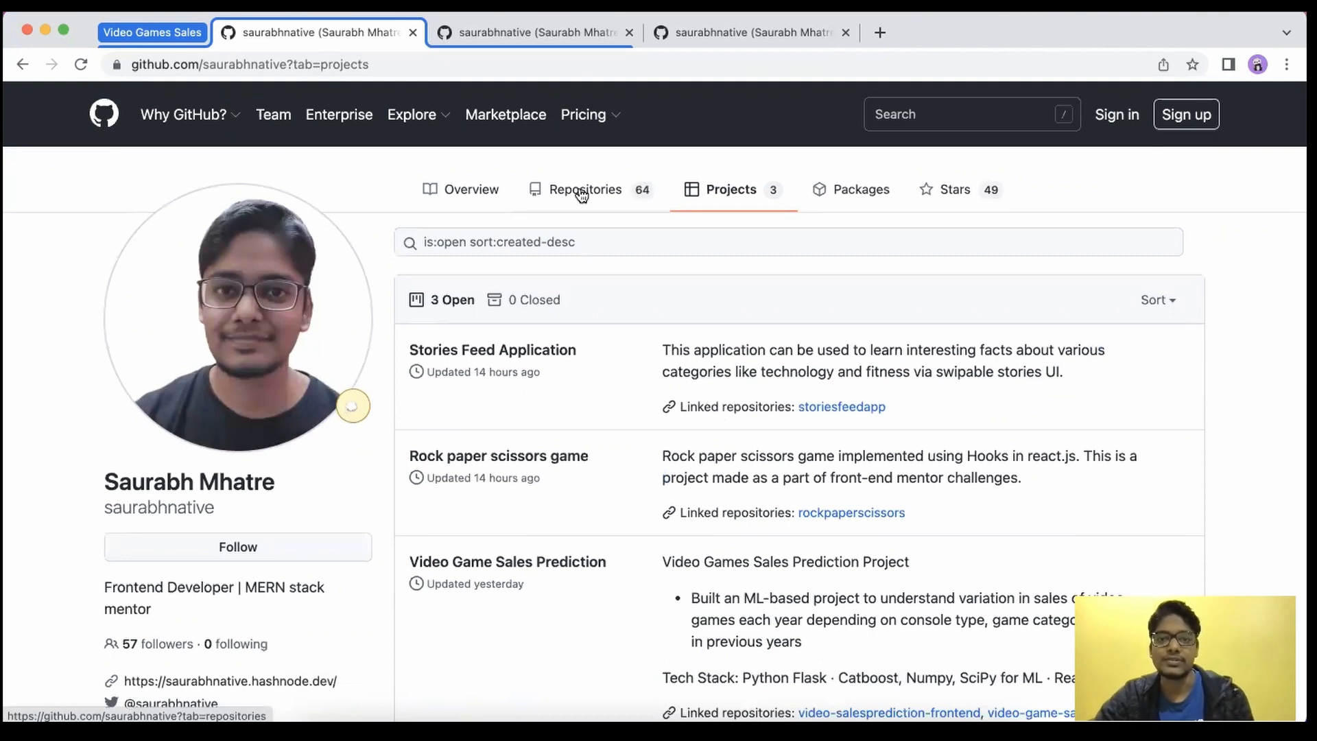
Step: Go back to the profile's repository list and search it again for "sales"
click(582, 194)
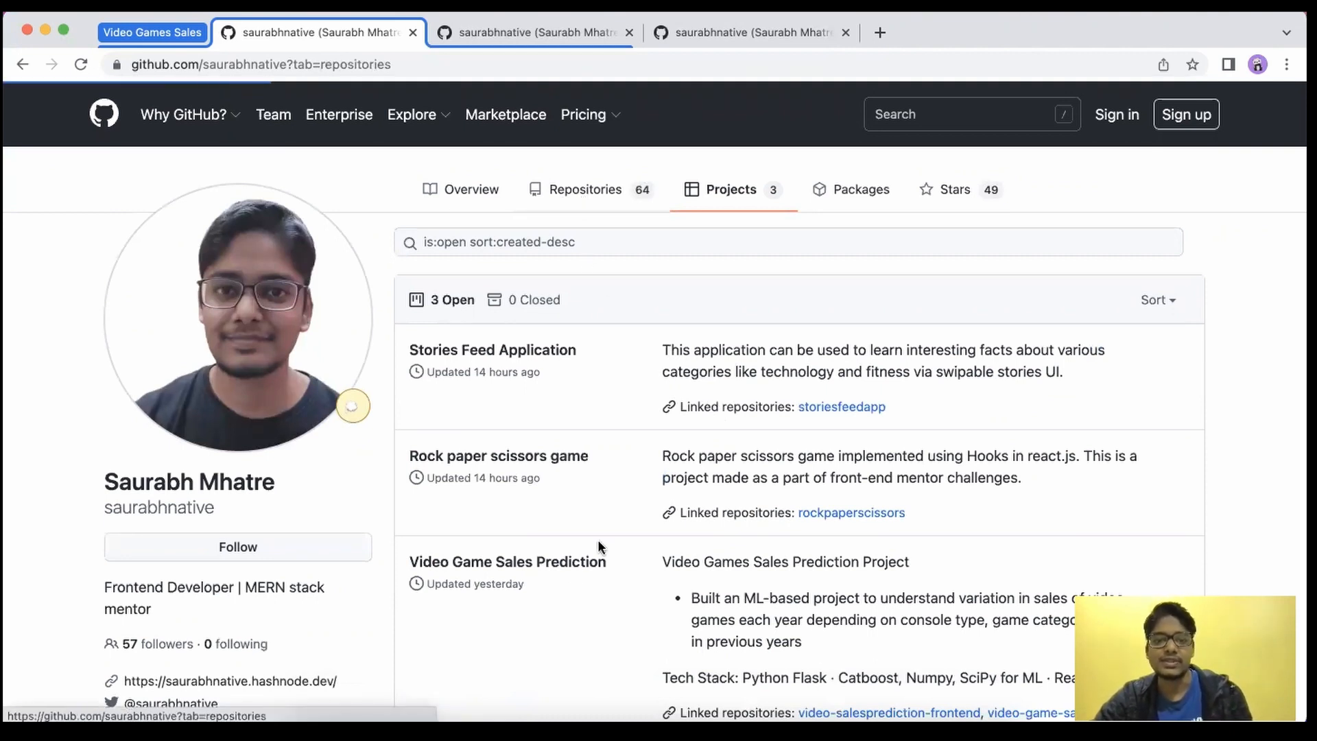
scroll(571, 576, down, 2)
scroll(571, 576, up, 2)
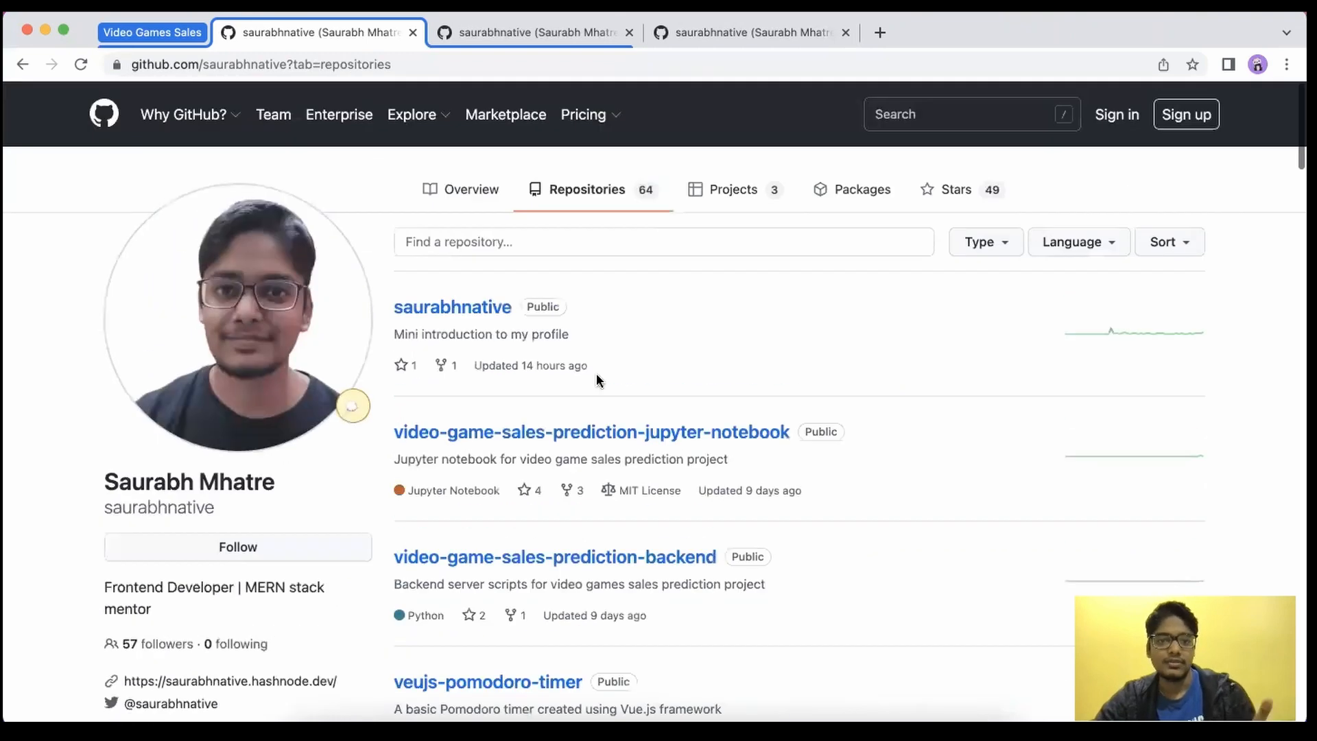
click(591, 245)
text(sal;es)
key(BackSpace)
key(BackSpace)
key(BackSpace)
text(es)
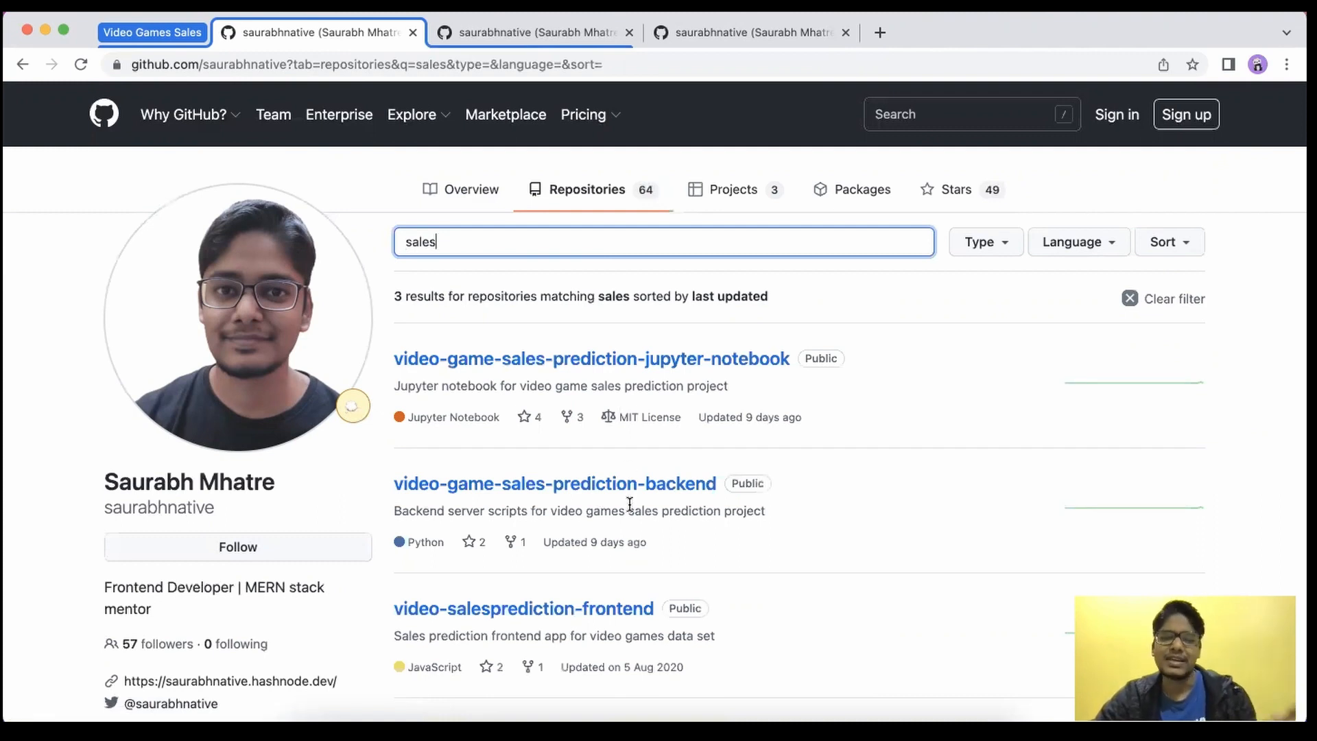
Step: Open the Video Game Sales Prediction project board from the projects list and examine its tech stack, repositories and resources columns
click(737, 198)
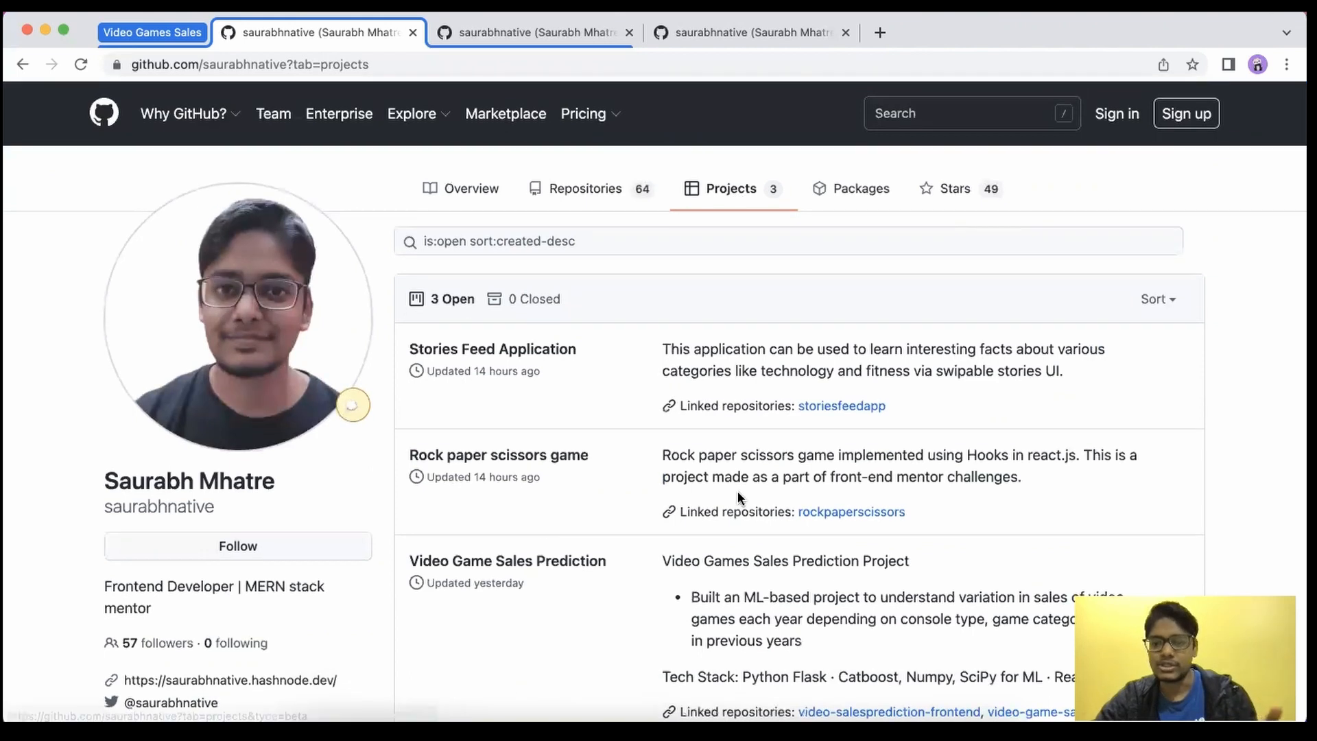
scroll(738, 491, down, 3)
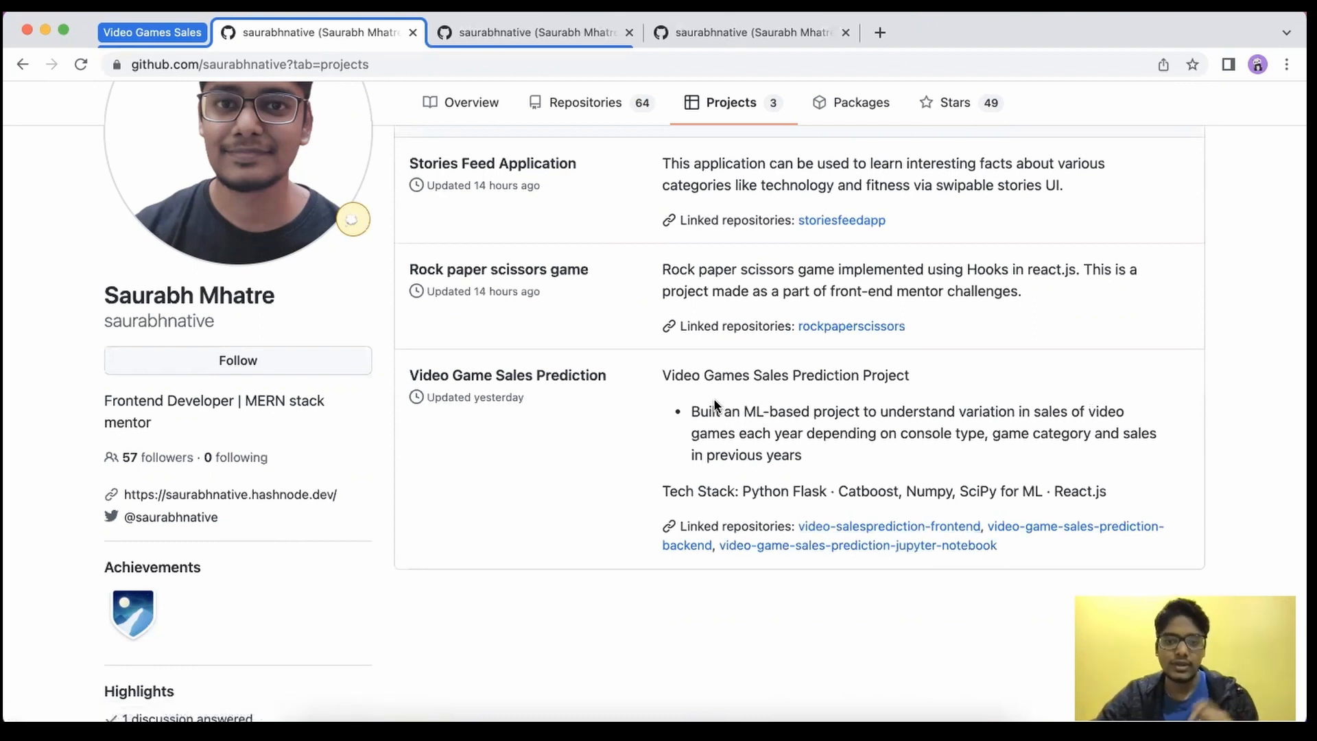
click(543, 376)
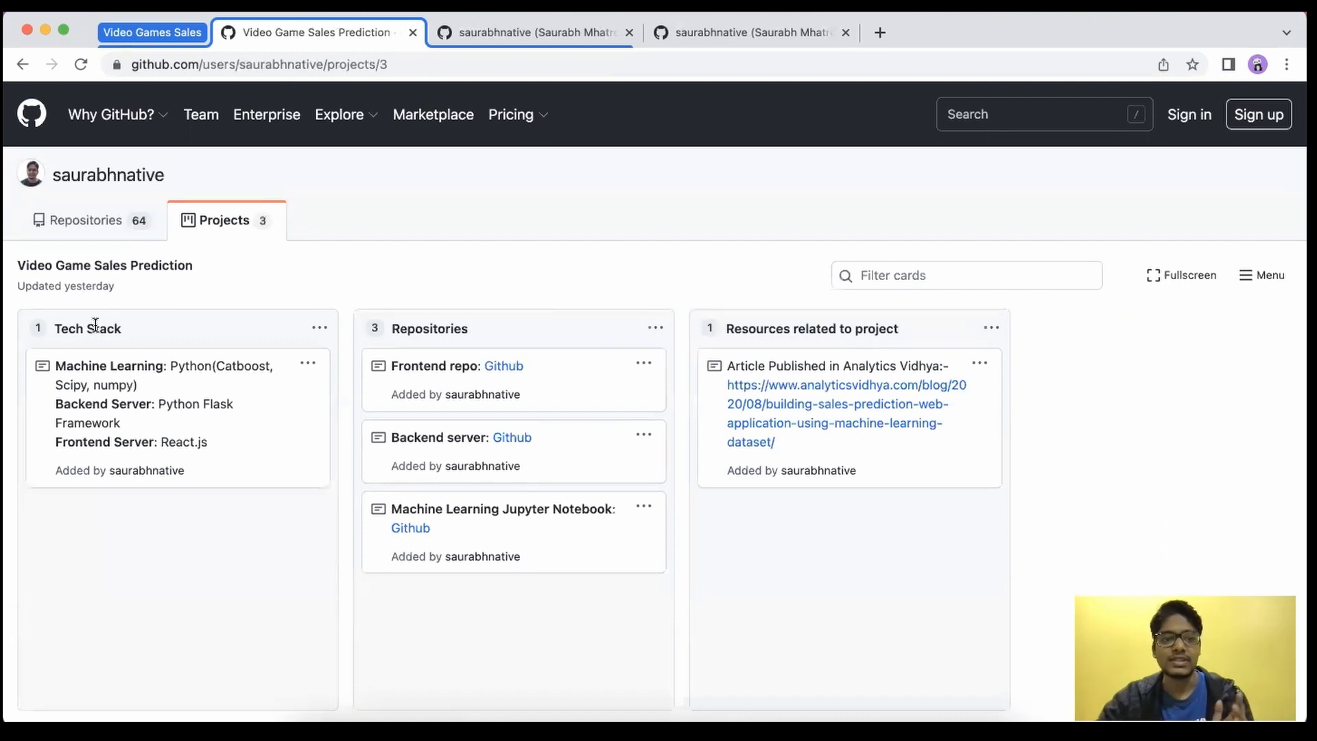
drag(57, 328, 136, 329)
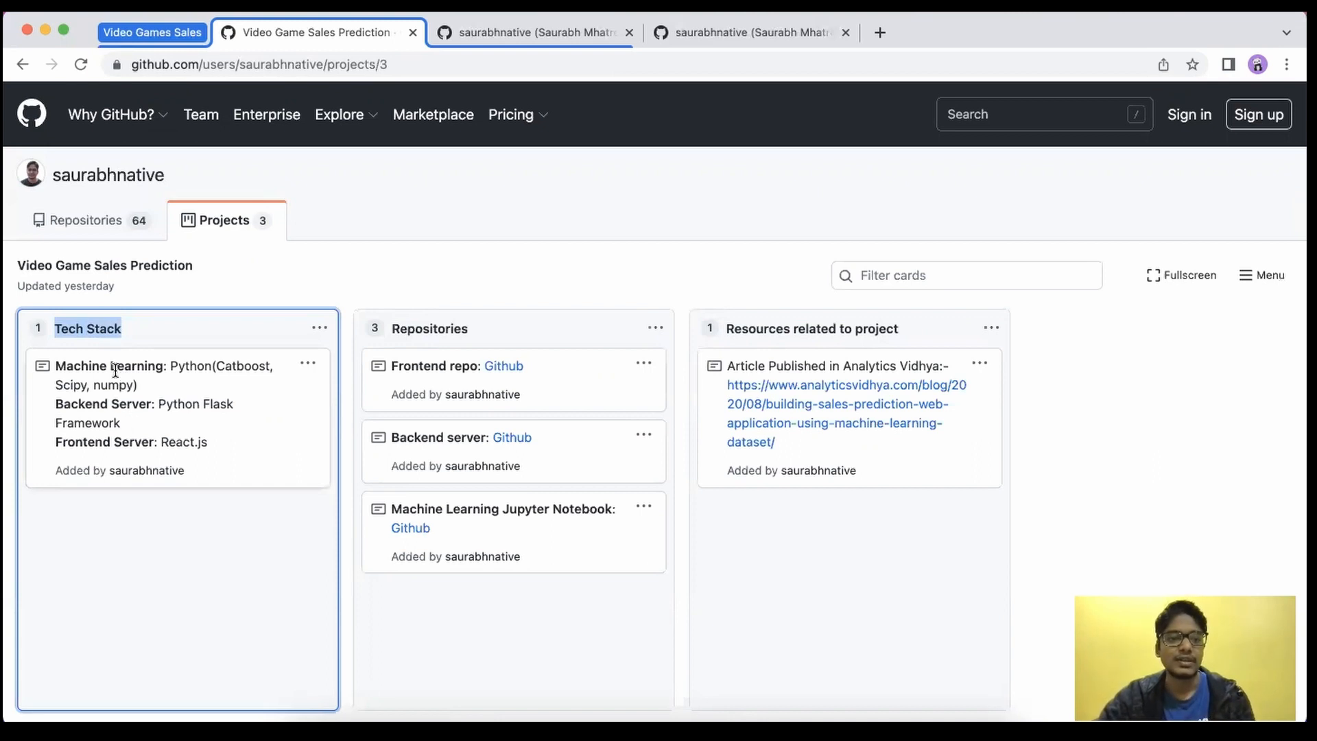
click(114, 455)
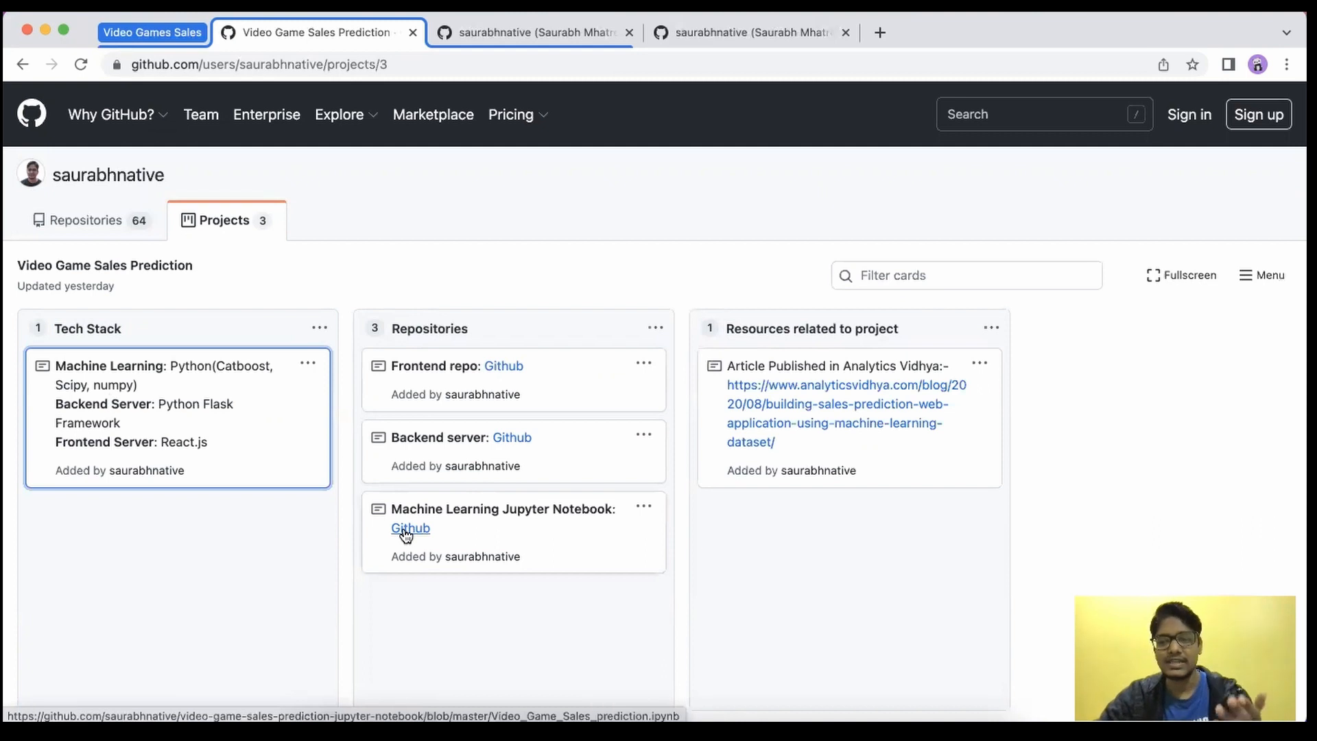
click(829, 328)
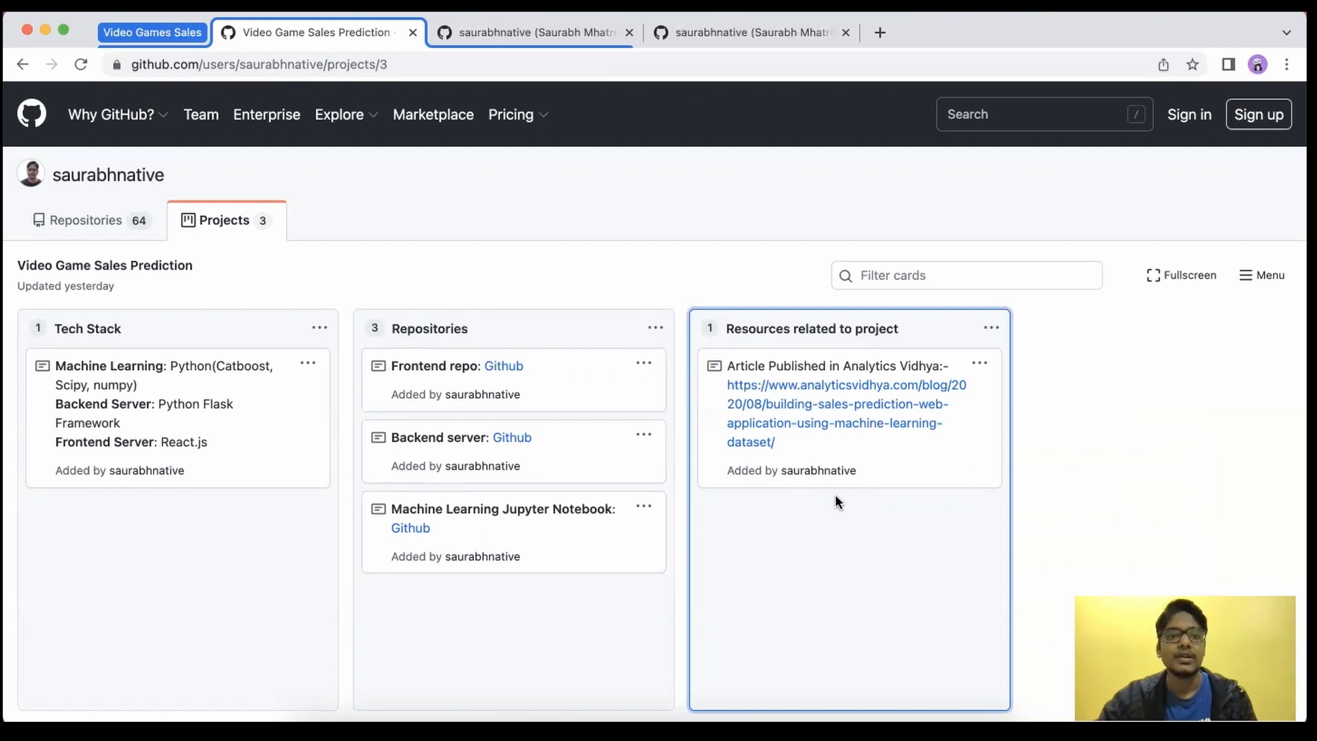
Step: Open the Stories Feed Application project board, examine its columns, and return to the projects list
click(23, 64)
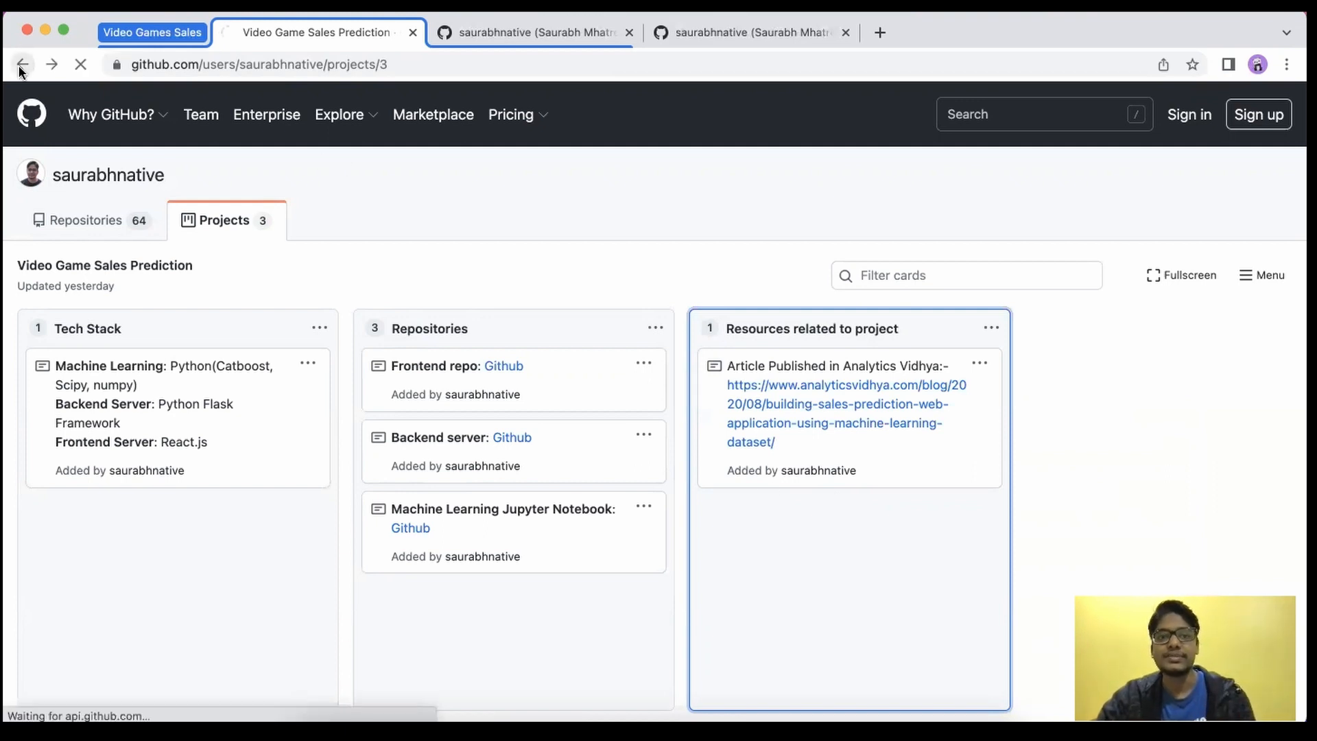
scroll(621, 380, up, 2)
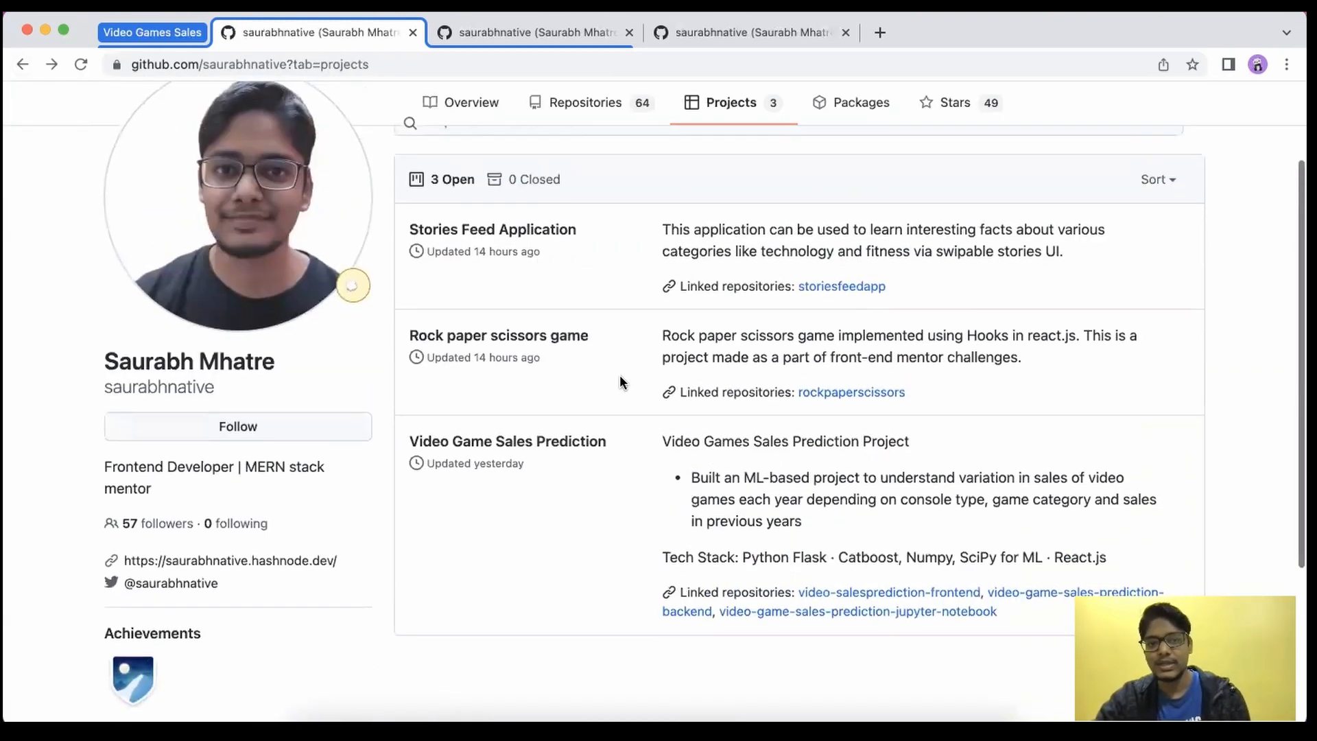
click(554, 233)
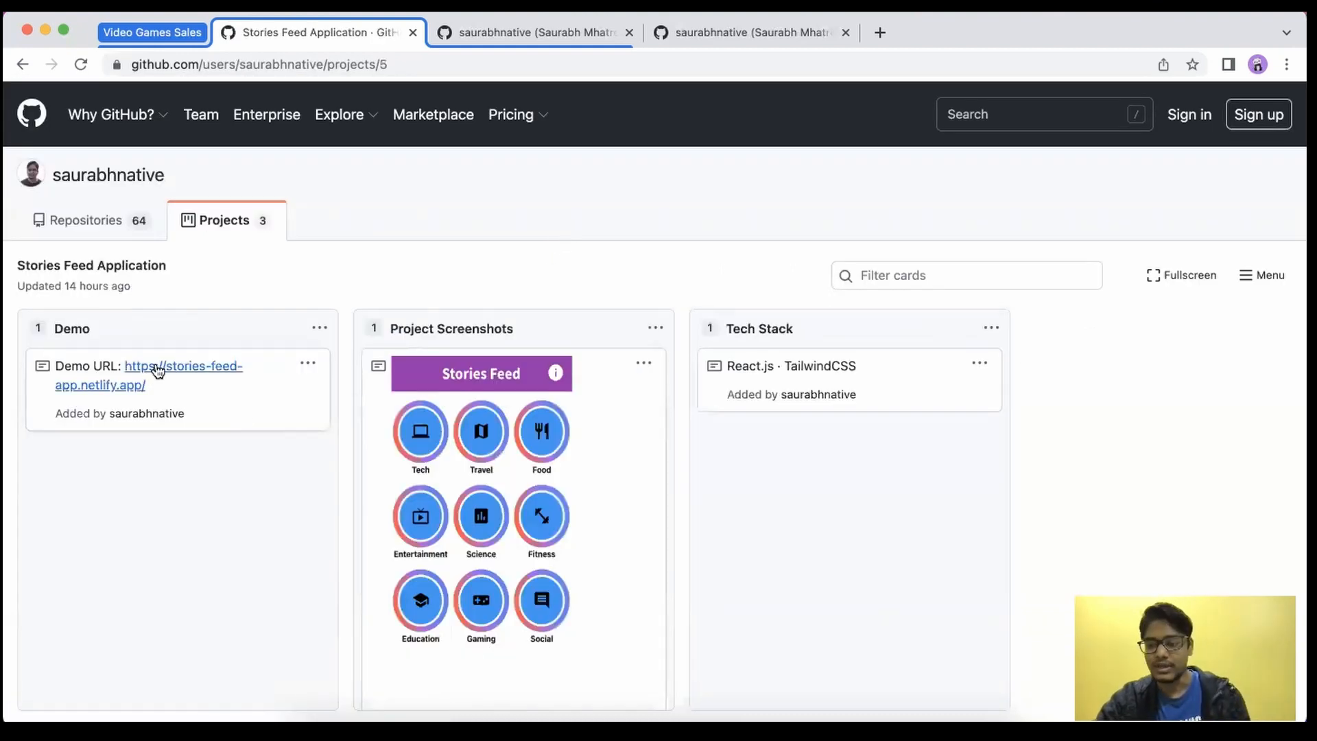
scroll(396, 405, down, 2)
scroll(446, 480, up, 2)
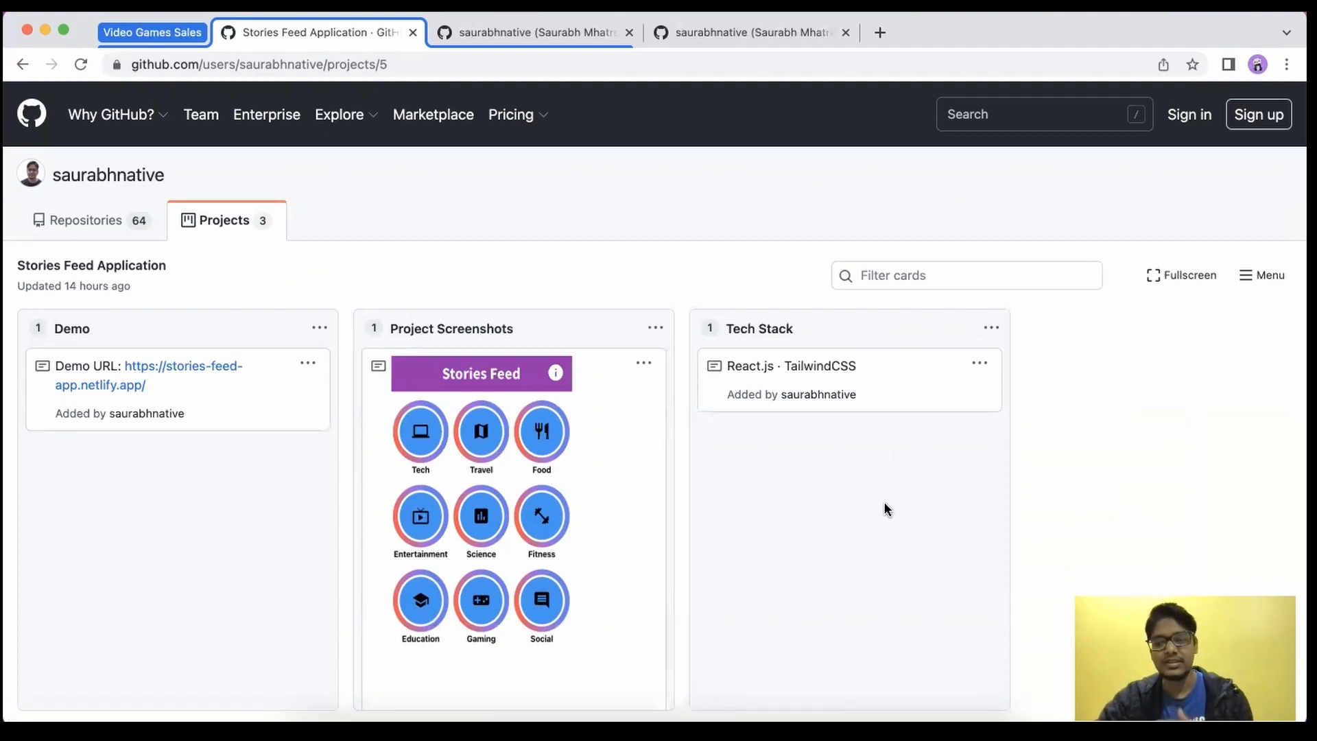
click(23, 64)
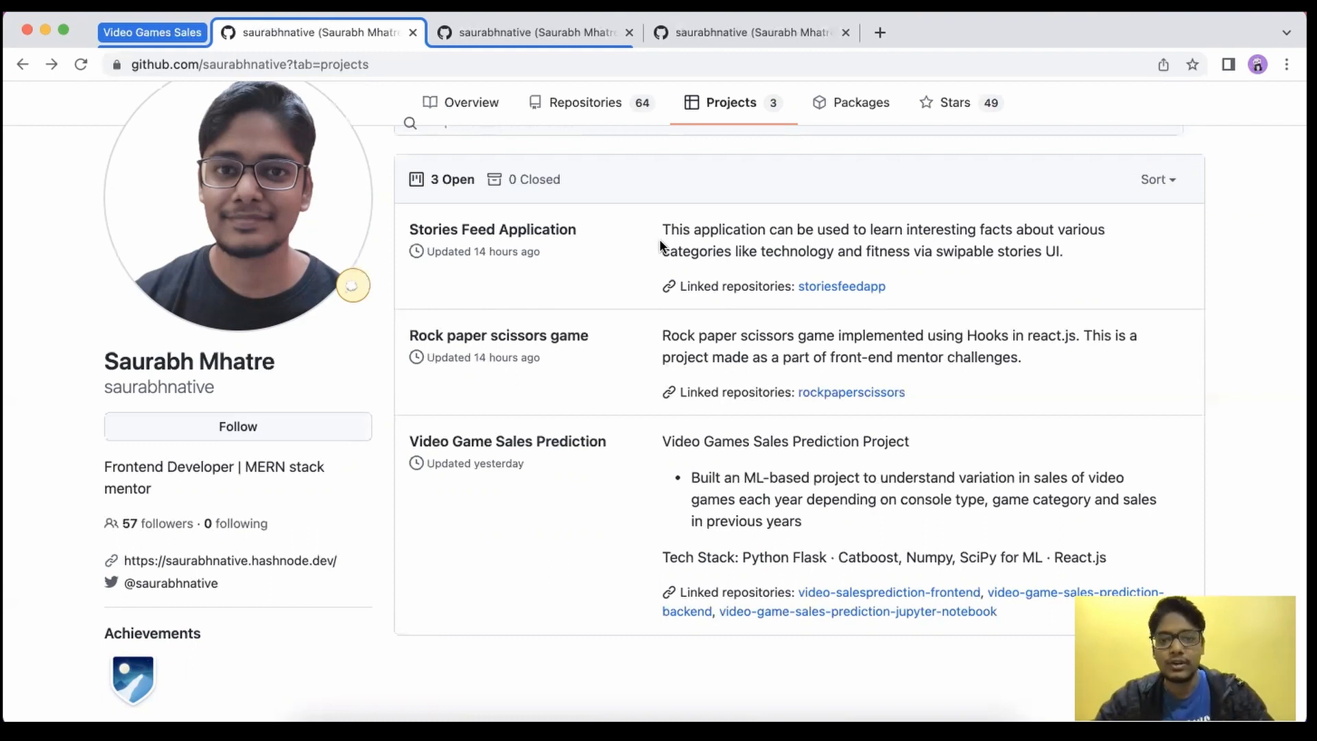
scroll(683, 409, up, 3)
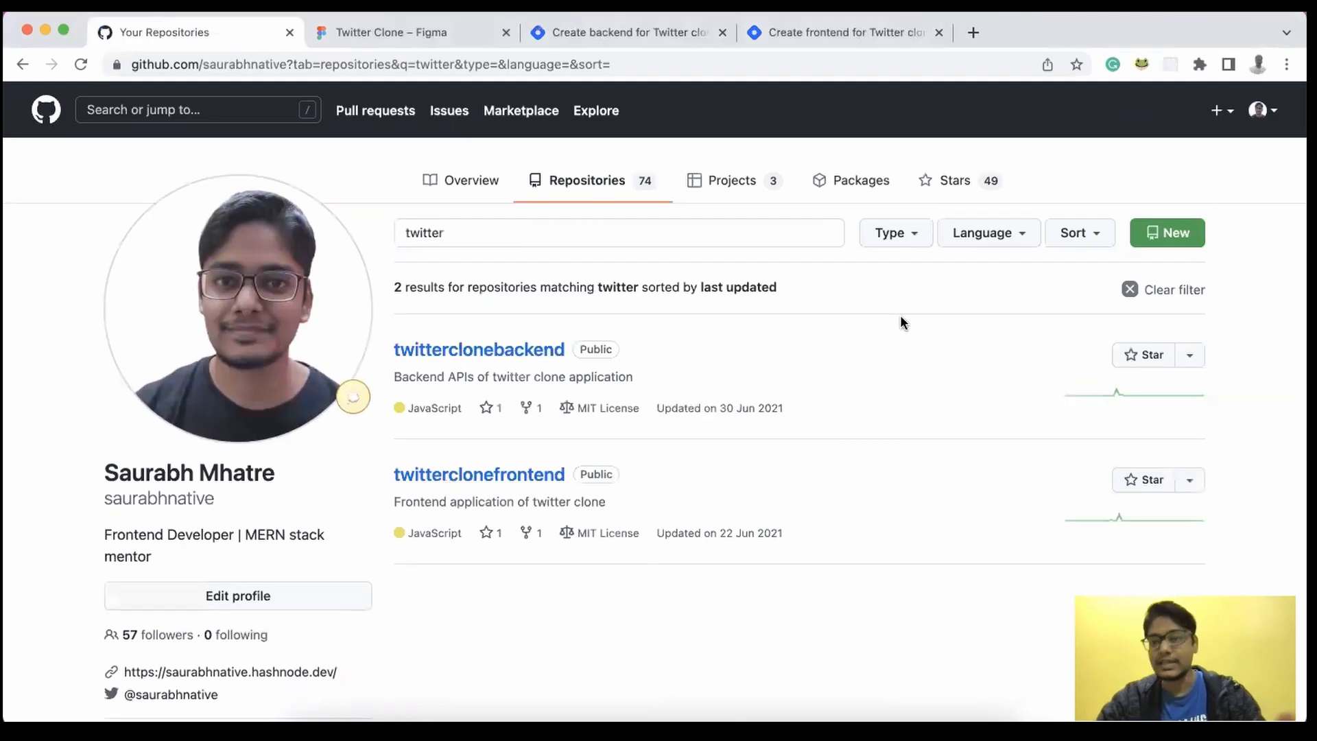
Step: Replace the "twitter" filter on the signed-in account's repositories with a search for "completed"
click(558, 244)
key(super+a)
key(BackSpace)
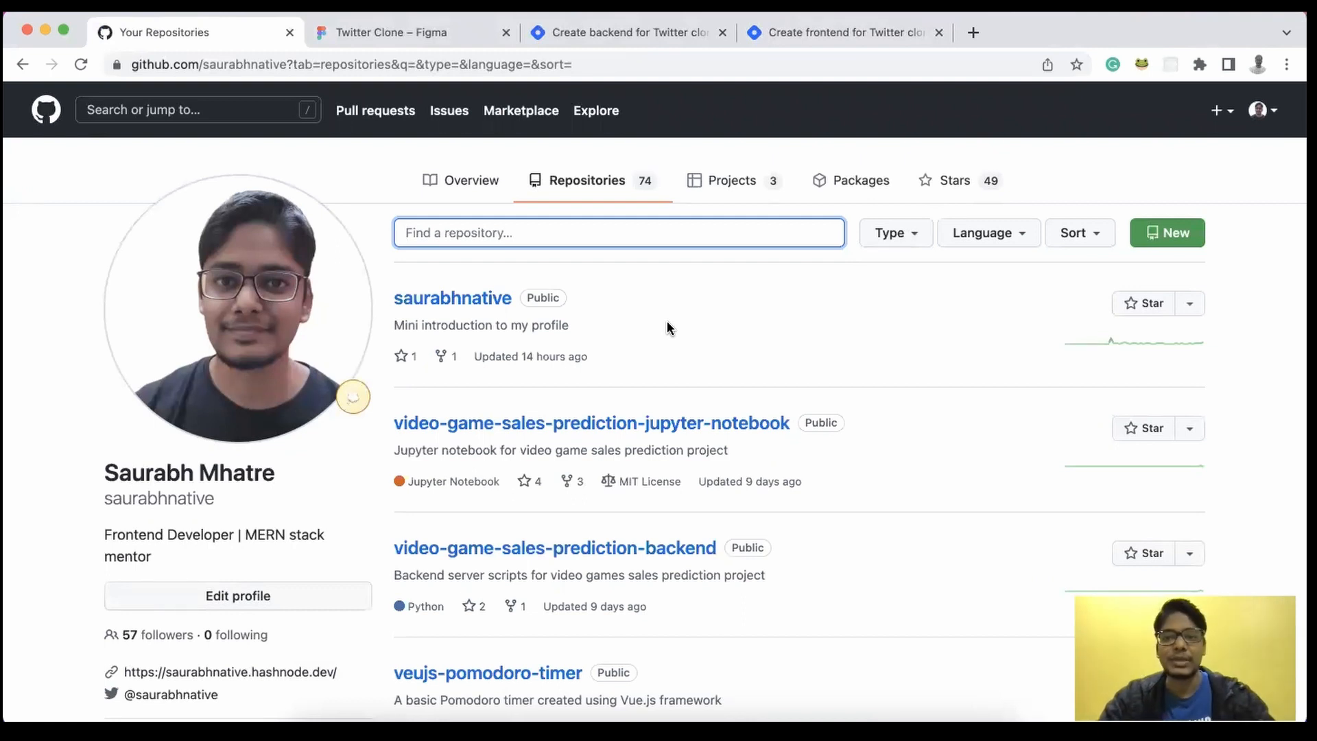
text(comp)
key(BackSpace)
text(ompl)
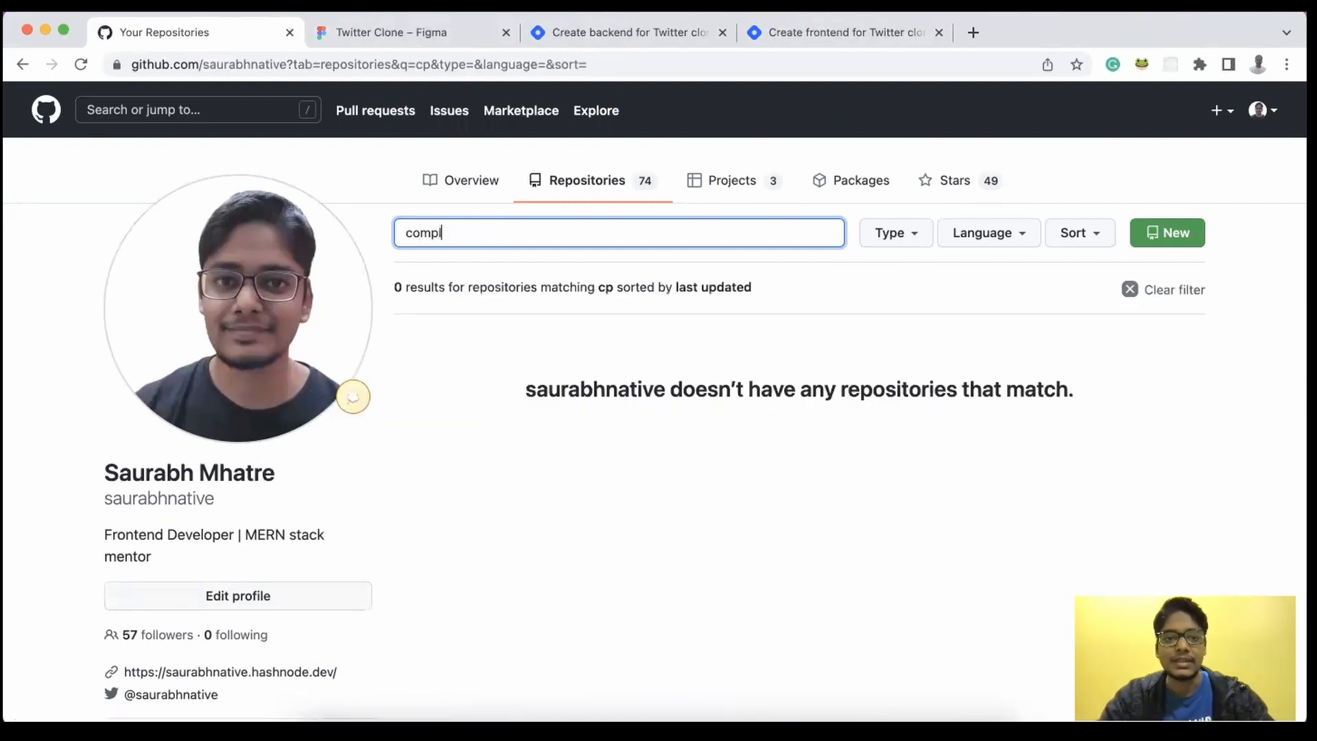
text(te)
key(BackSpace)
key(BackSpace)
text(eted)
Step: Clear the repository search and check the available Type, Language and Sort filter options
key(super+a)
key(BackSpace)
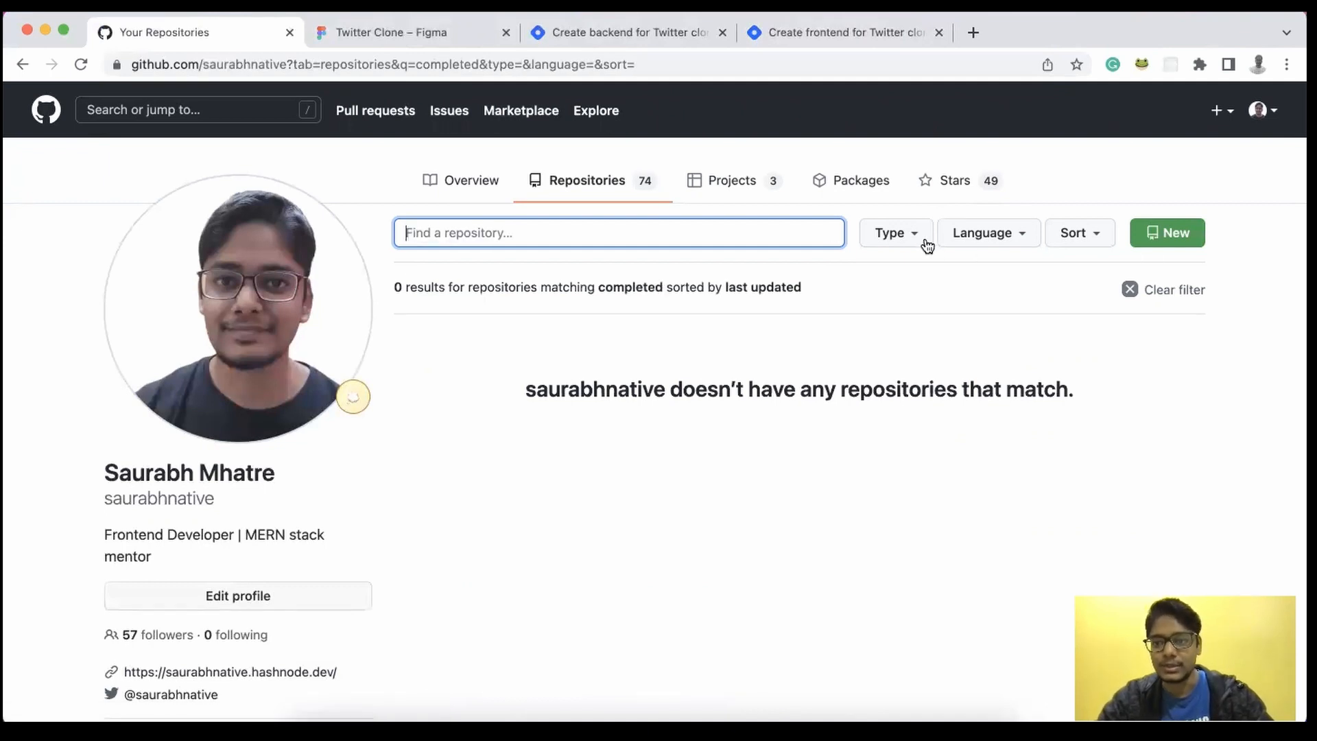
click(921, 237)
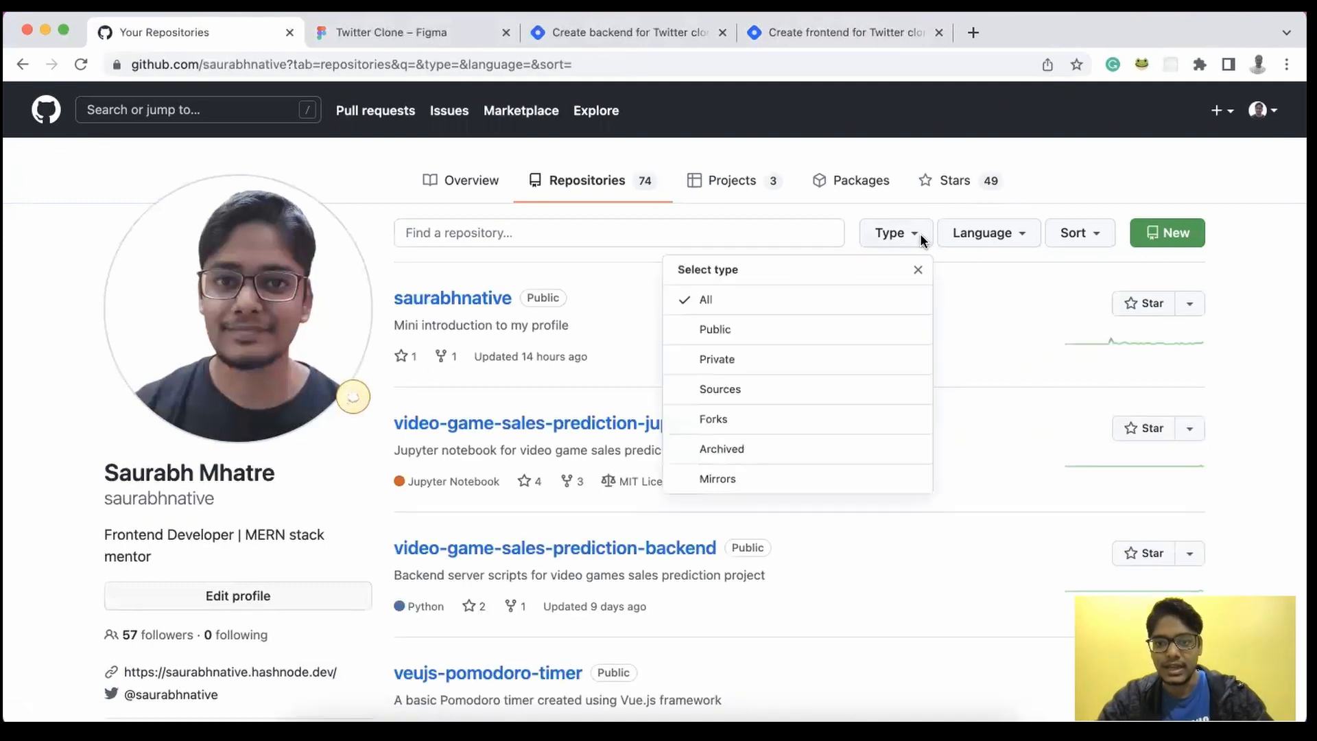
click(992, 236)
click(1067, 235)
click(1068, 235)
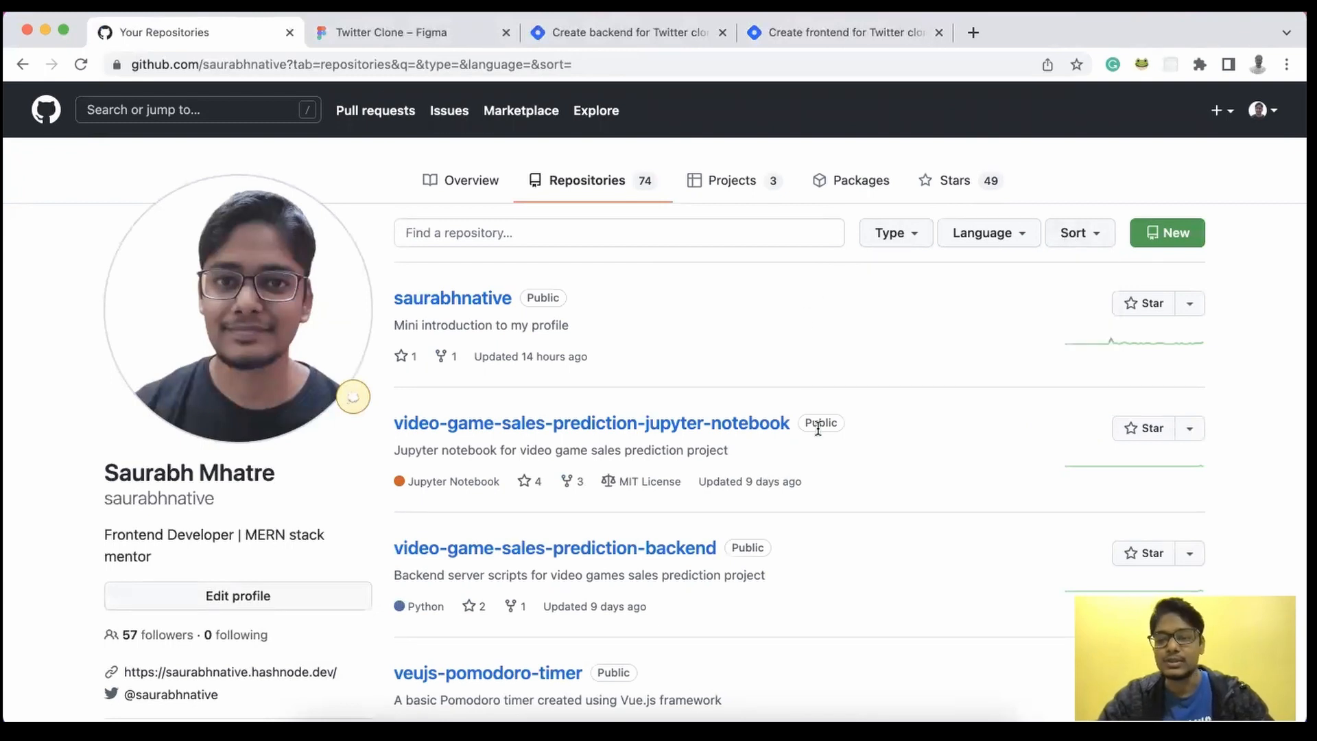
Step: Open the completed-project topic from the rockpaperscissors repository and browse the public repositories under it
scroll(817, 411, down, 6)
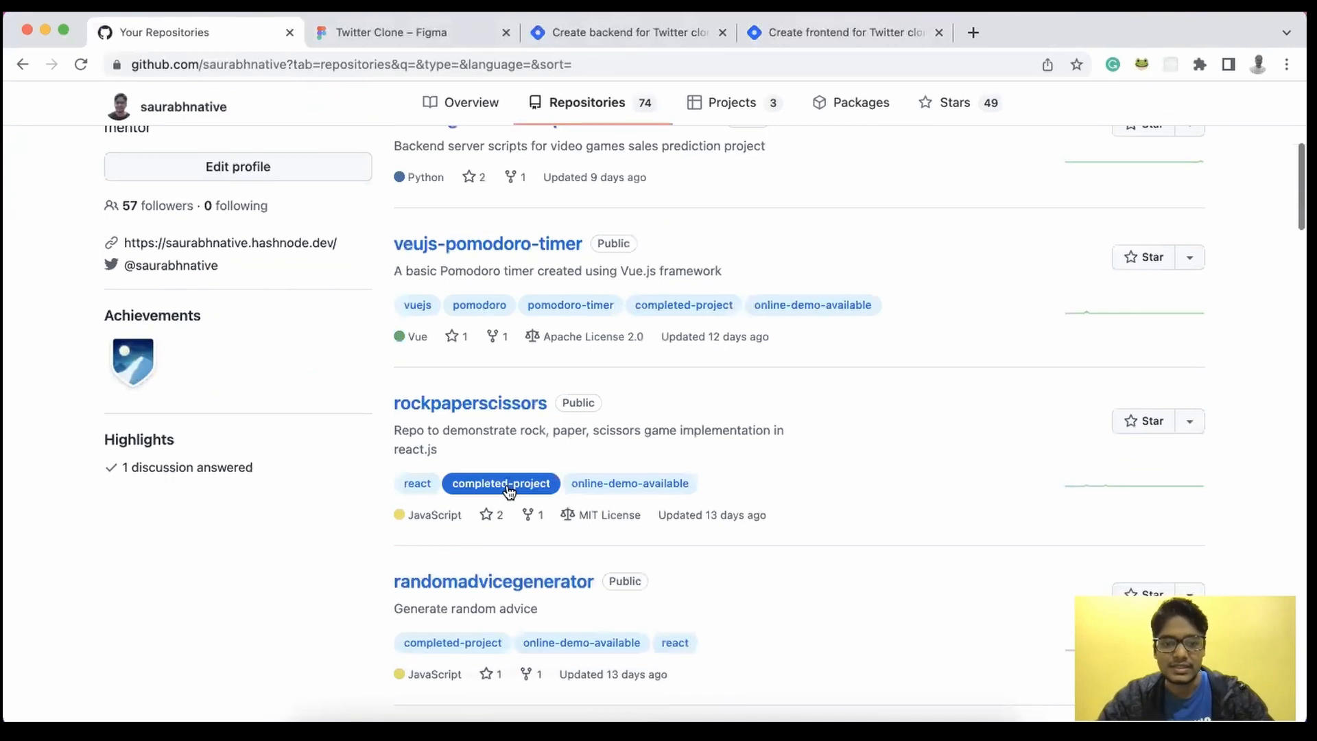
click(508, 484)
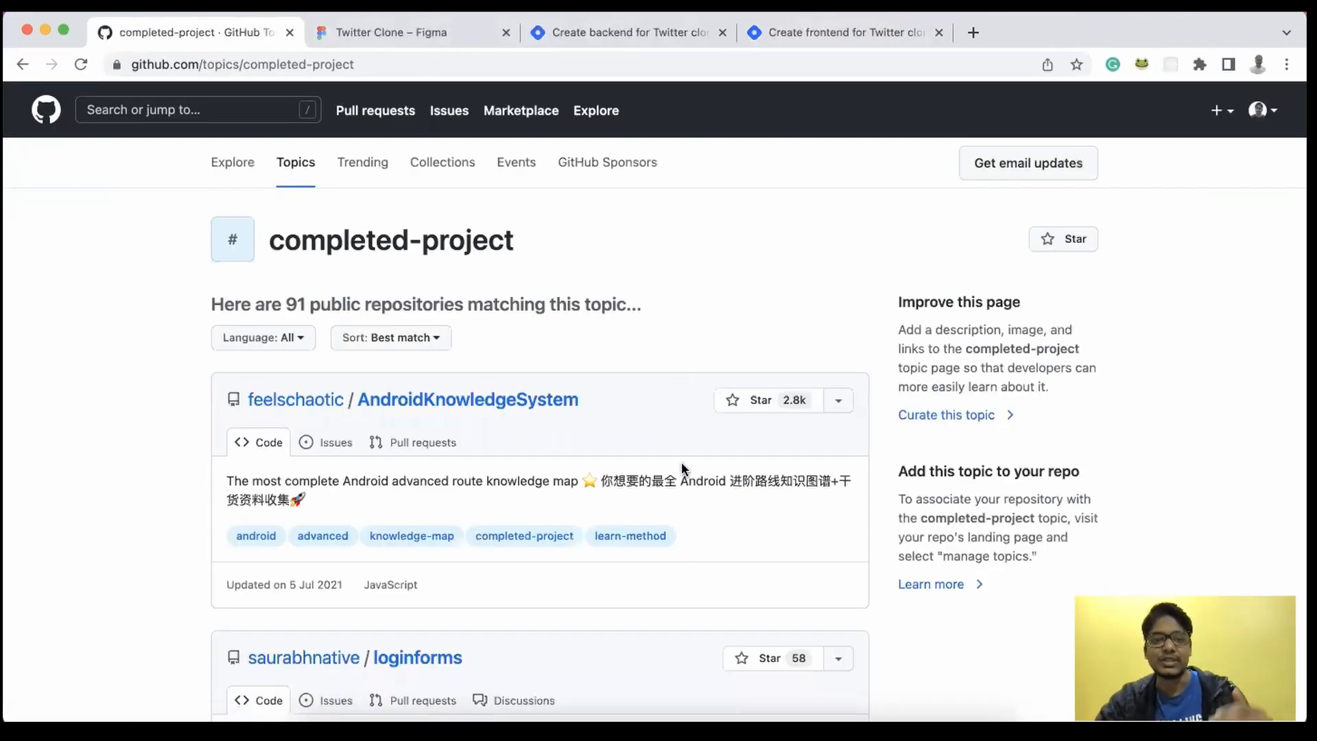
scroll(682, 466, down, 3)
scroll(682, 432, up, 4)
scroll(649, 601, down, 2)
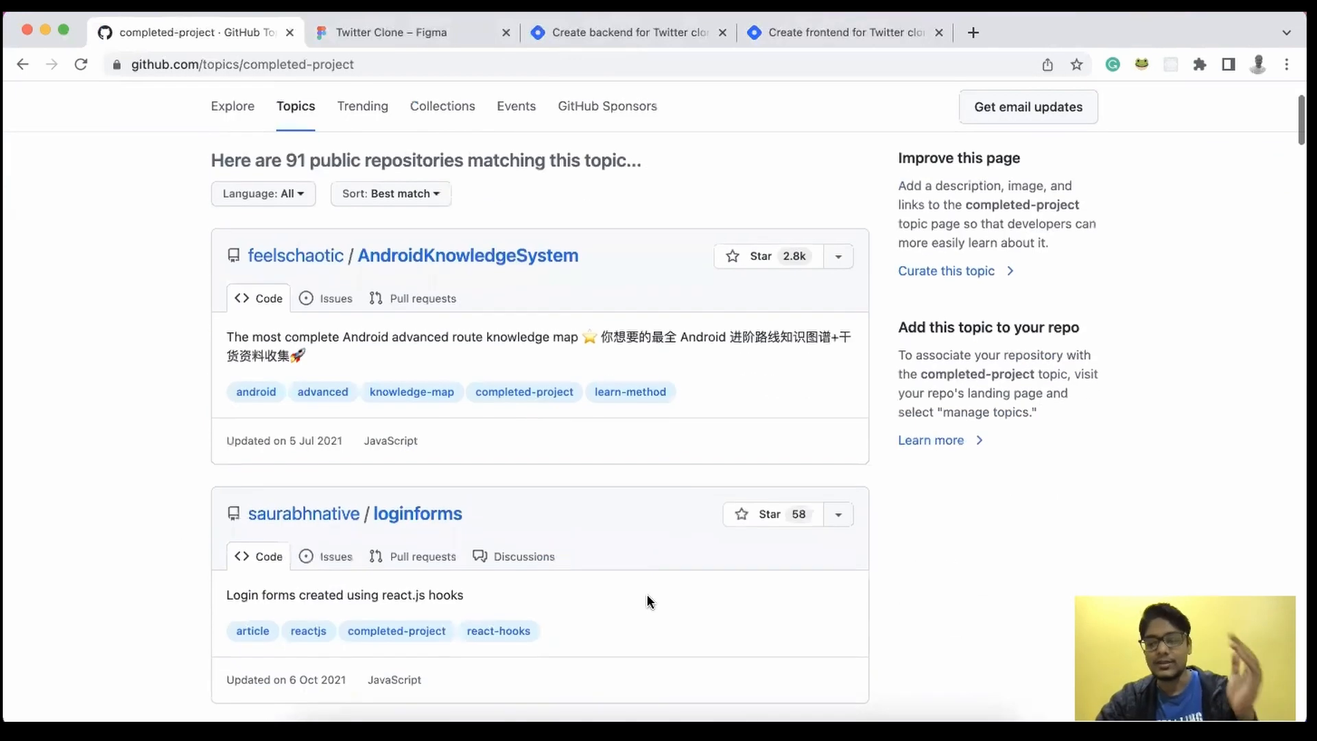
Step: Return to the account's repositories and display its classic, non-beta projects list
click(22, 65)
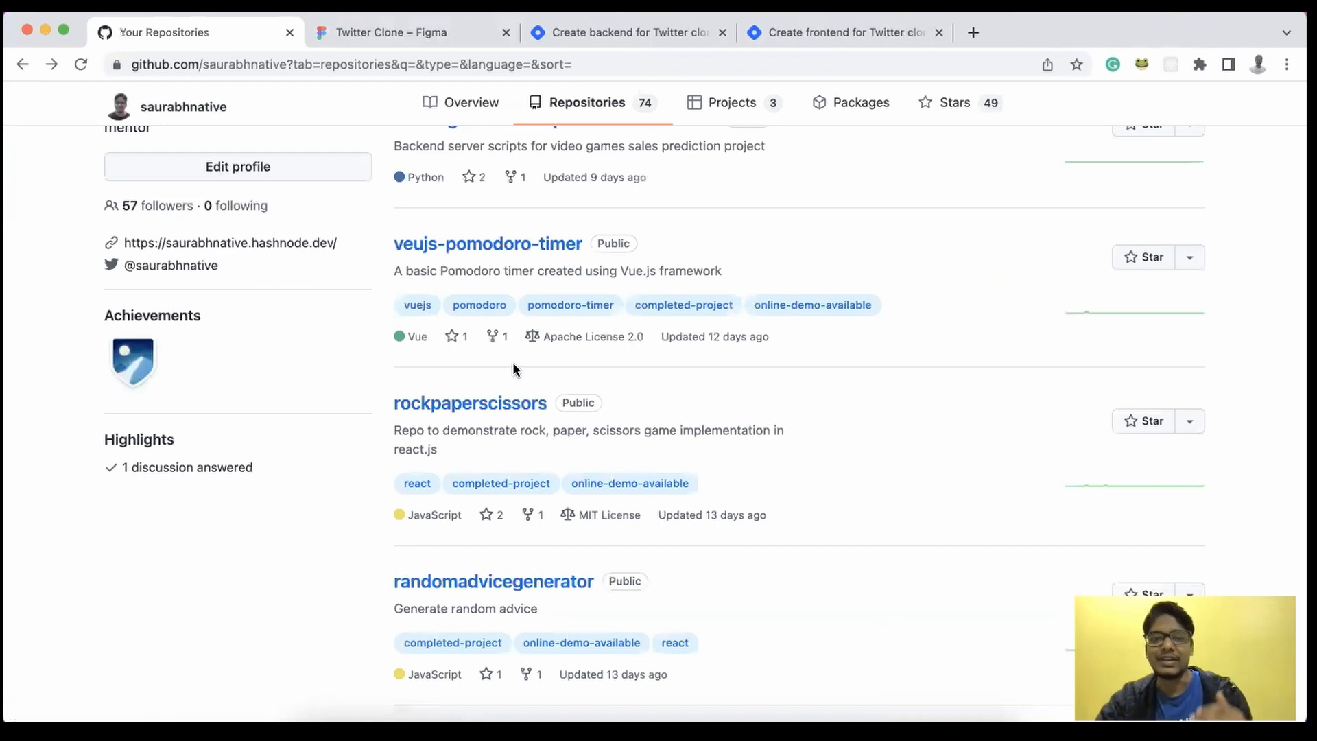
scroll(821, 432, up, 6)
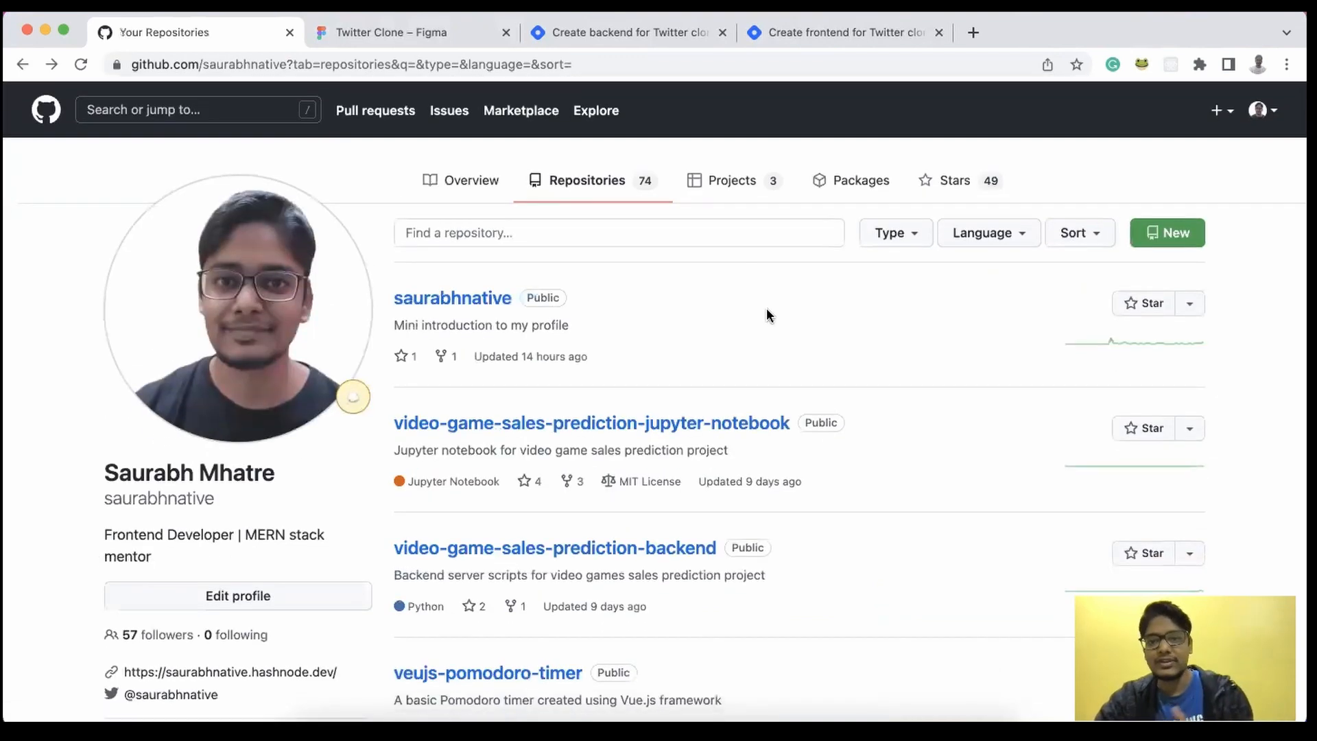
click(755, 189)
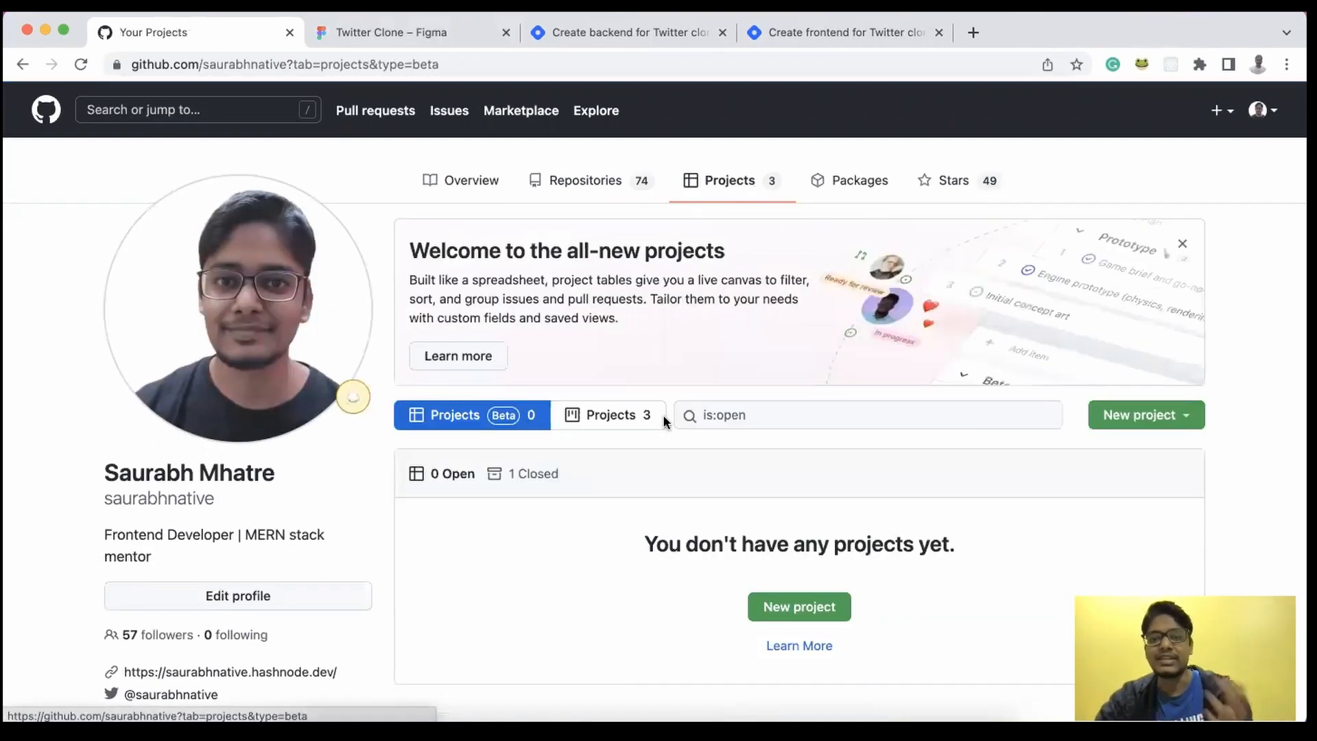
click(618, 414)
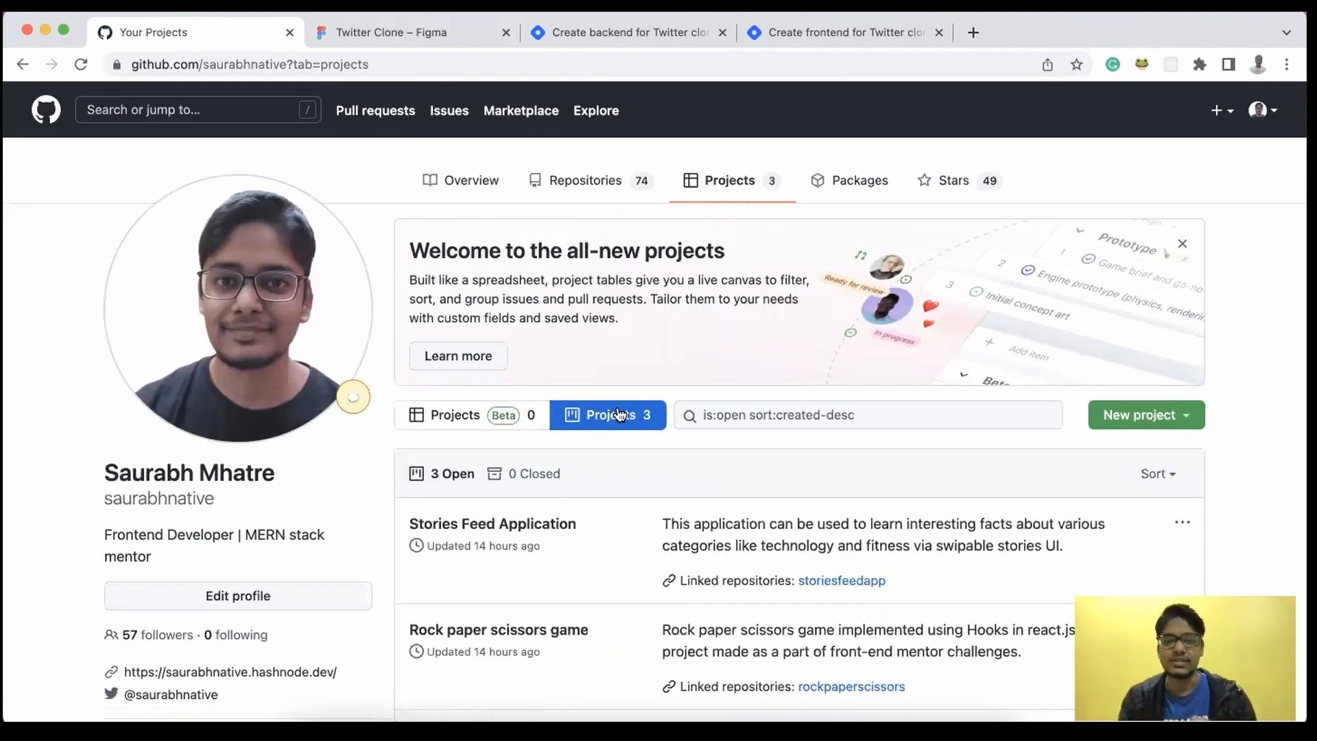
scroll(626, 526, down, 3)
scroll(626, 527, up, 3)
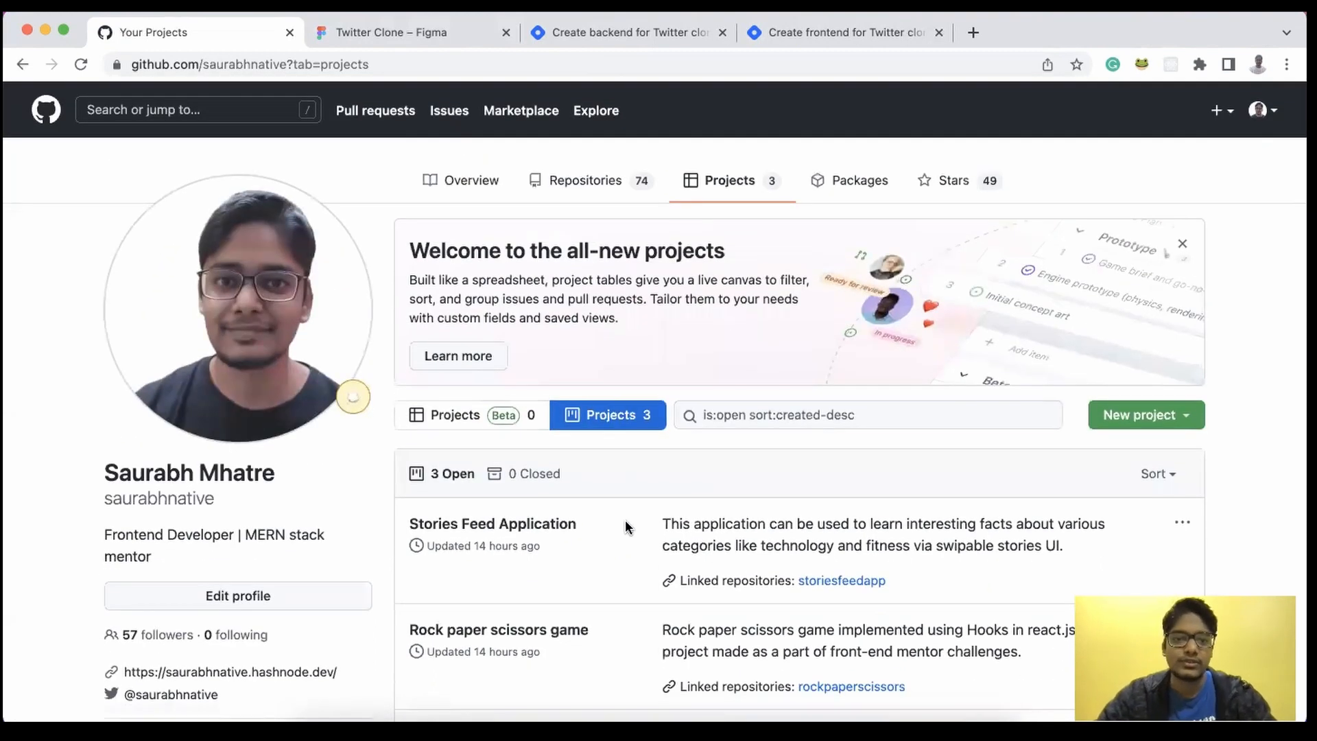
Step: Search the account's repositories for "twitter"
click(586, 195)
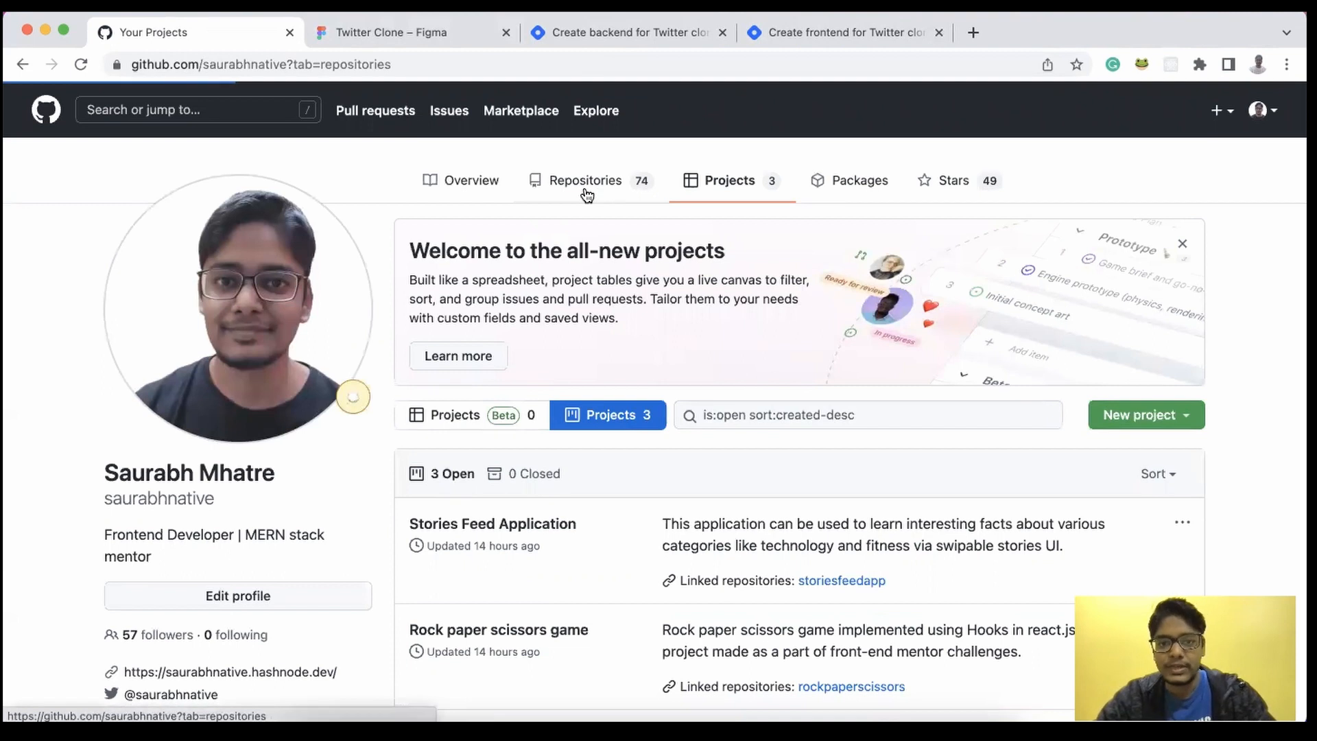
click(532, 237)
text(tw)
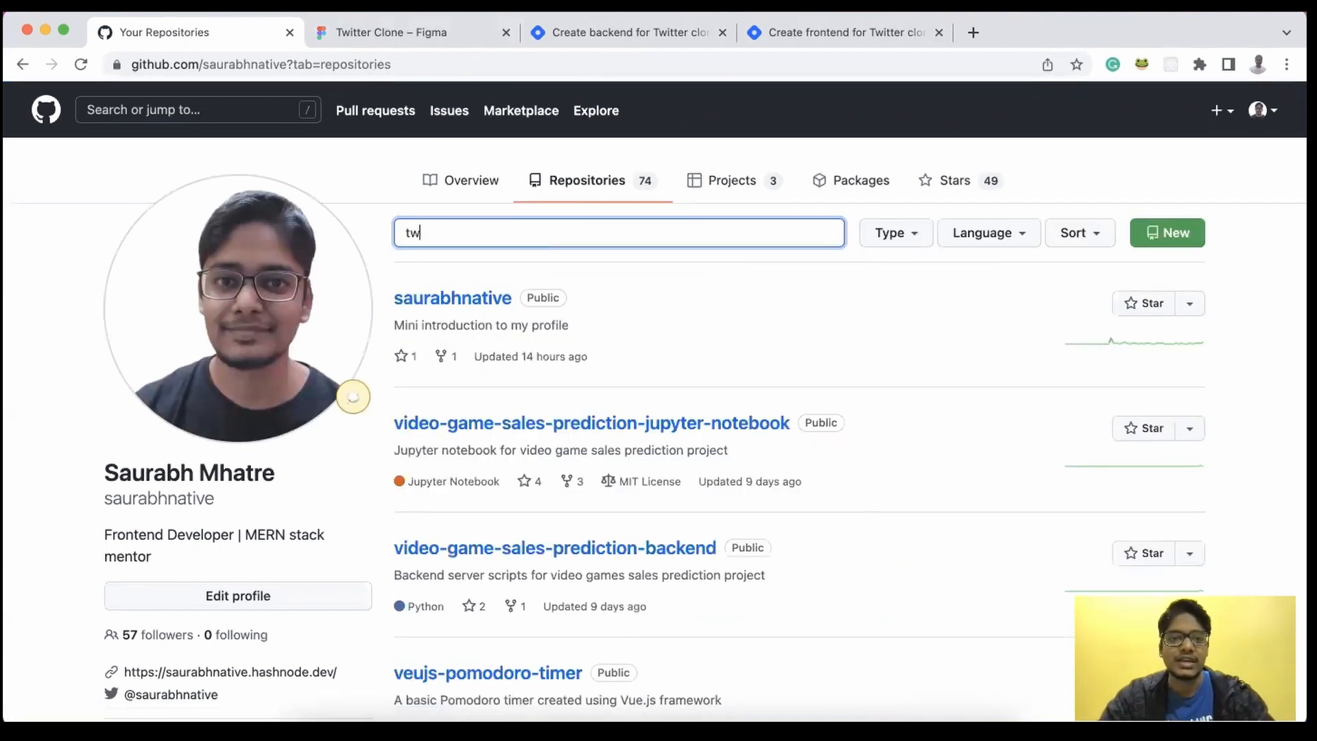
text(itter)
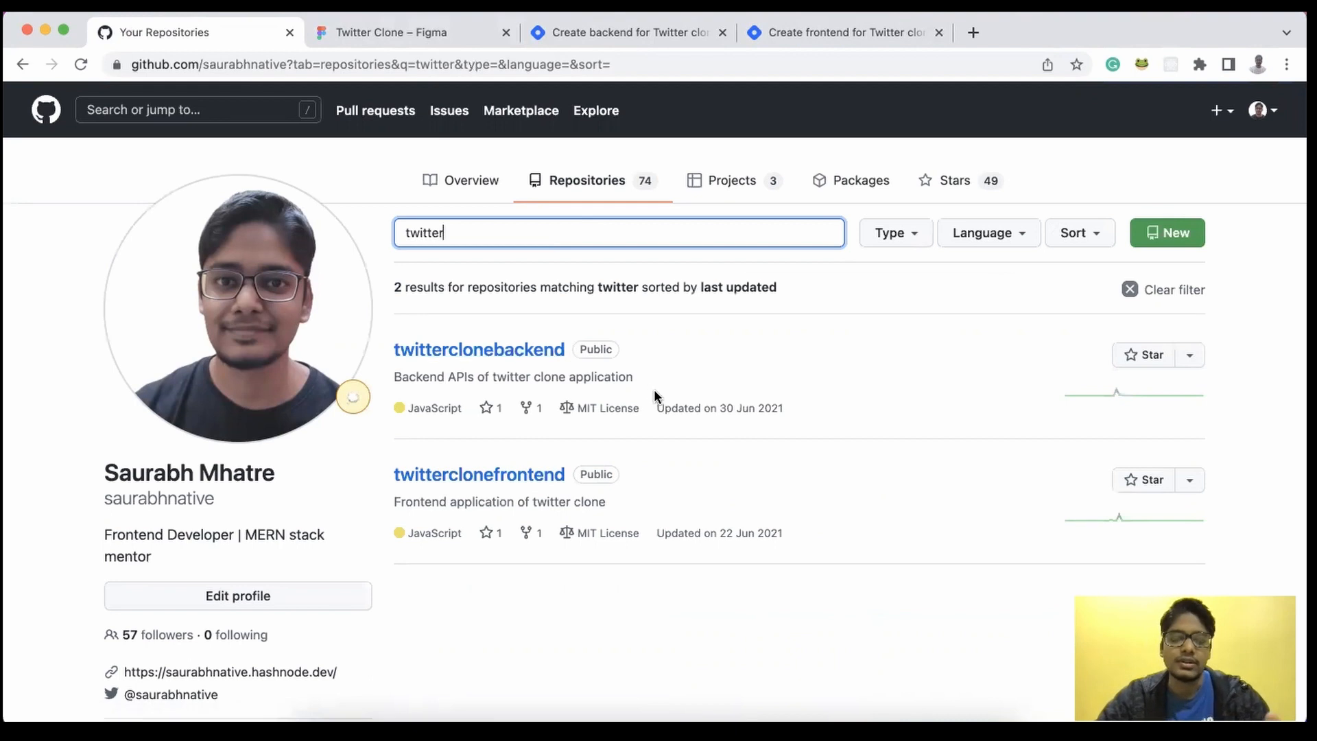
Step: Look over the Twitter Clone design in Figma and the Hashnode articles on creating its backend and frontend
click(395, 36)
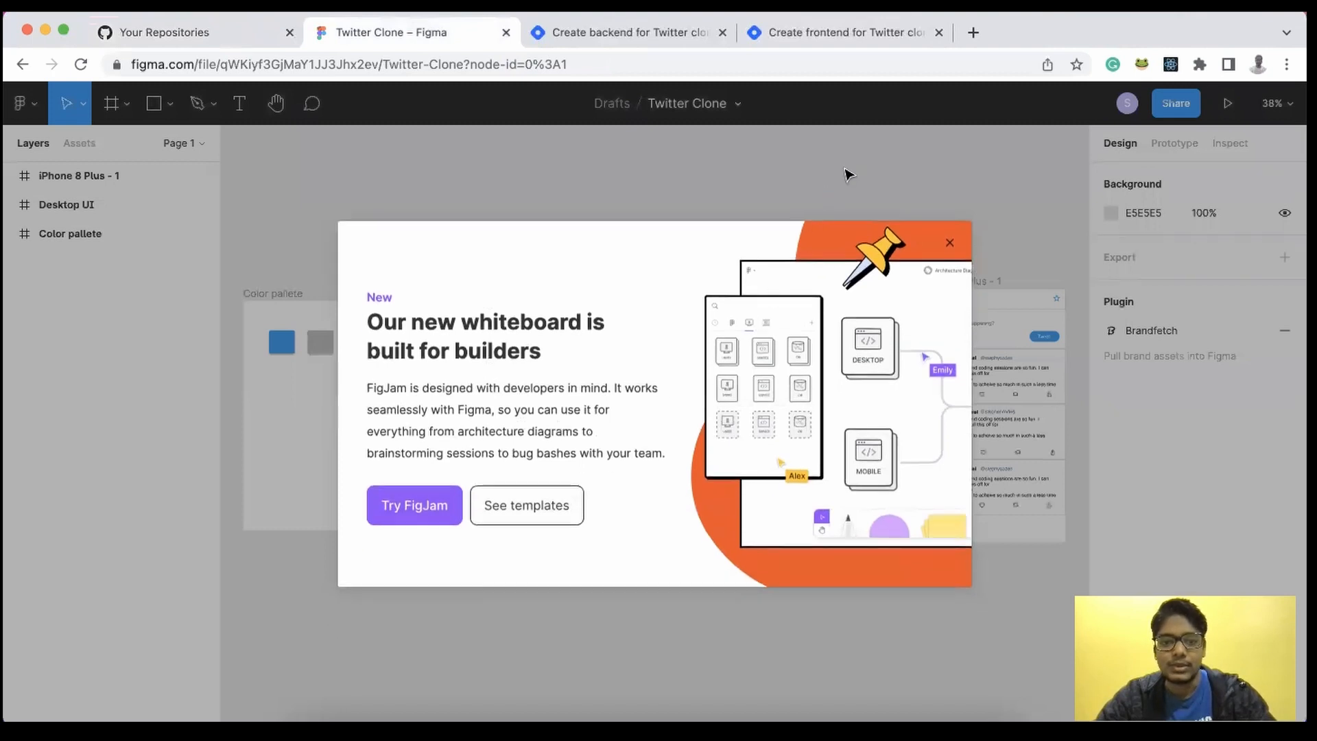
click(847, 173)
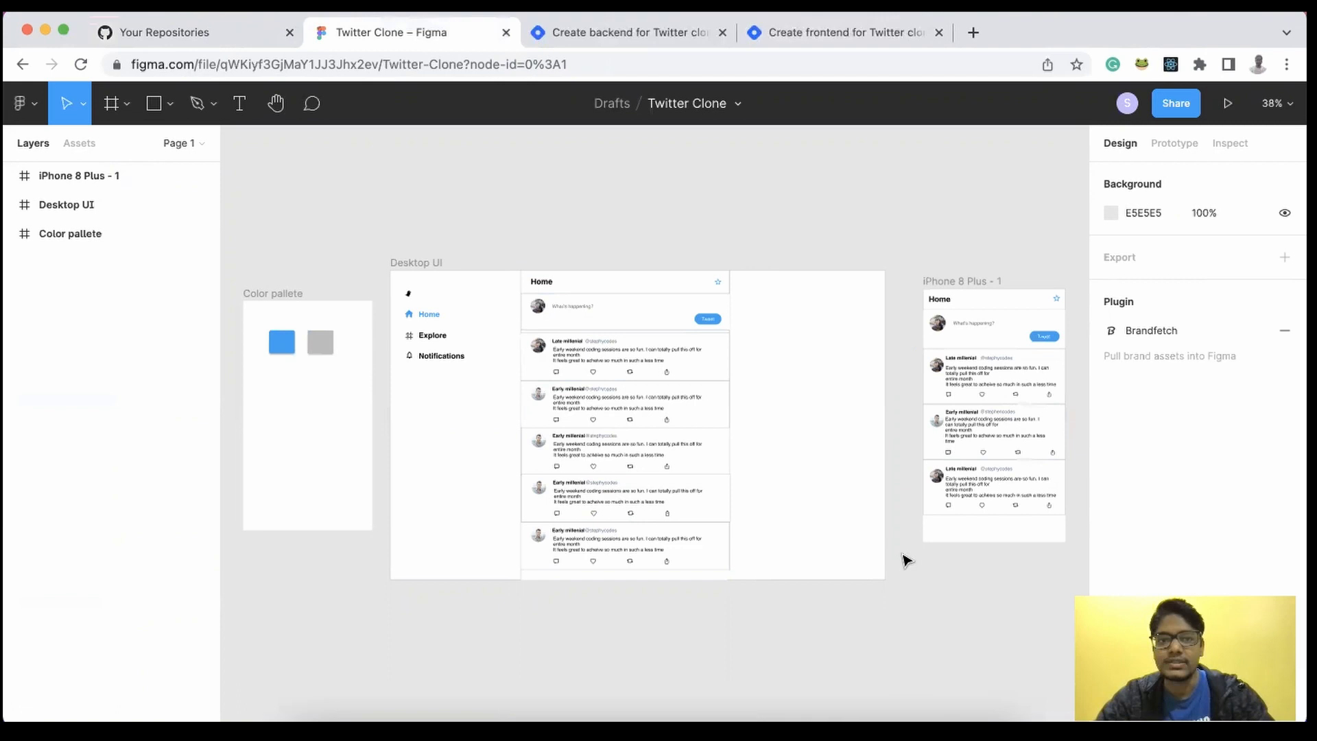
click(672, 57)
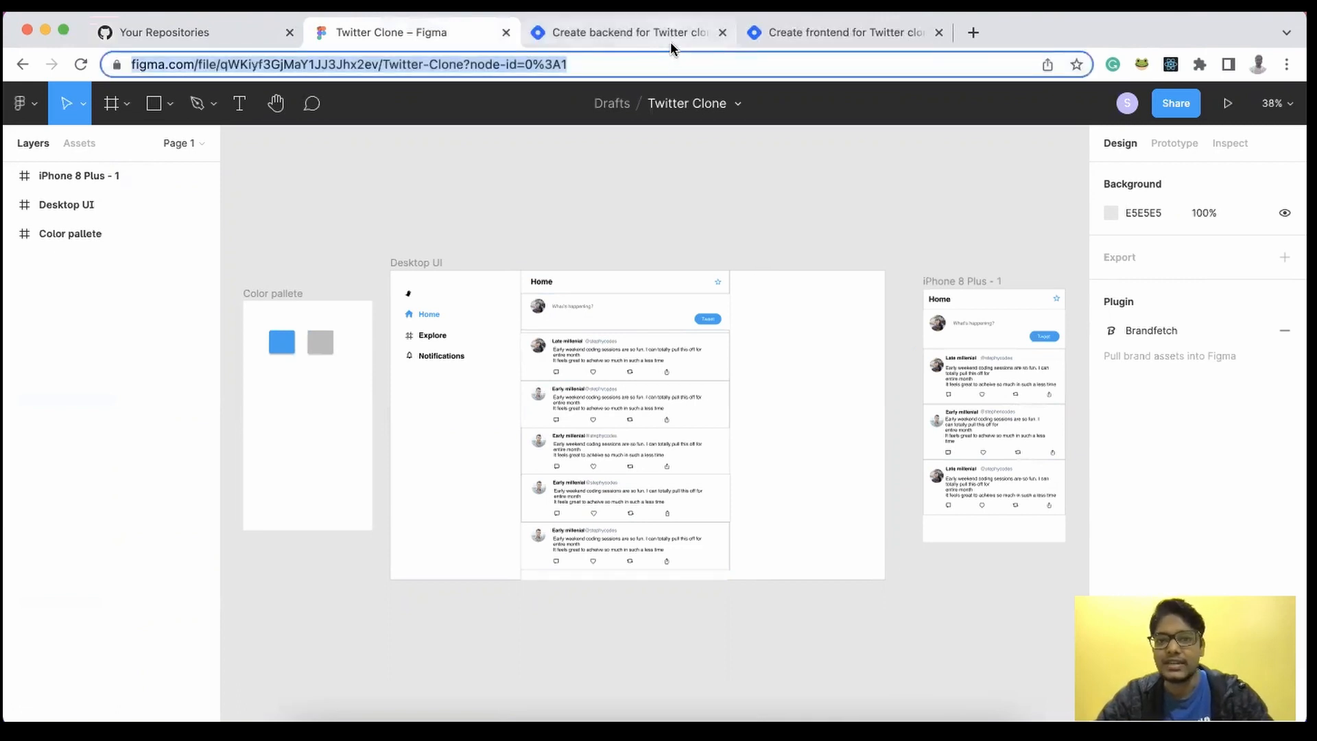
click(672, 41)
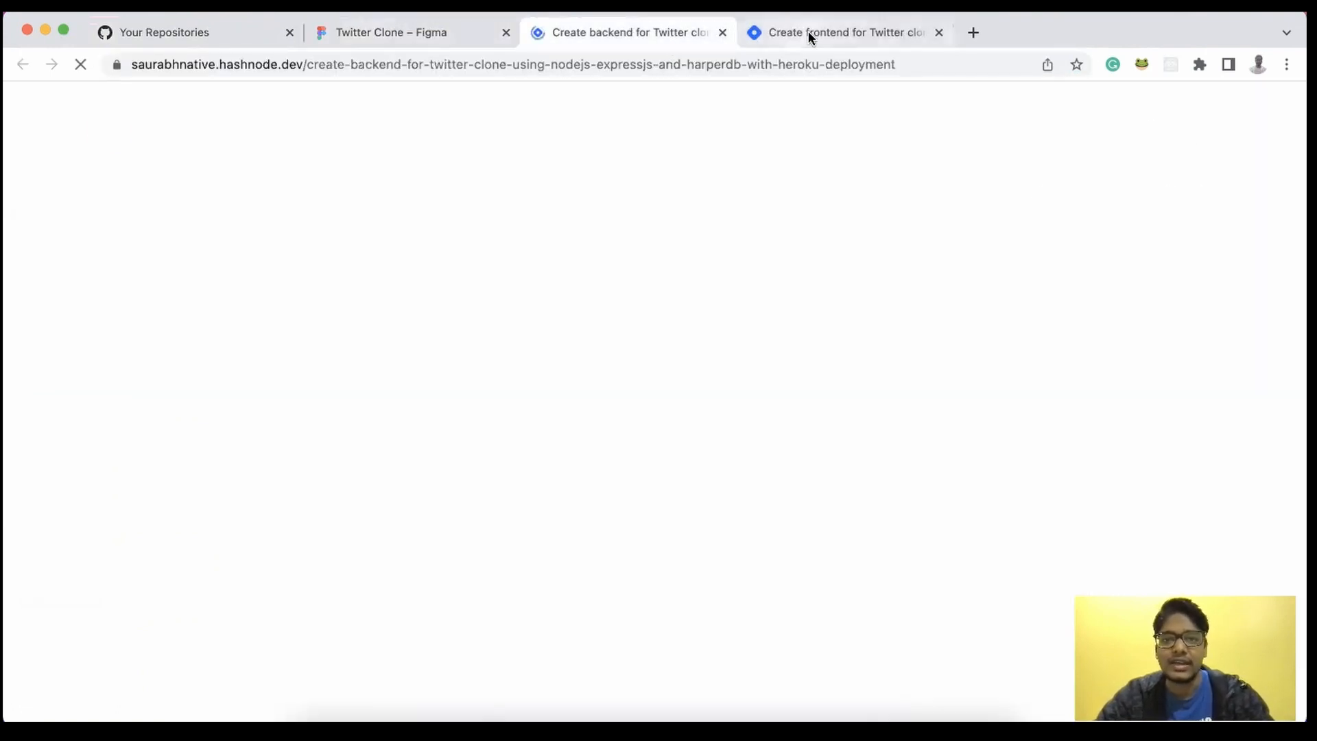
click(808, 31)
click(657, 43)
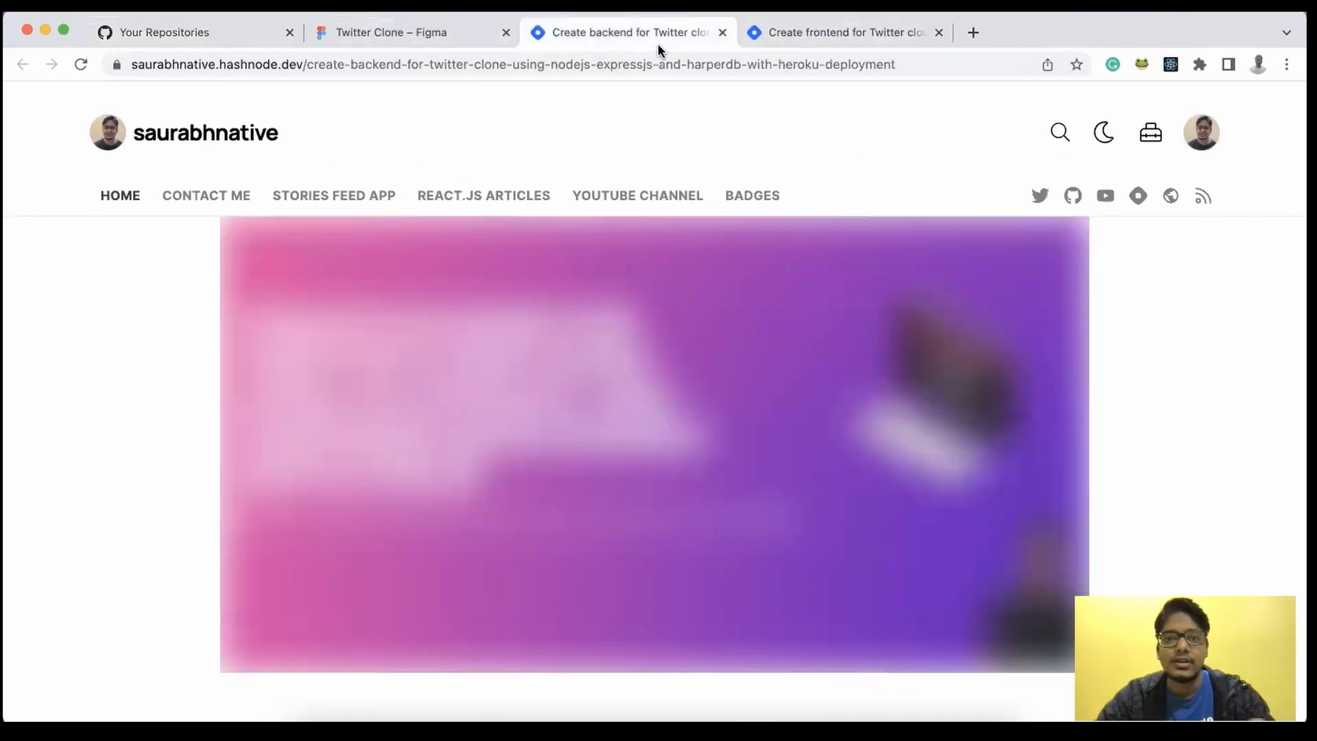
scroll(718, 385, down, 3)
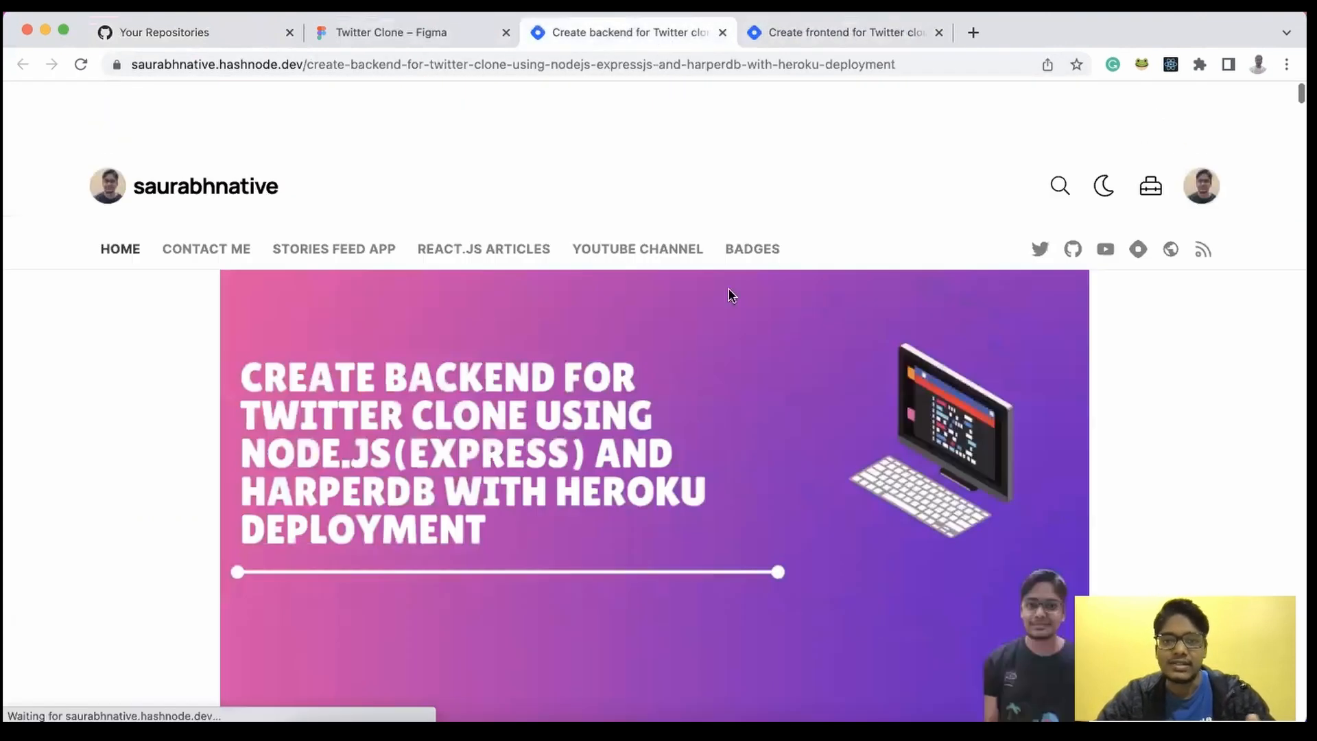
click(849, 30)
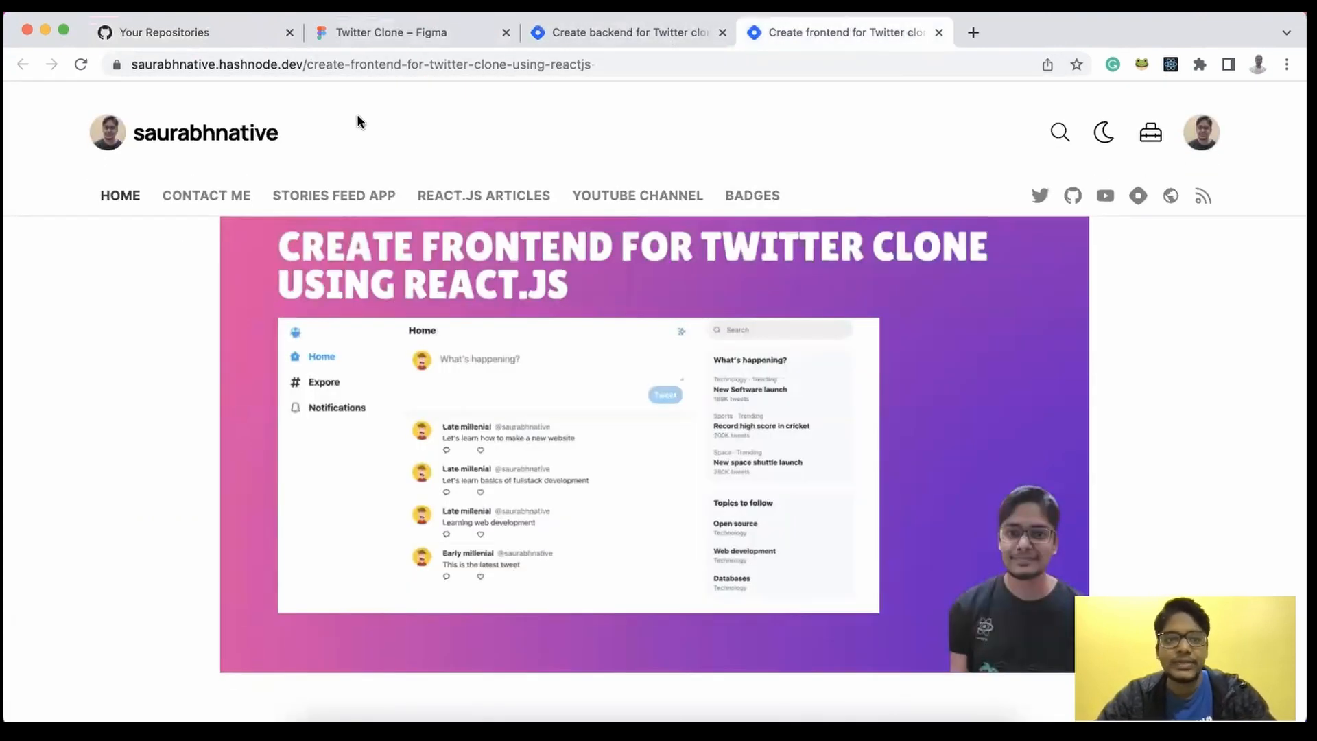
Step: Return to GitHub and compare the account's beta projects list with its classic projects list
click(224, 34)
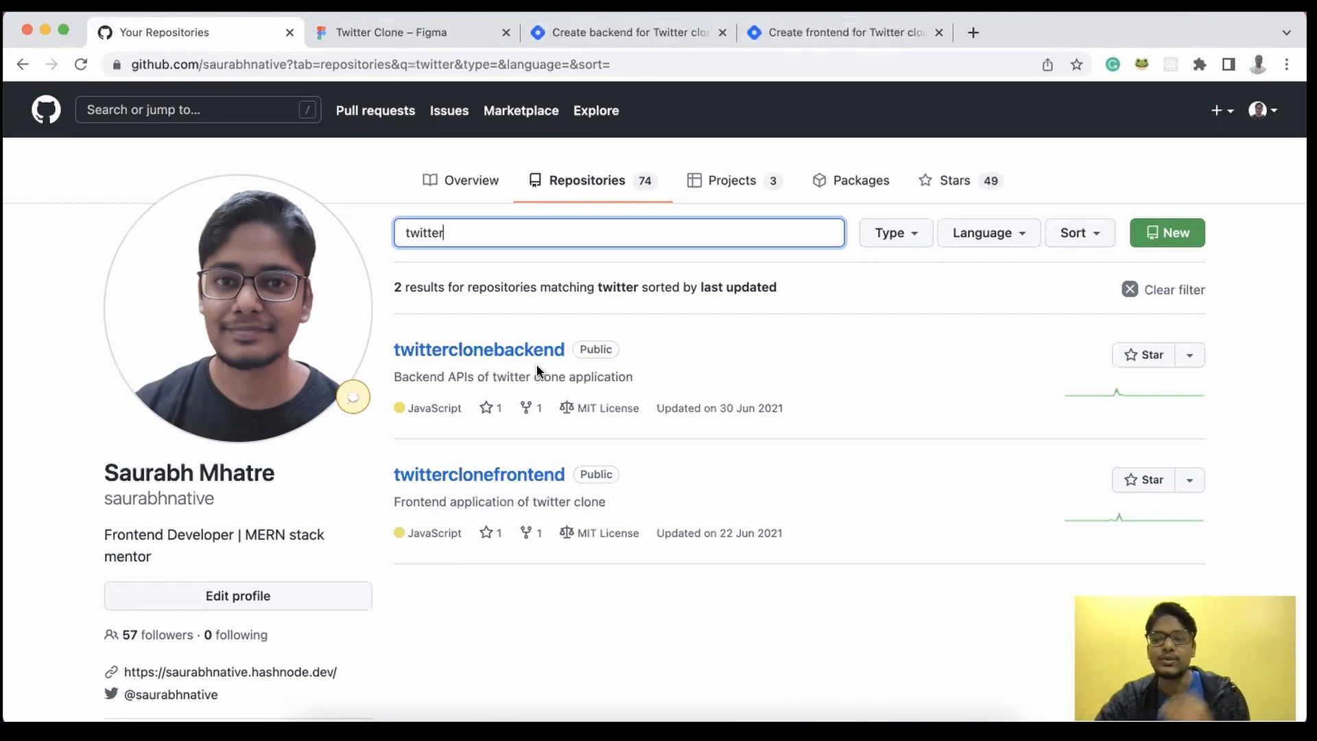
click(722, 181)
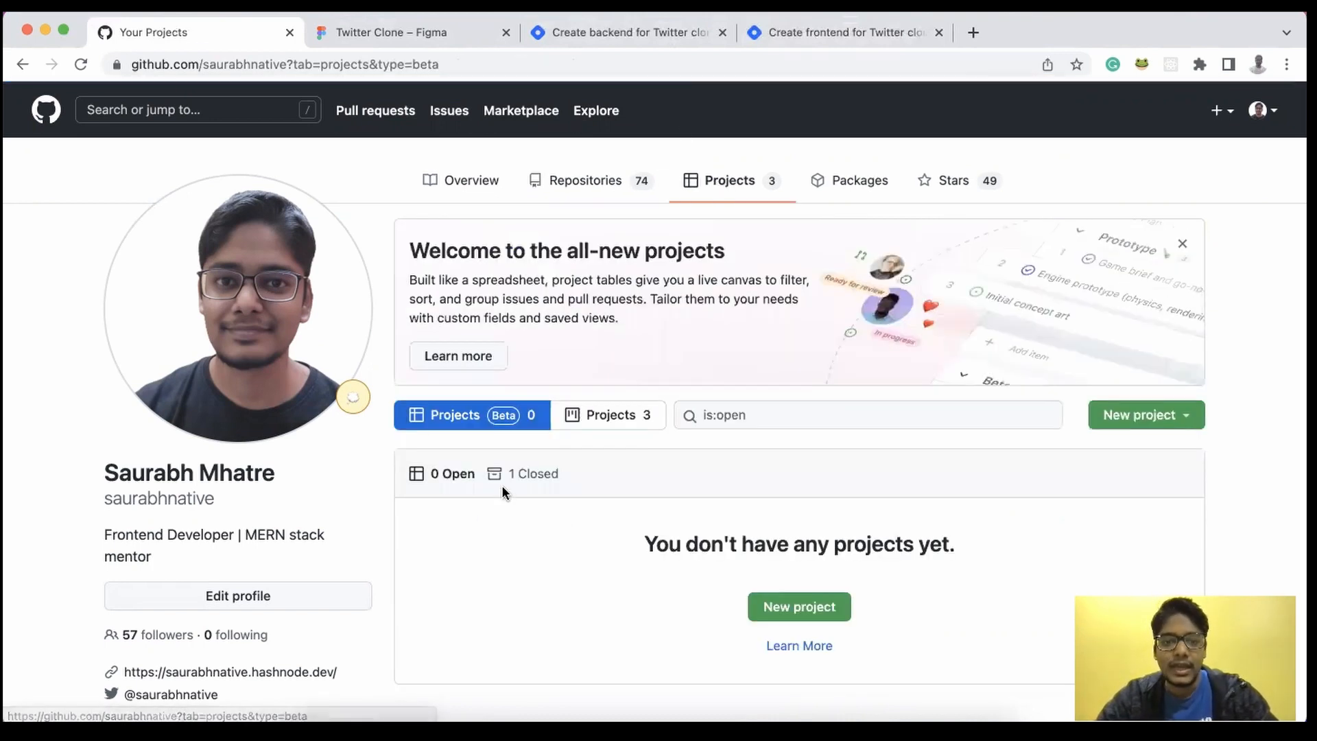
click(592, 425)
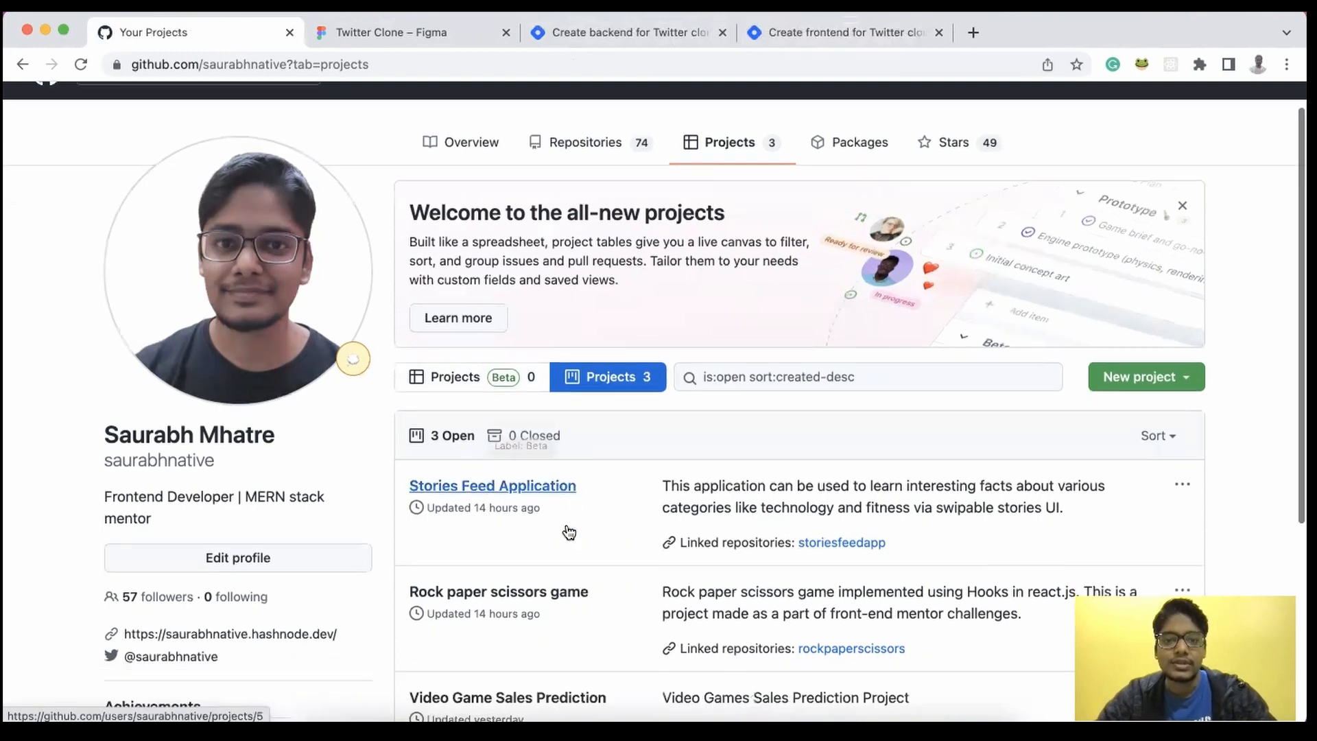
scroll(570, 533, down, 2)
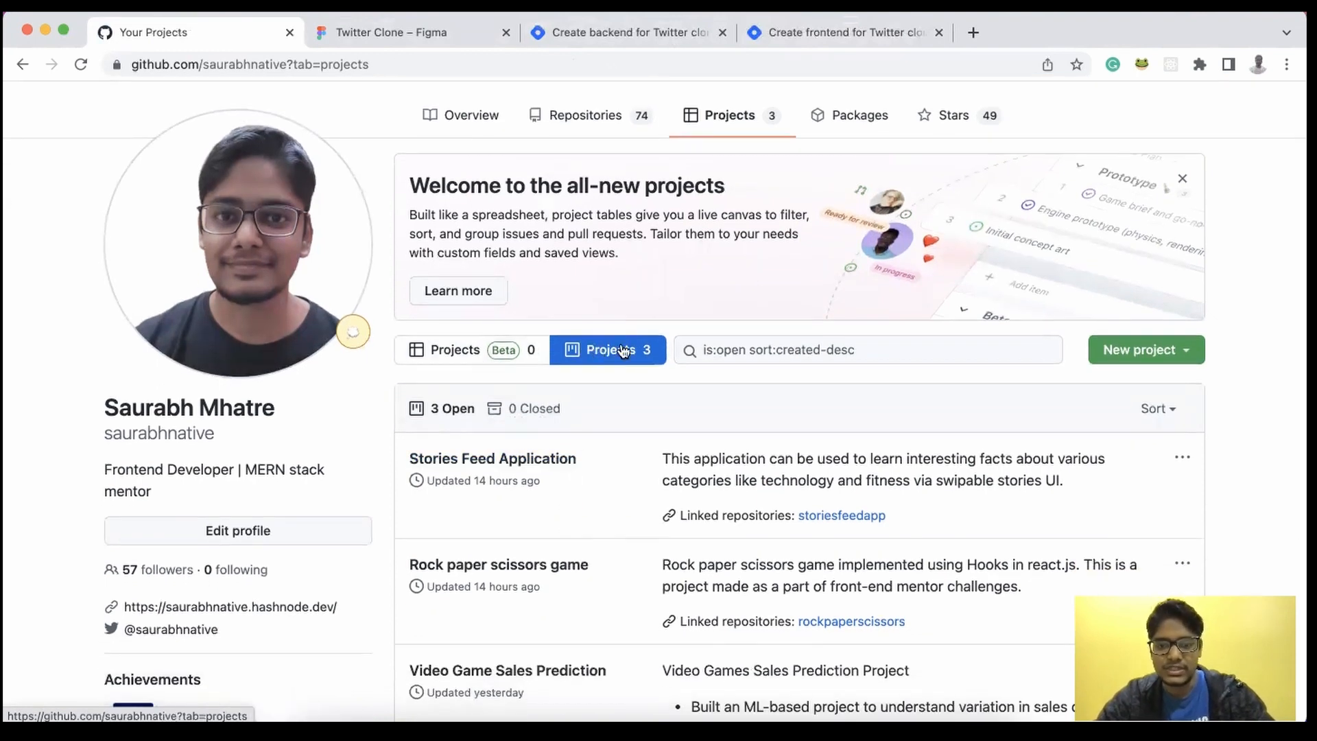
click(475, 357)
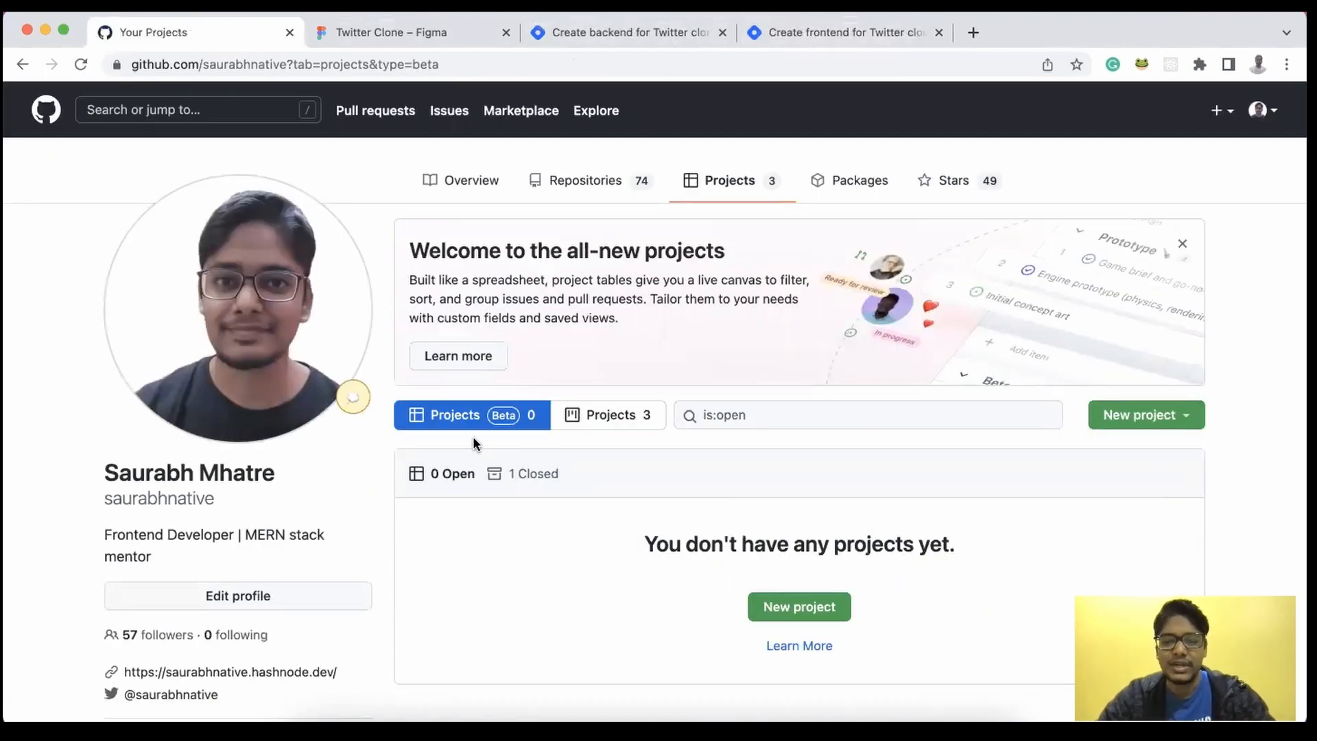
click(572, 418)
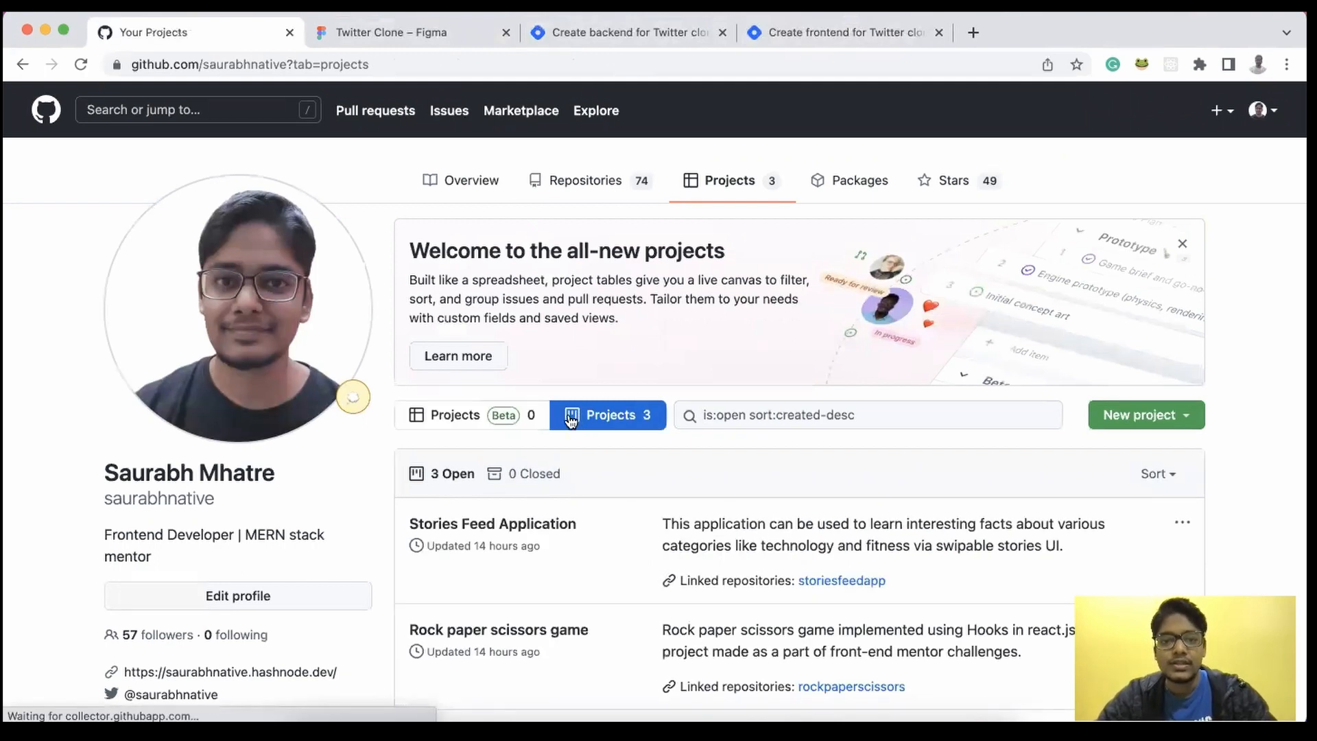
scroll(610, 523, down, 3)
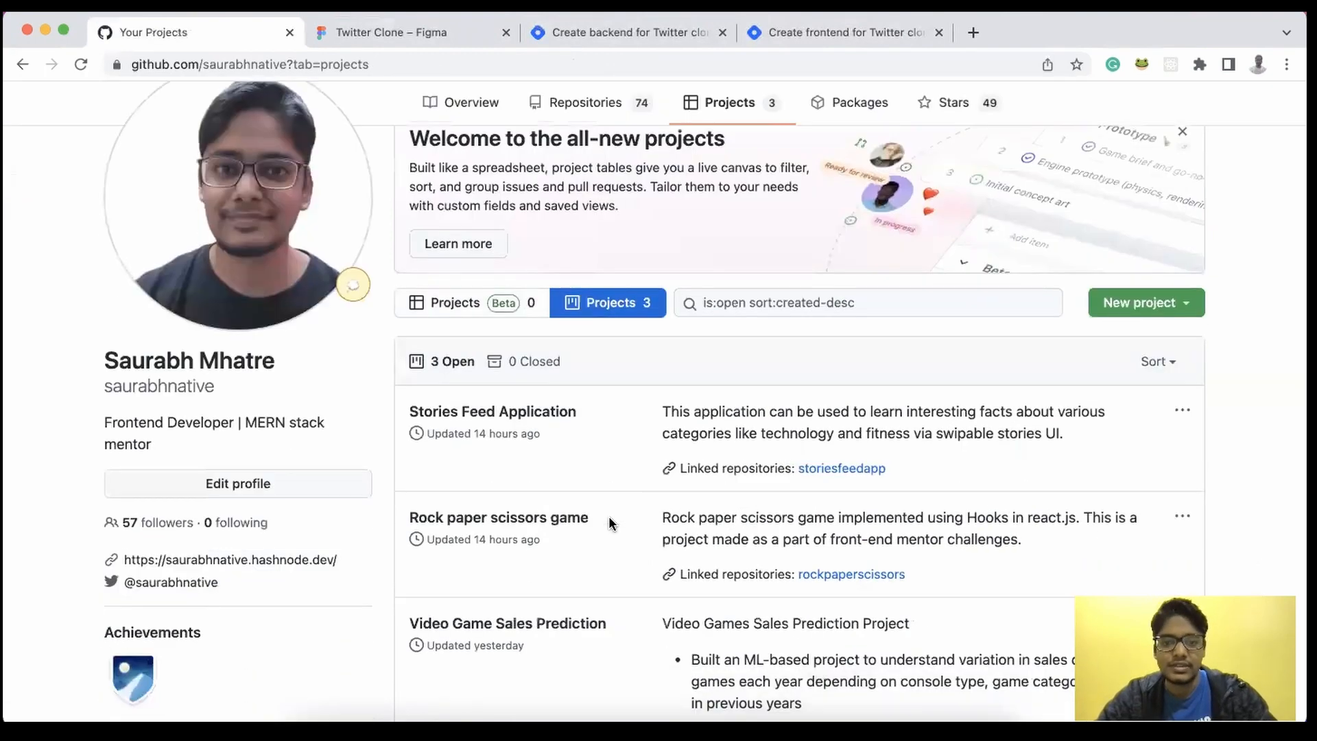
scroll(609, 442, down, 2)
Step: Start a new classic Kanban-style project board and name it "Twitter Clone"
click(1187, 237)
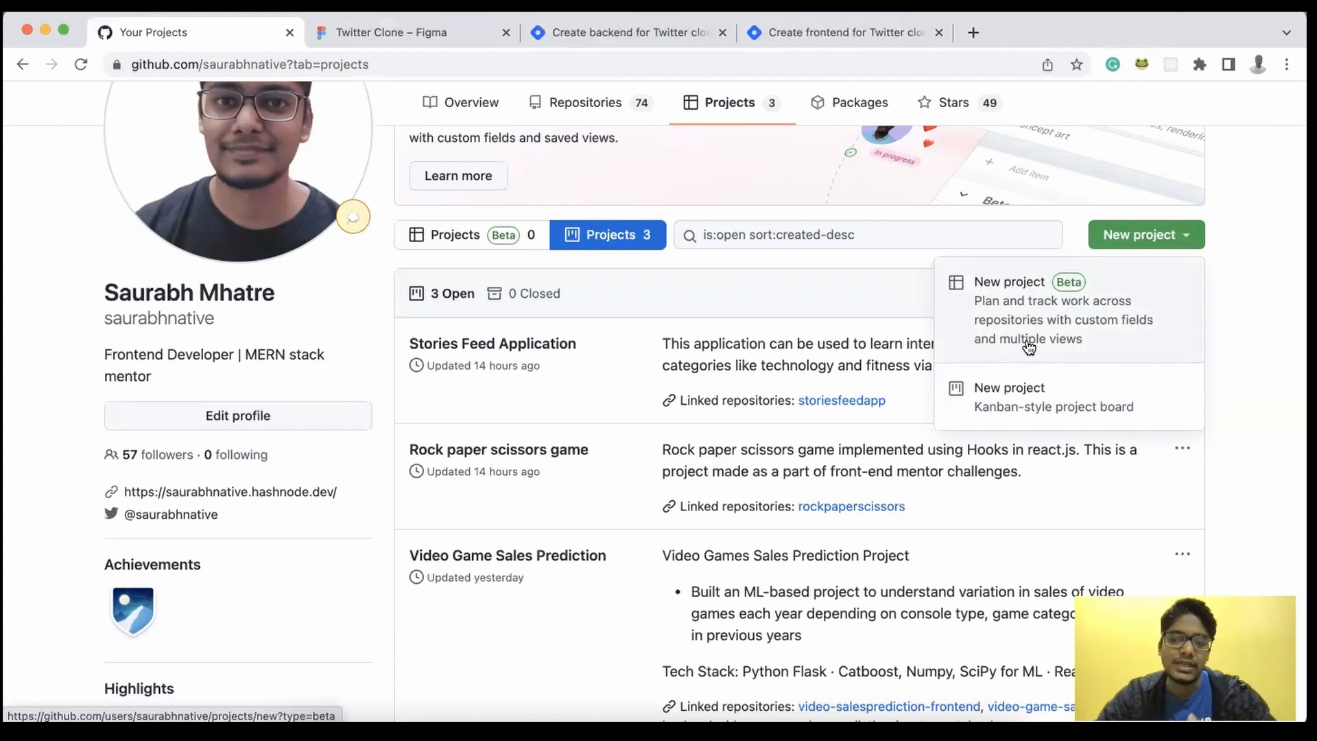
click(1026, 399)
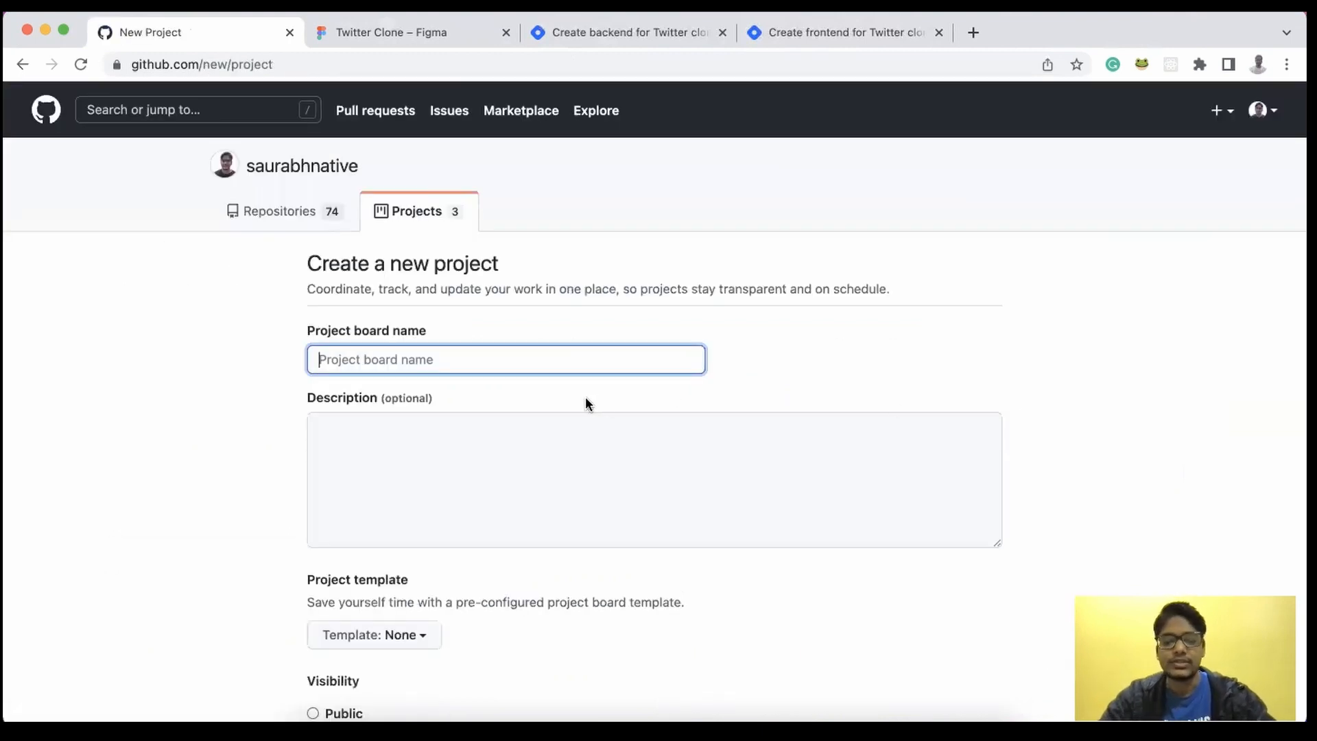
text(Twitter Clone)
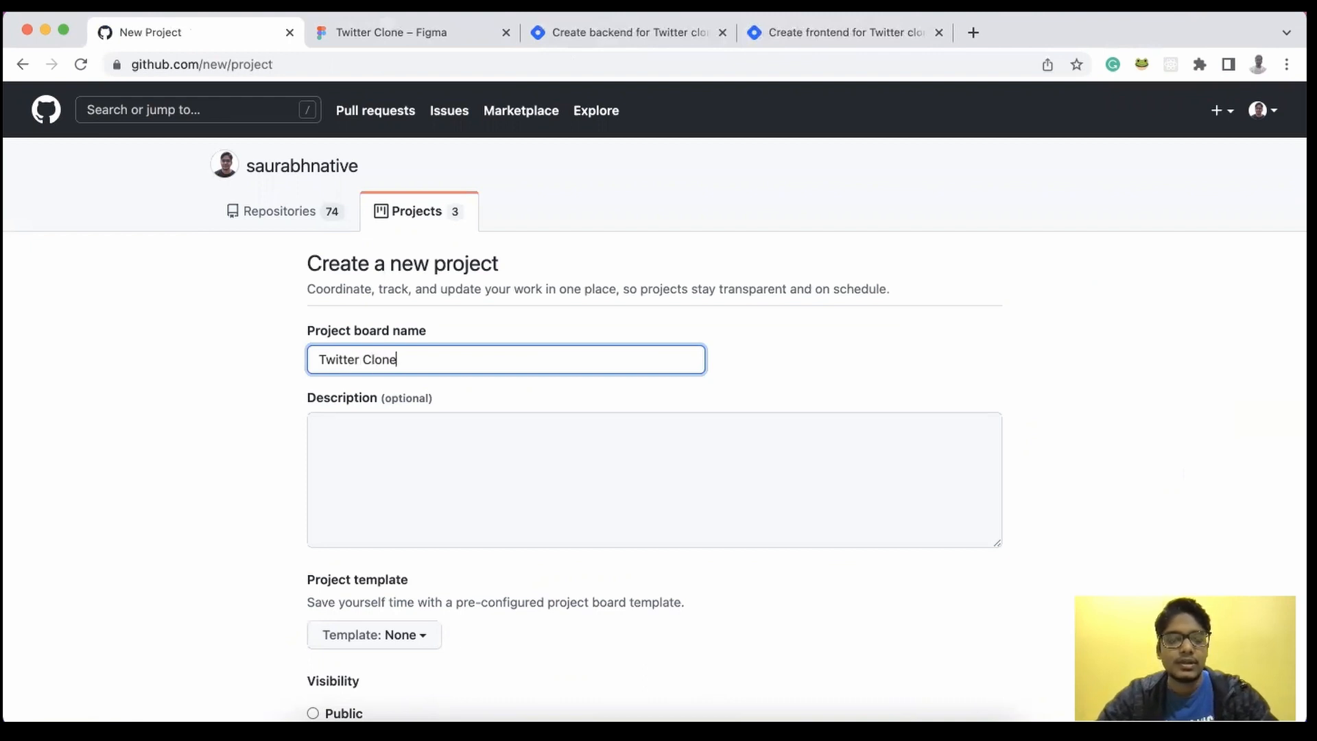
Step: Open the account's repositories in a separate browser tab and search them for "twitter"
super+click(322, 211)
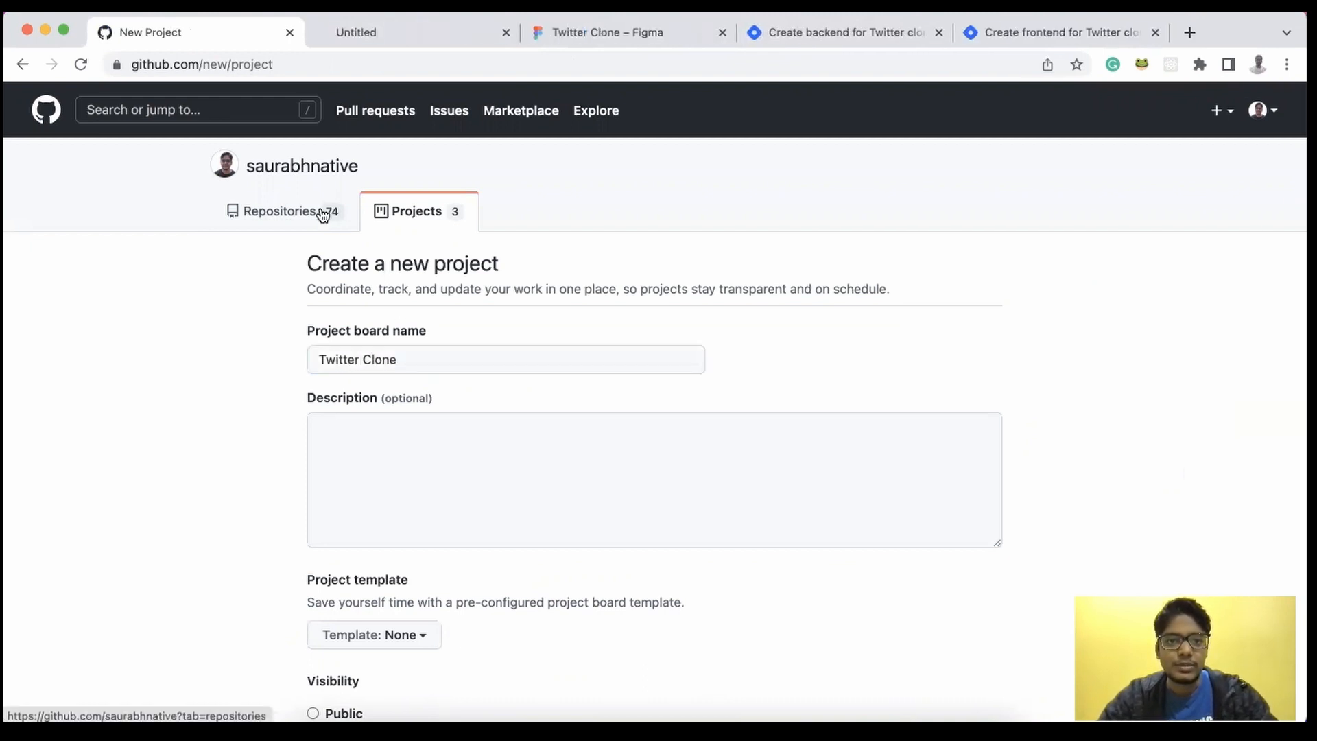
click(352, 32)
click(465, 231)
text(twitt)
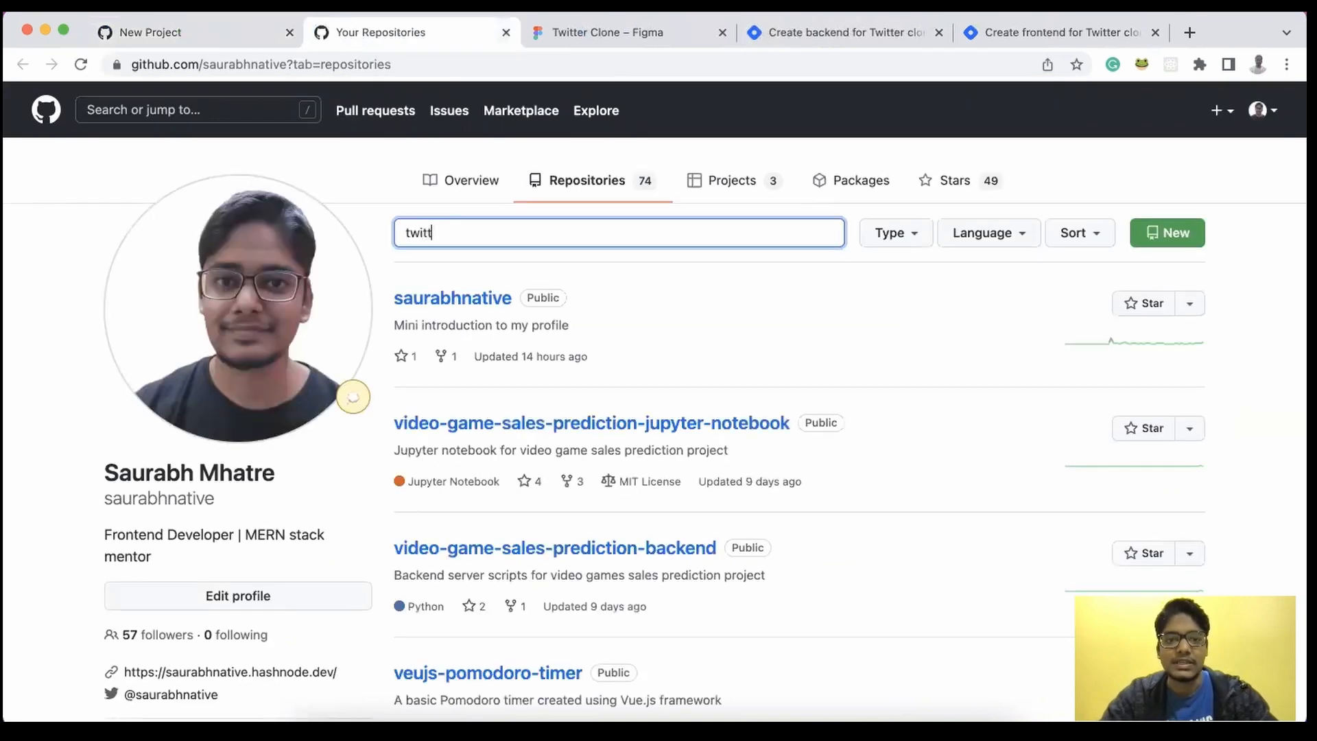
text(er)
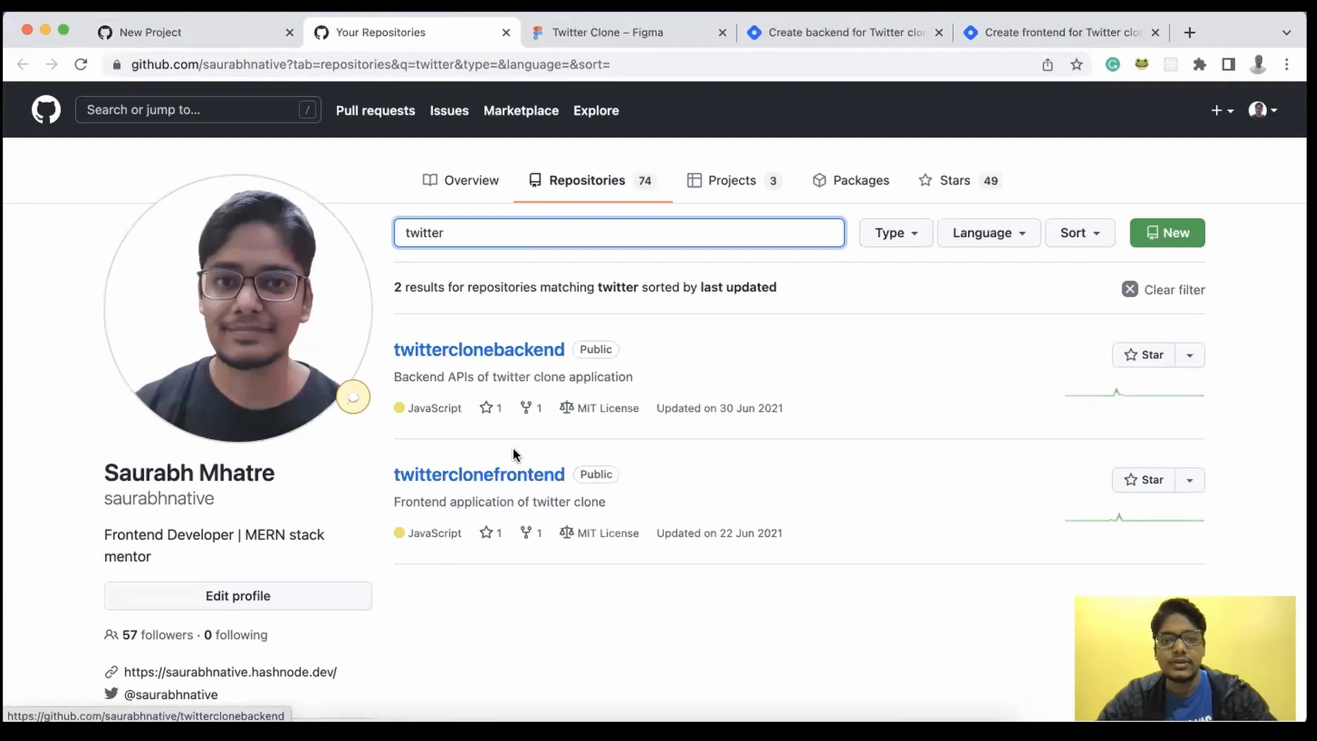
Step: Enter "Twitter clone project created for hackathon" as the new project's description
click(201, 40)
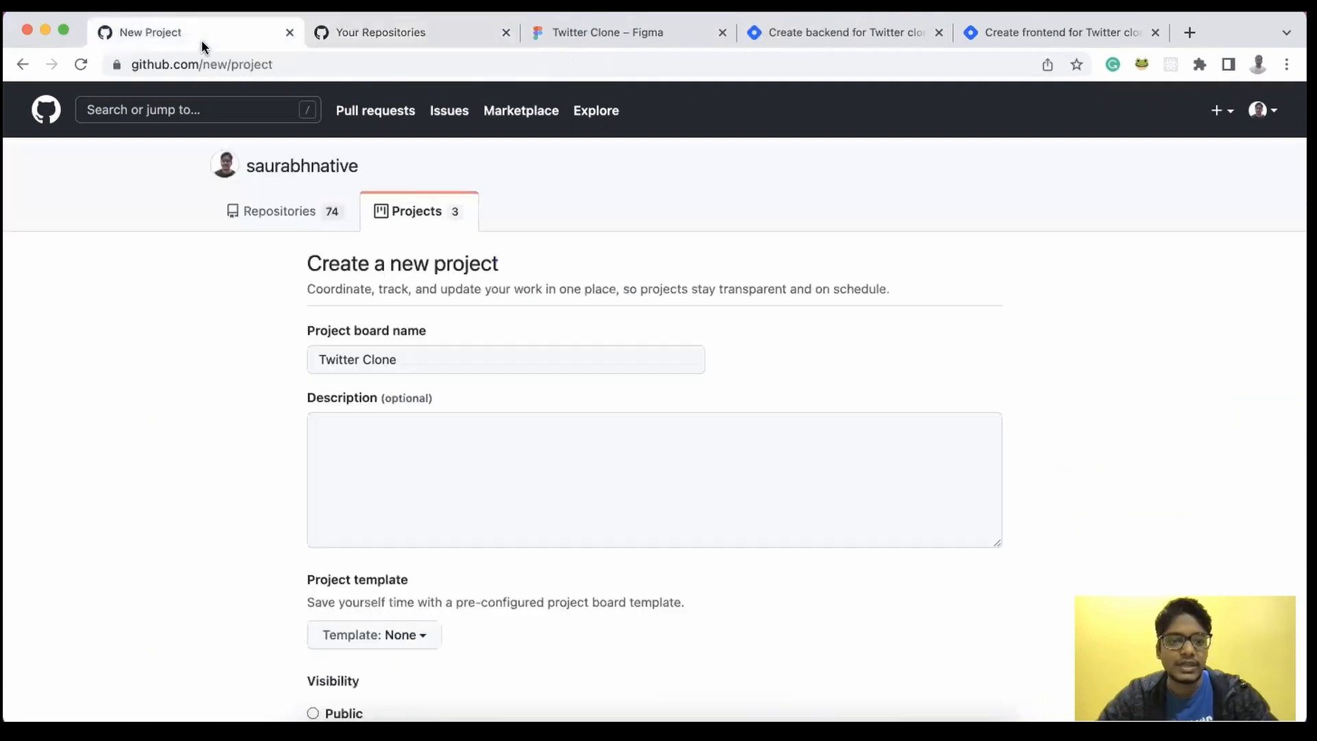
click(338, 453)
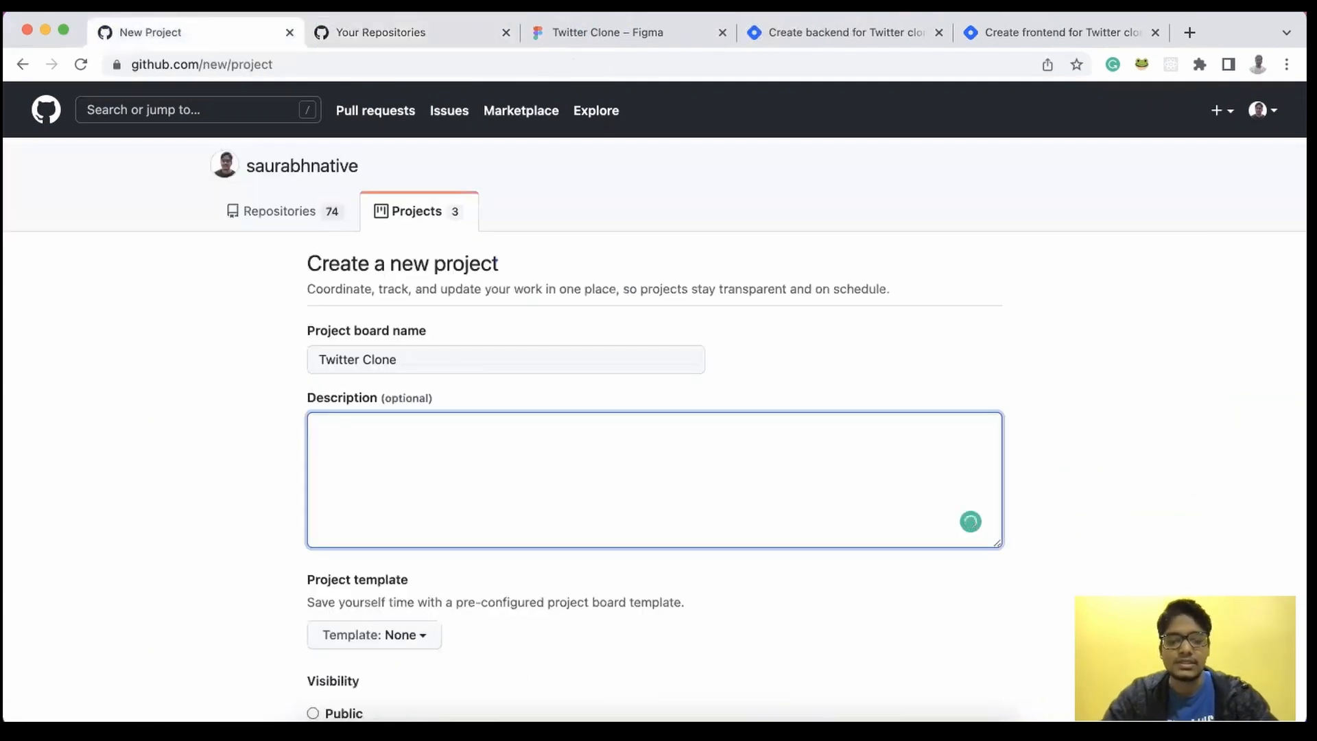
text(Twitter clone)
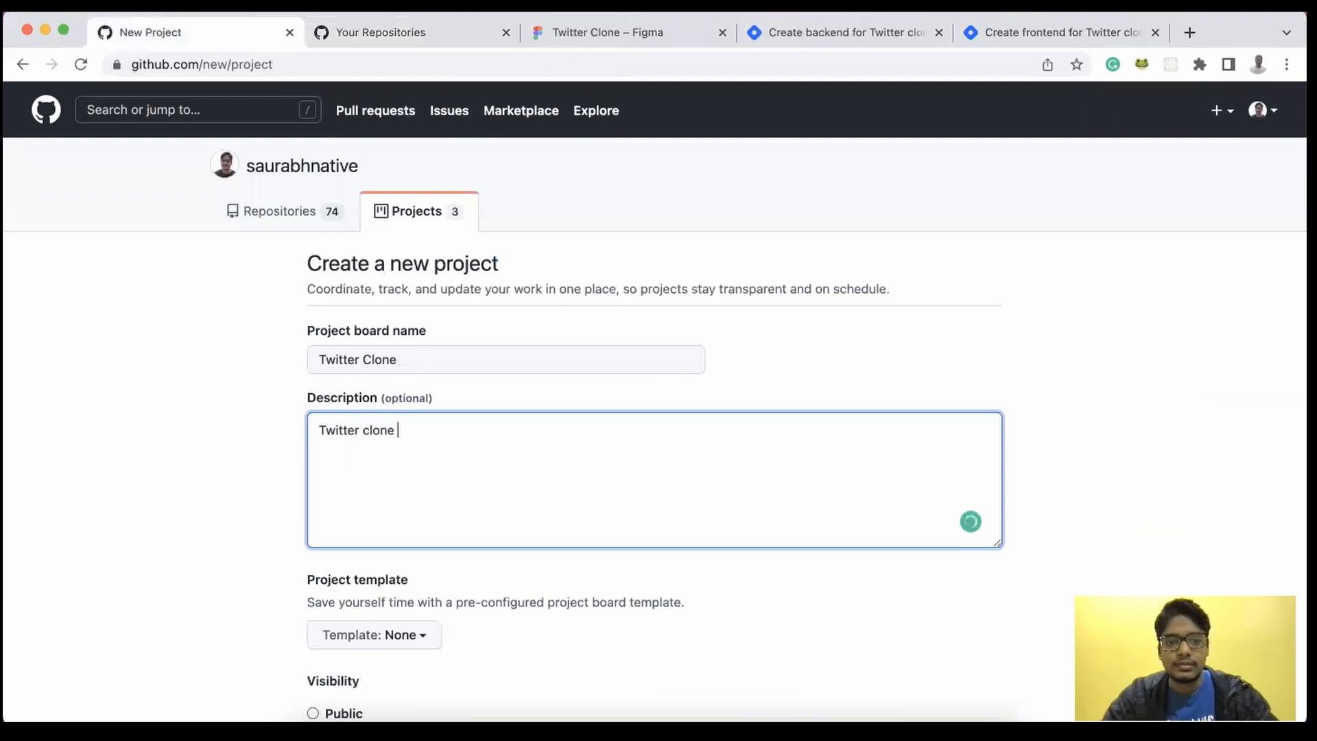
text(s project created for hackathon)
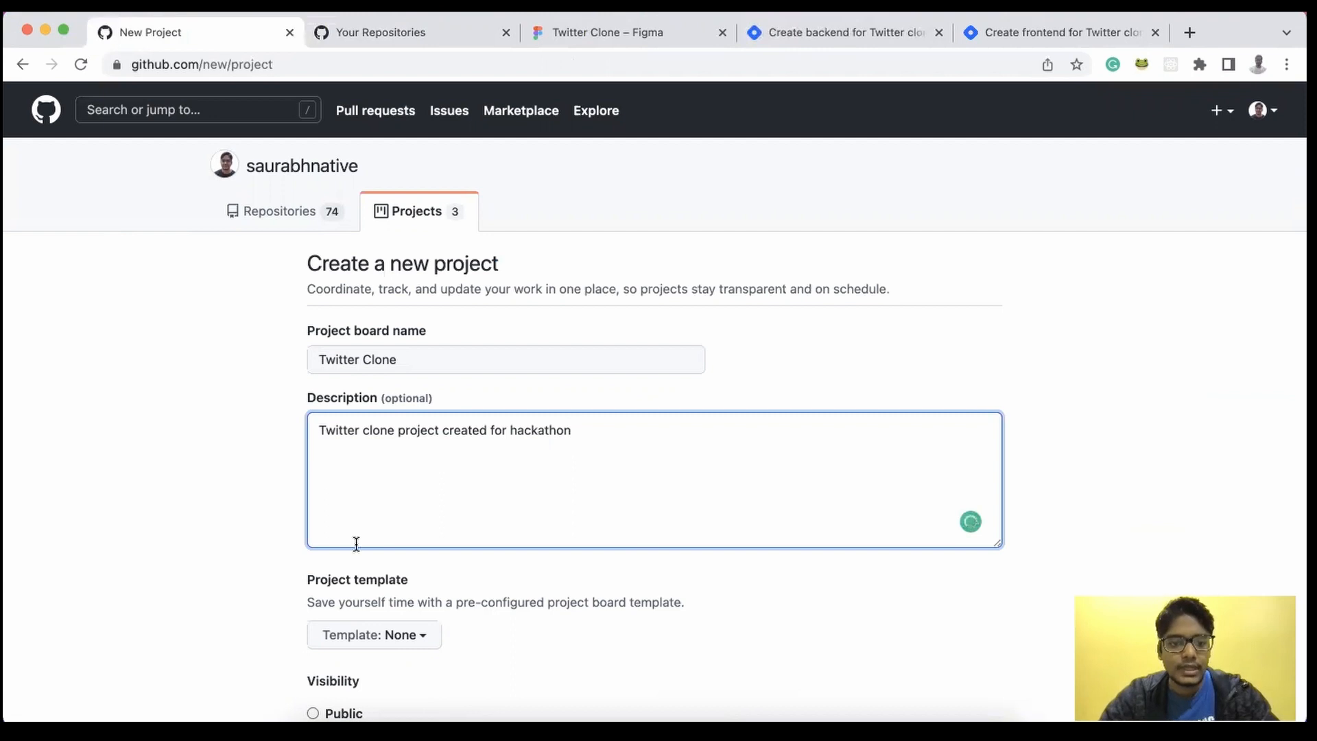
Step: Check the Twitter repositories' names in the other tab and link twitterclonefrontend to the new project
scroll(356, 543, down, 5)
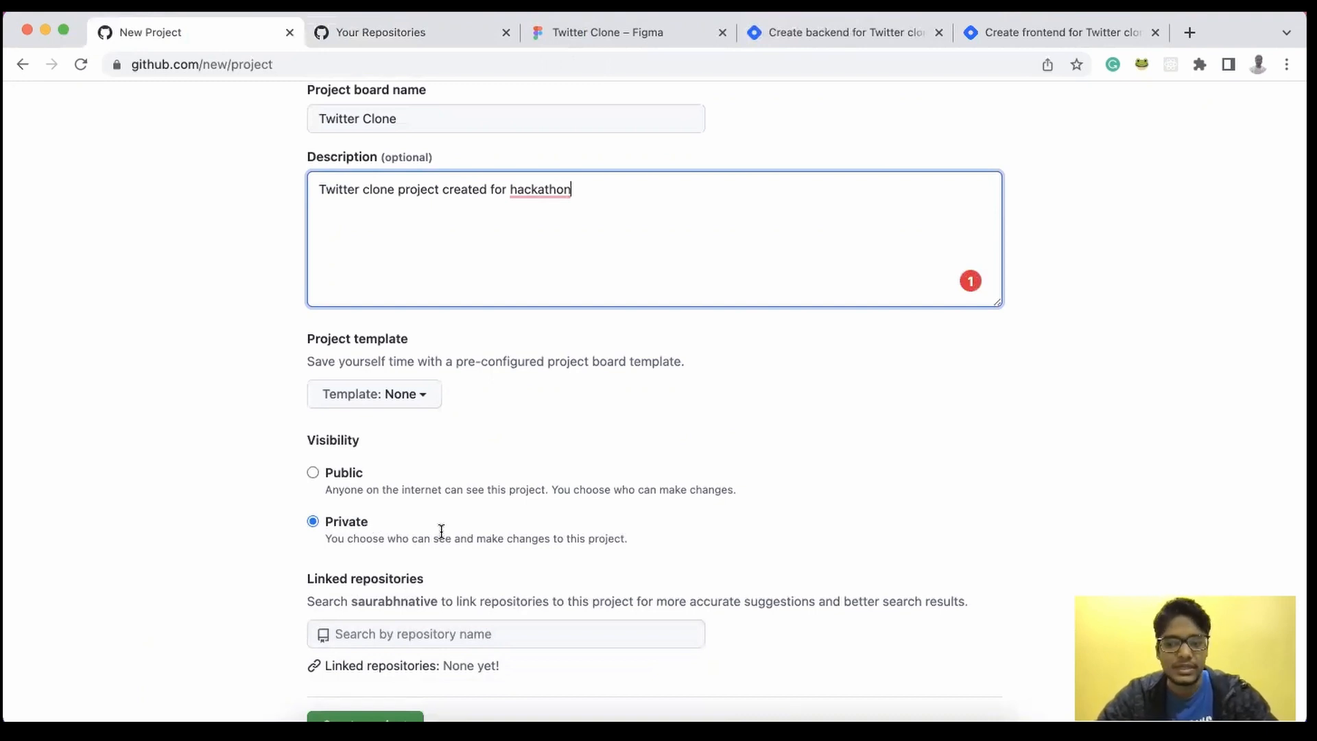
scroll(550, 532, down, 2)
click(476, 543)
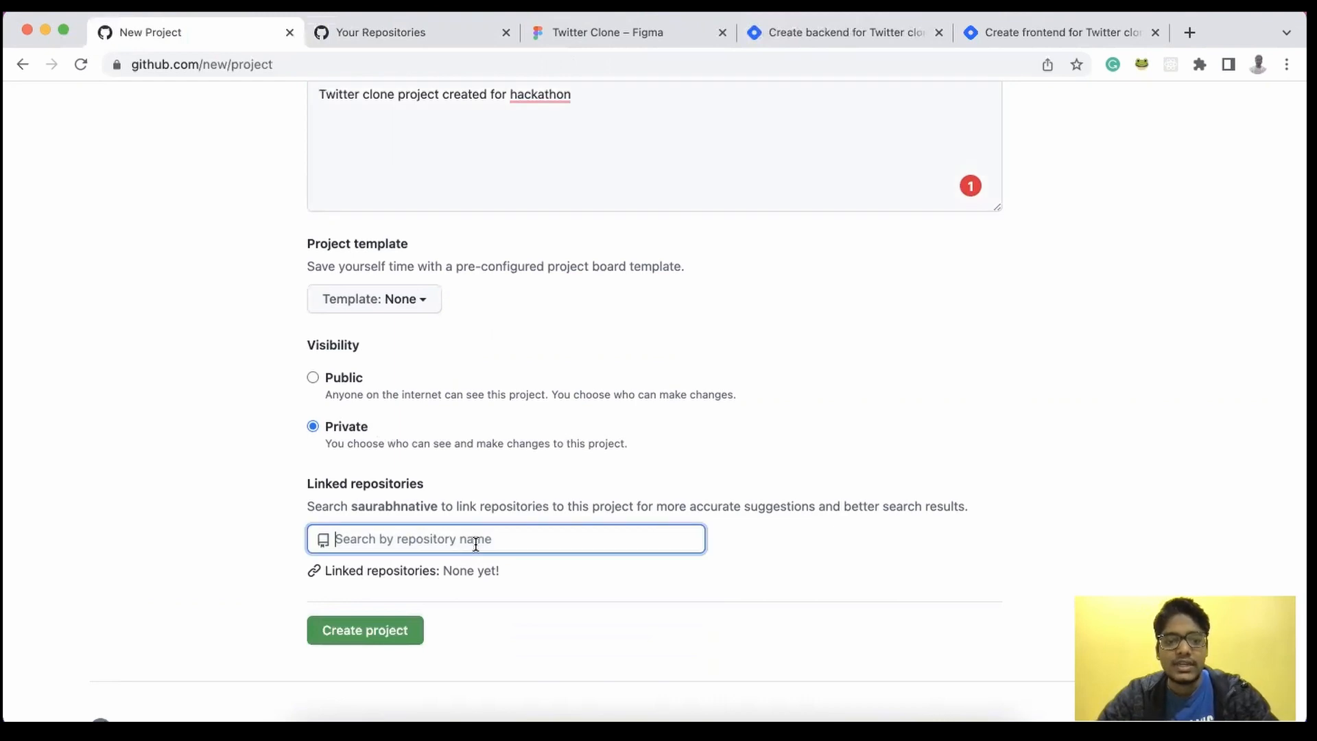
click(336, 41)
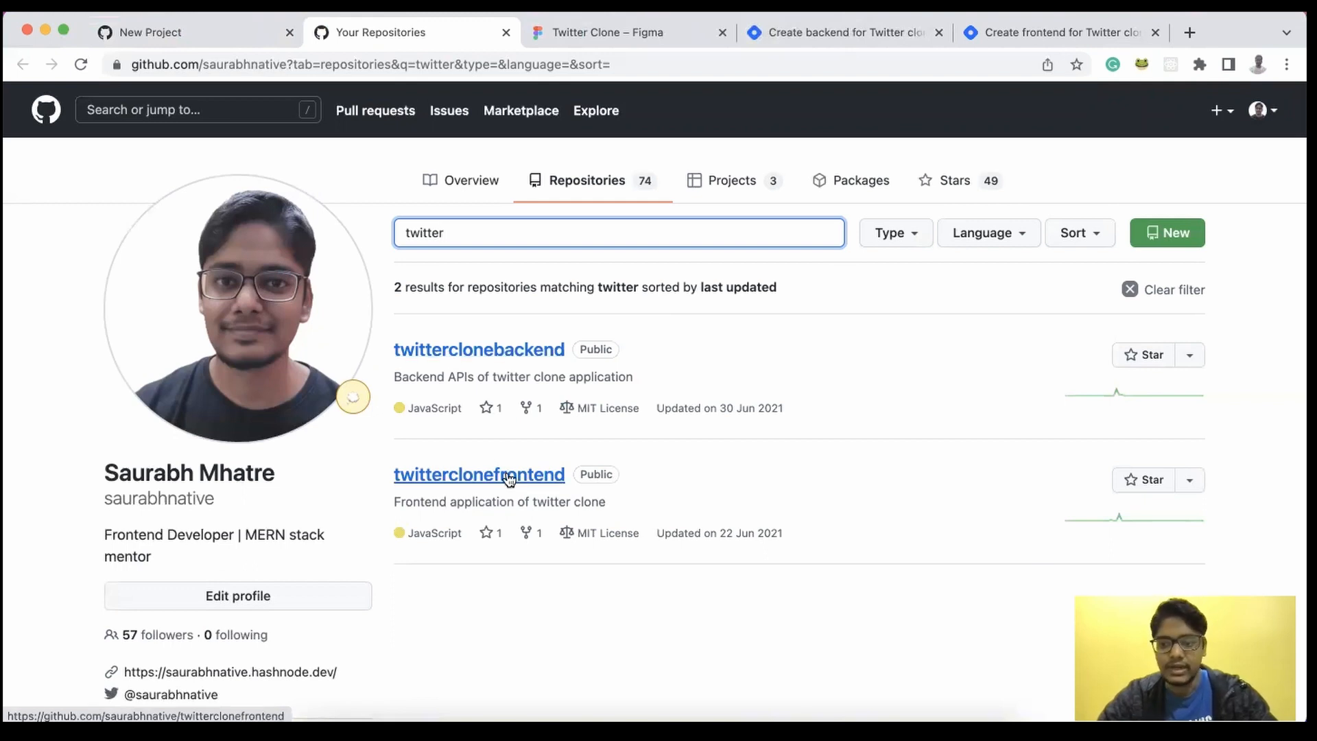
click(203, 40)
text(twitter)
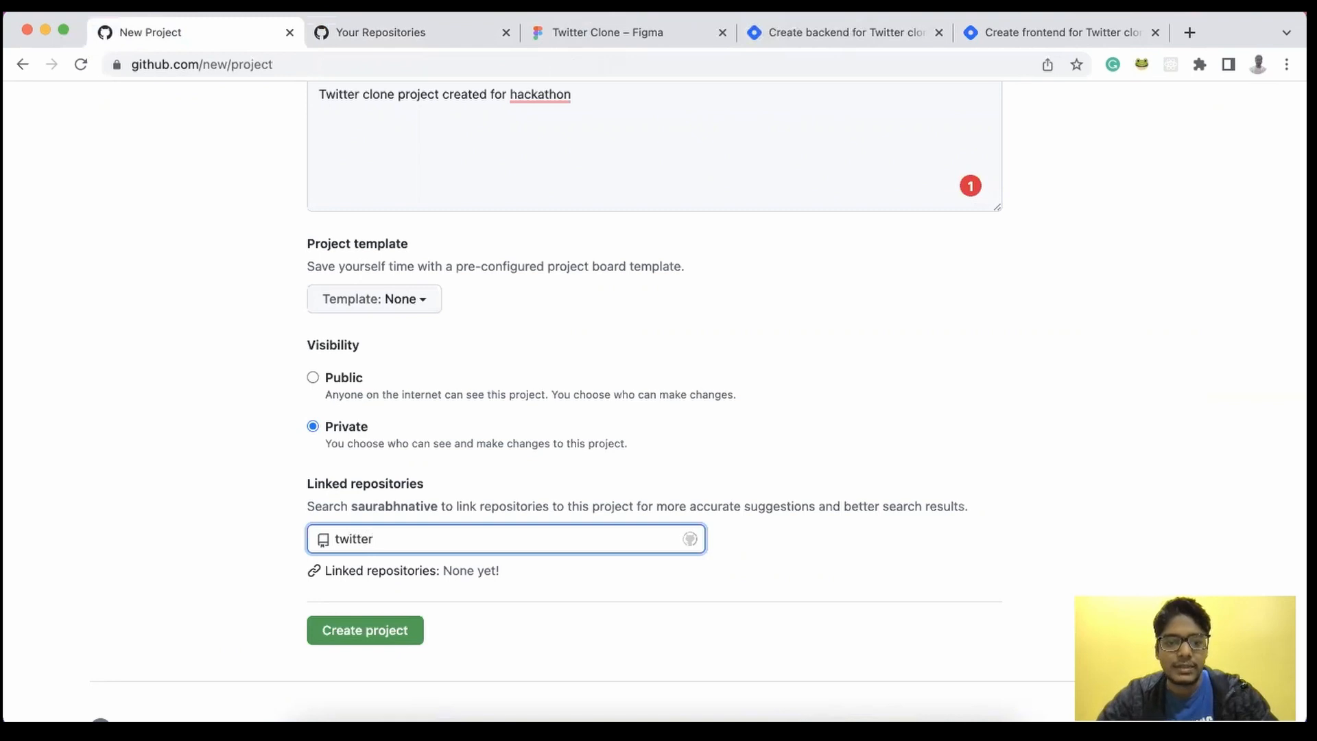
click(422, 631)
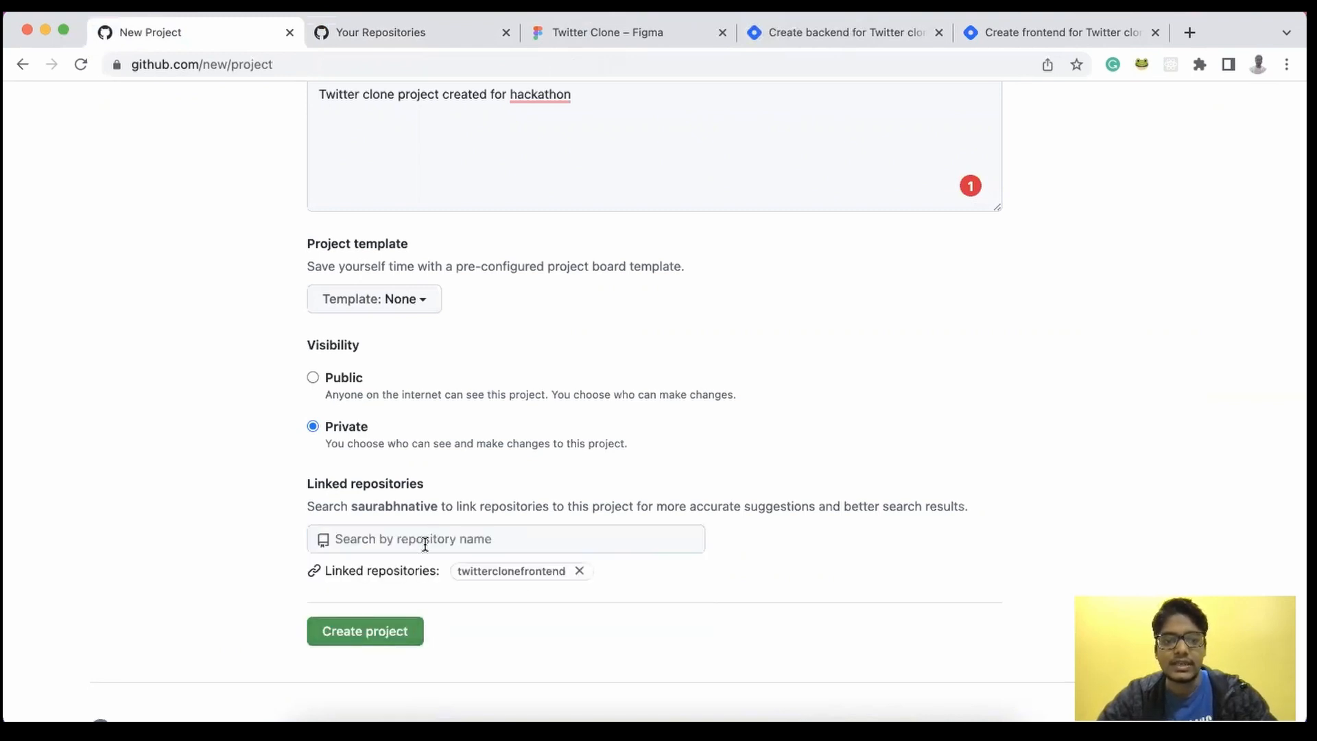
Step: Link the twitterclonebackend repository to the new project as well
click(401, 535)
text(t)
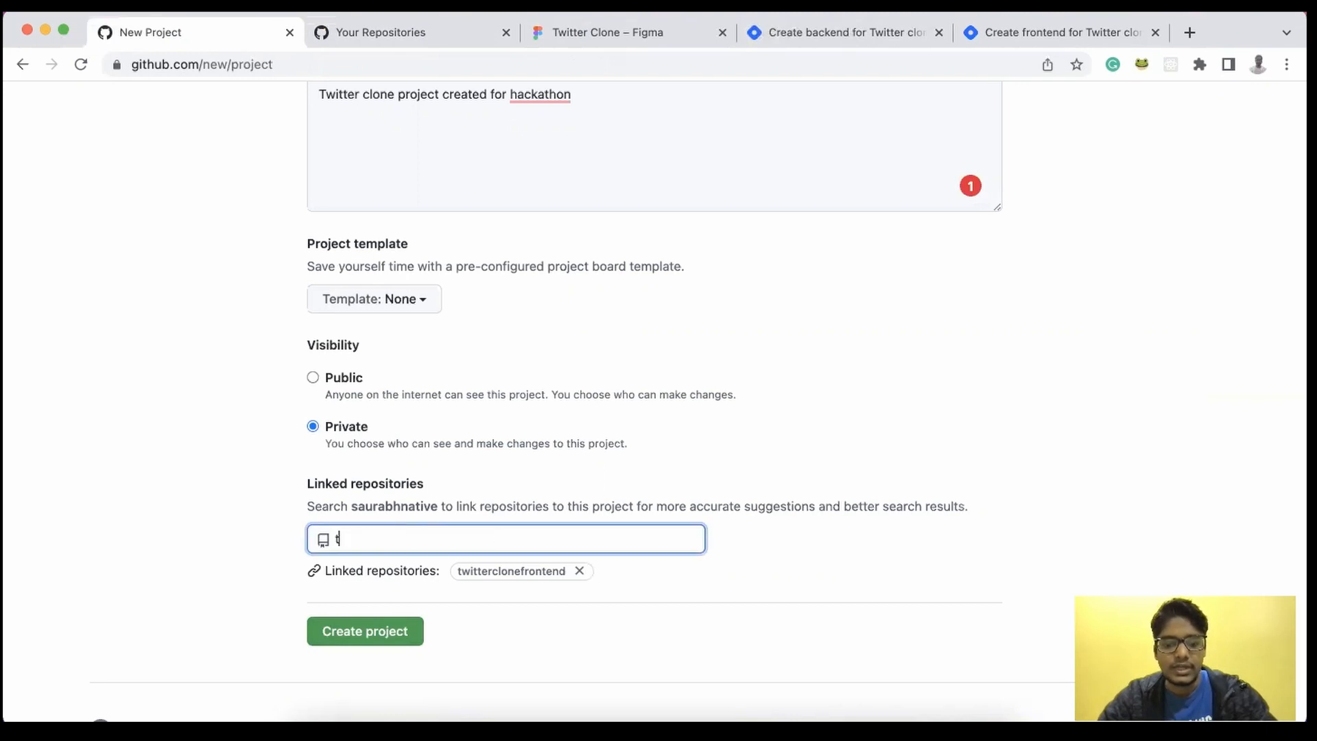
text(wi)
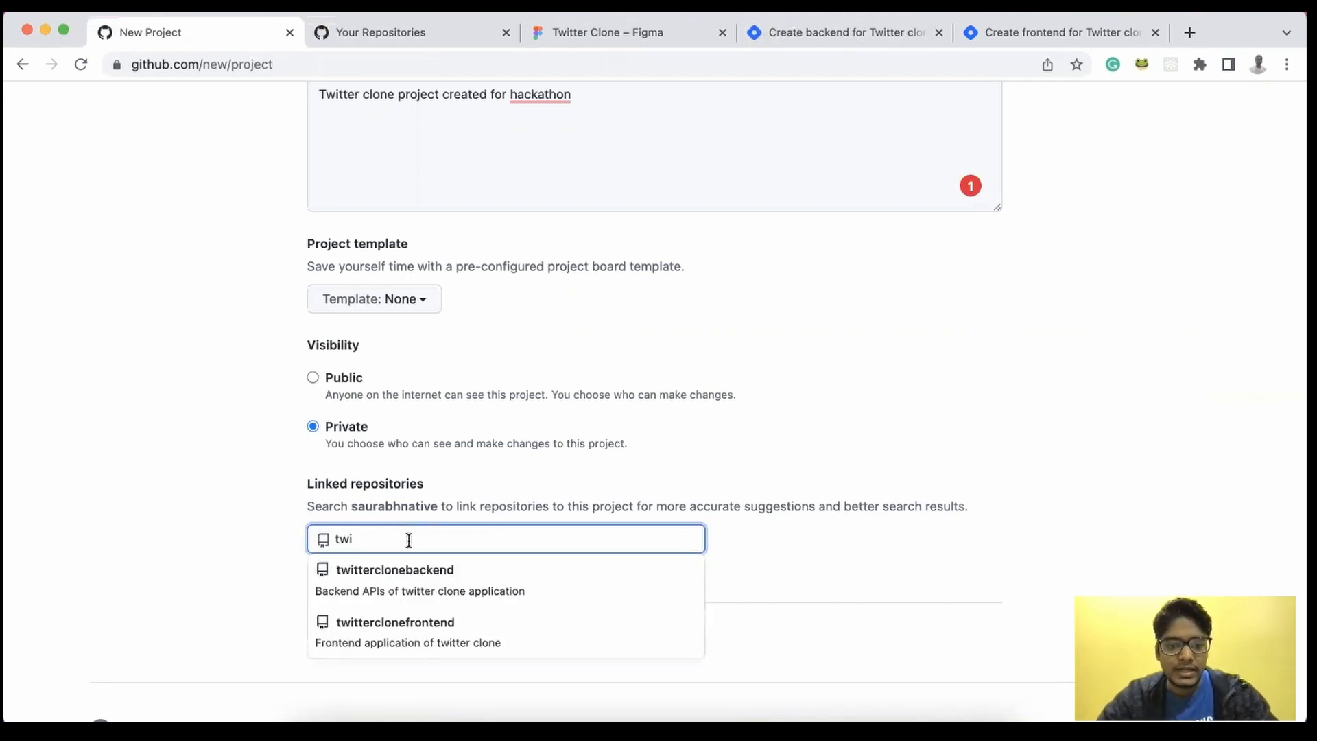
click(426, 580)
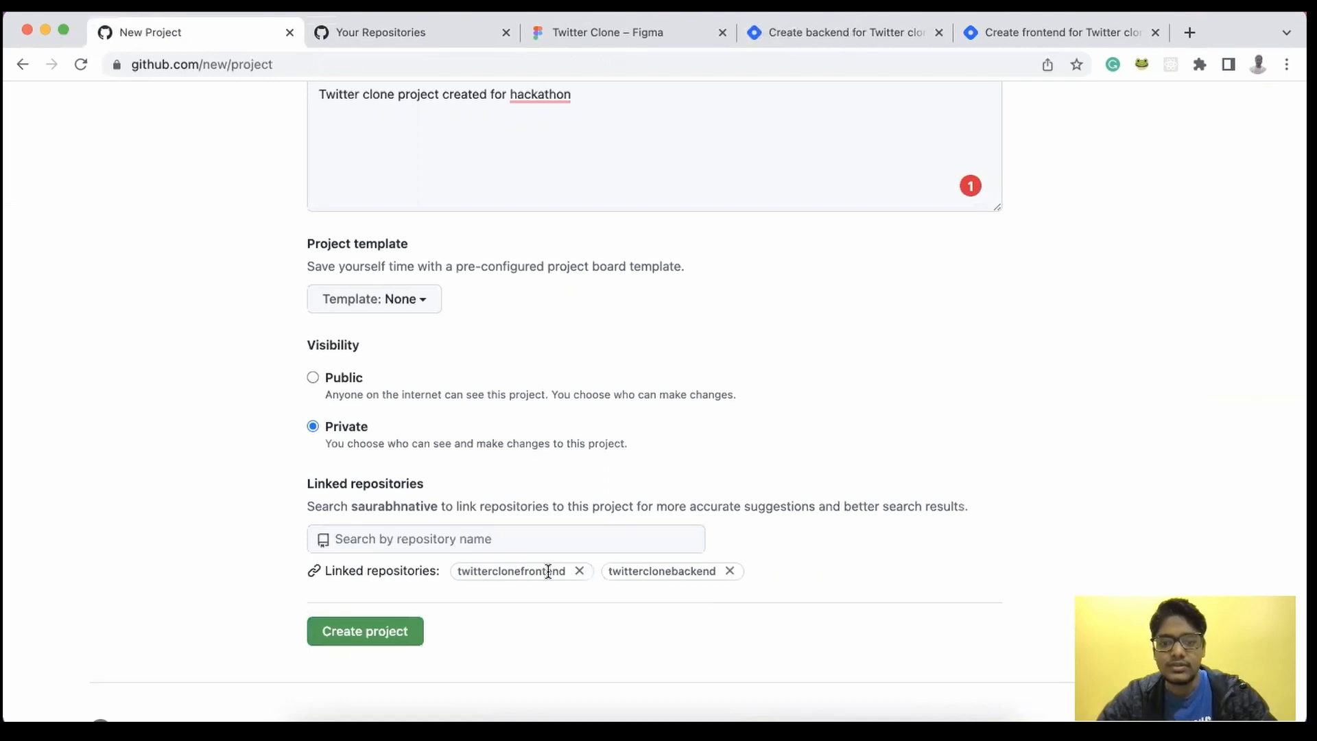
Step: Create the project with its linked repositories and add a column named "Tech Stack" to its empty board
click(398, 631)
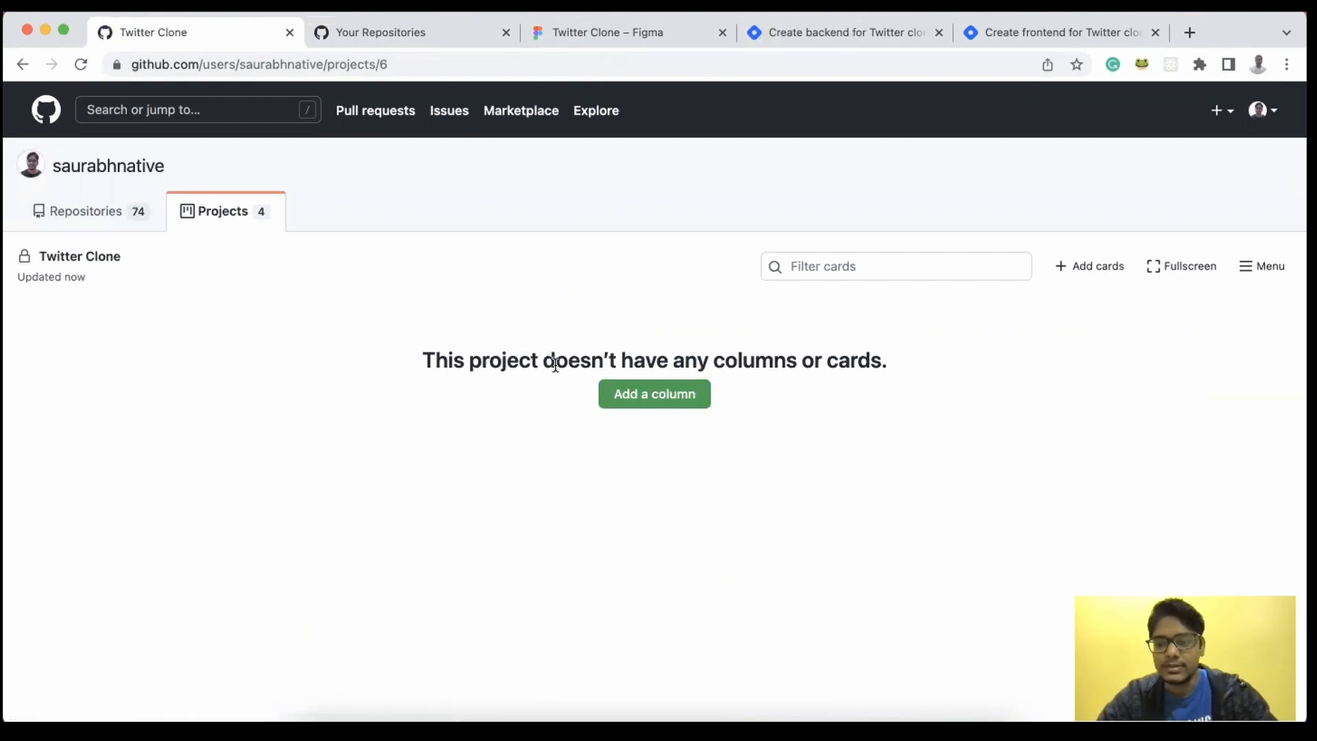
click(645, 400)
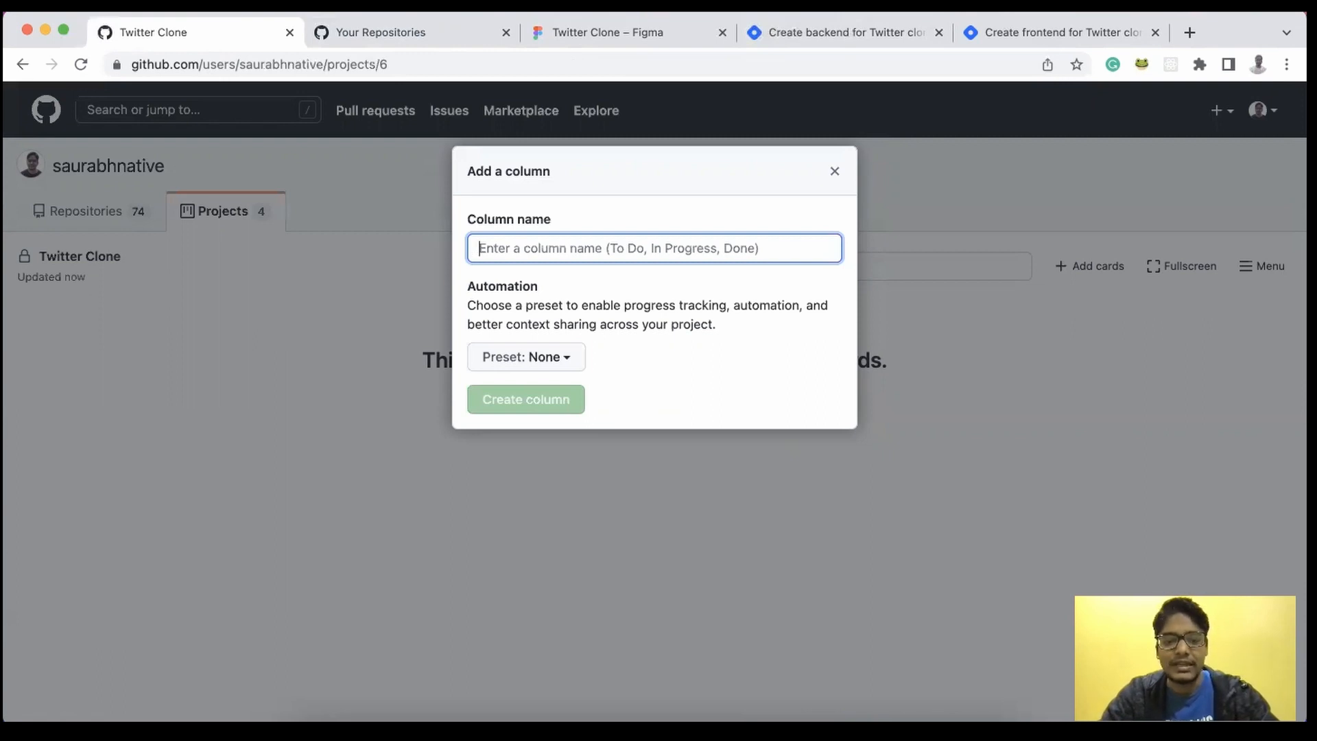
text(Tech Stack)
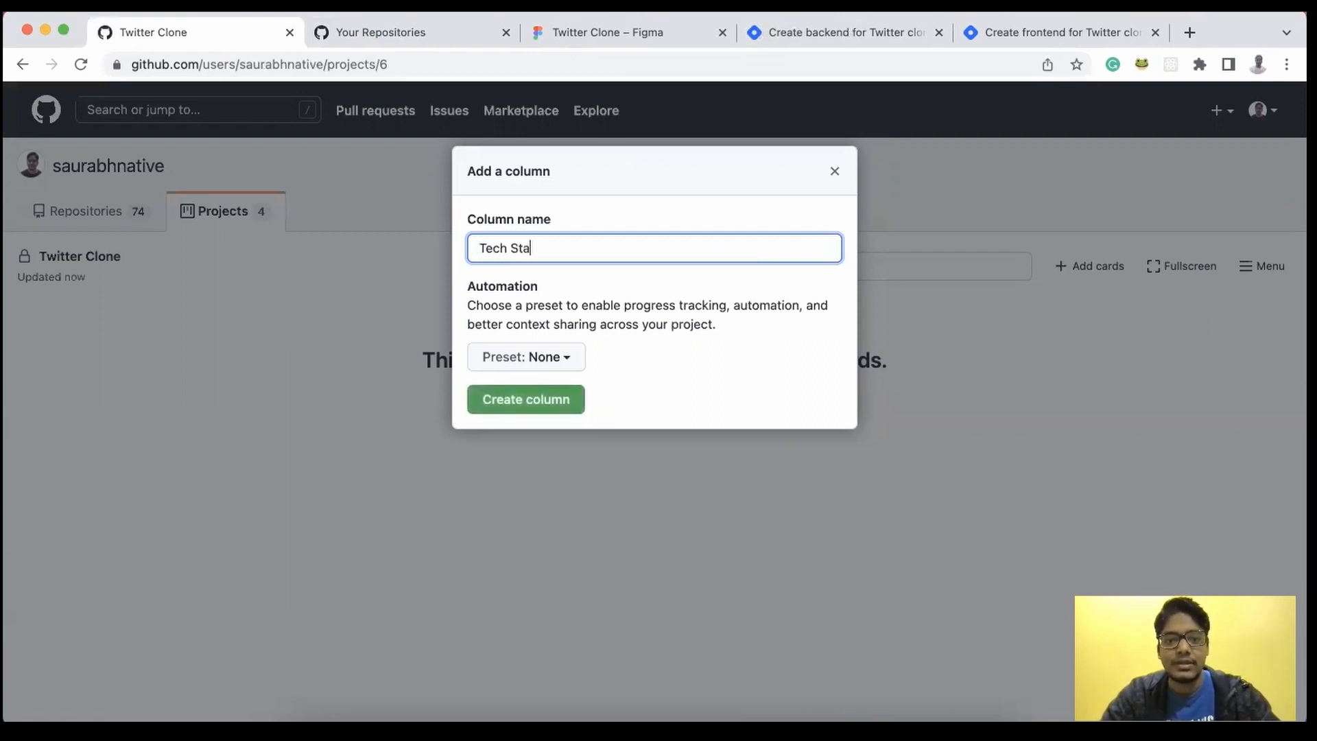
click(534, 409)
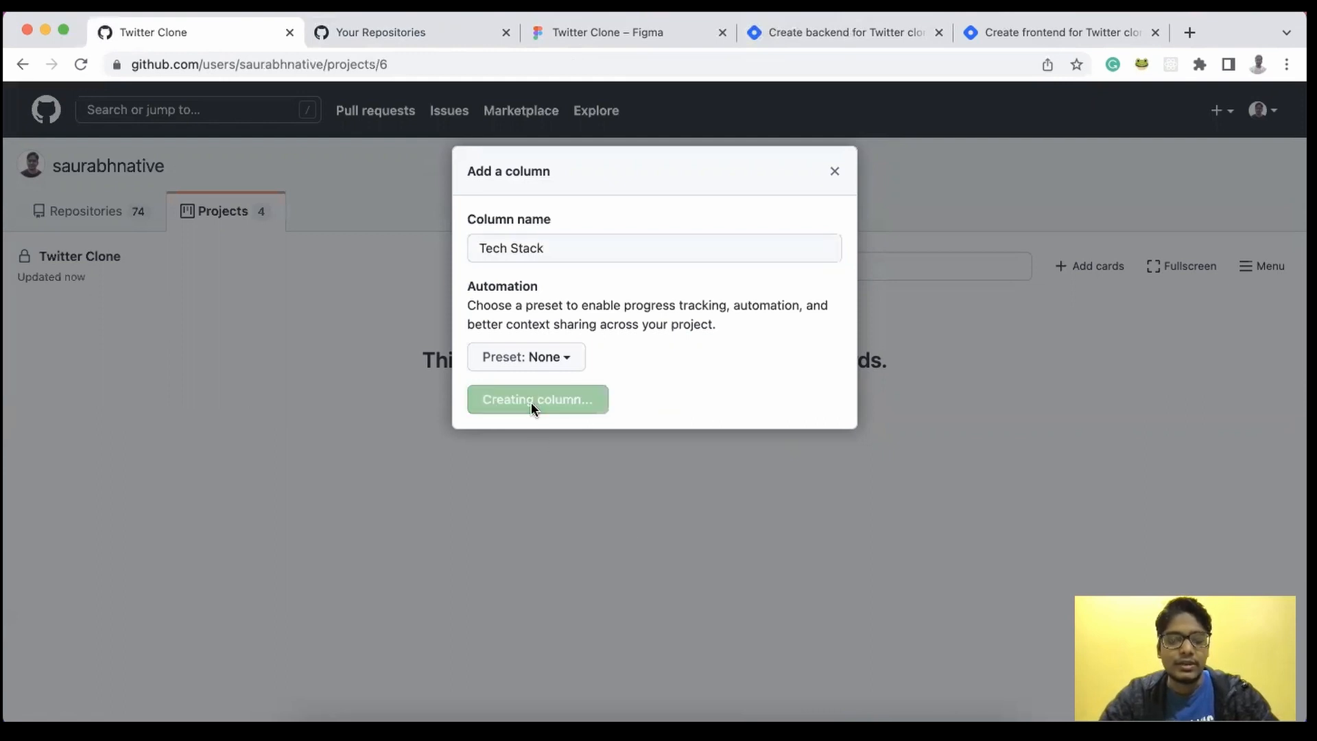
Step: Start a note in the Tech Stack column with the line "Frontend: React.js · TailwindCSS"
click(285, 325)
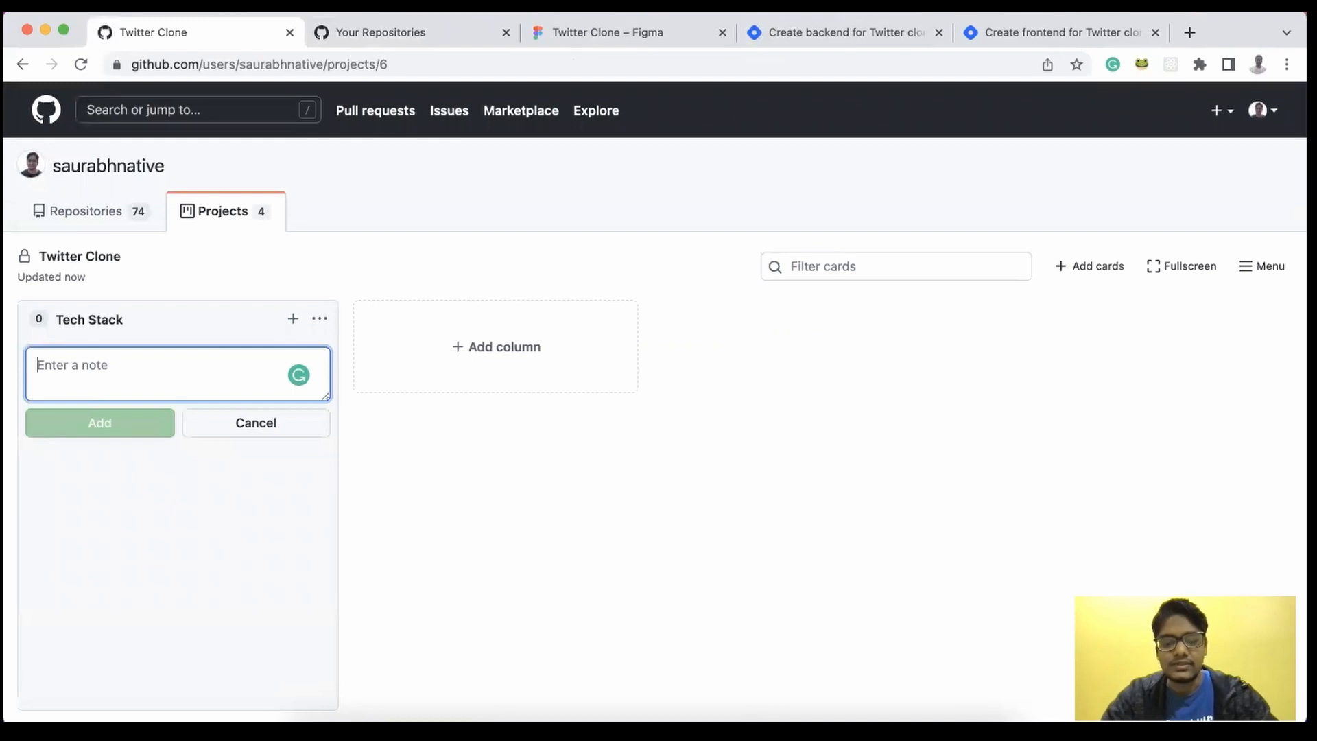
text(Frontend : React.js)
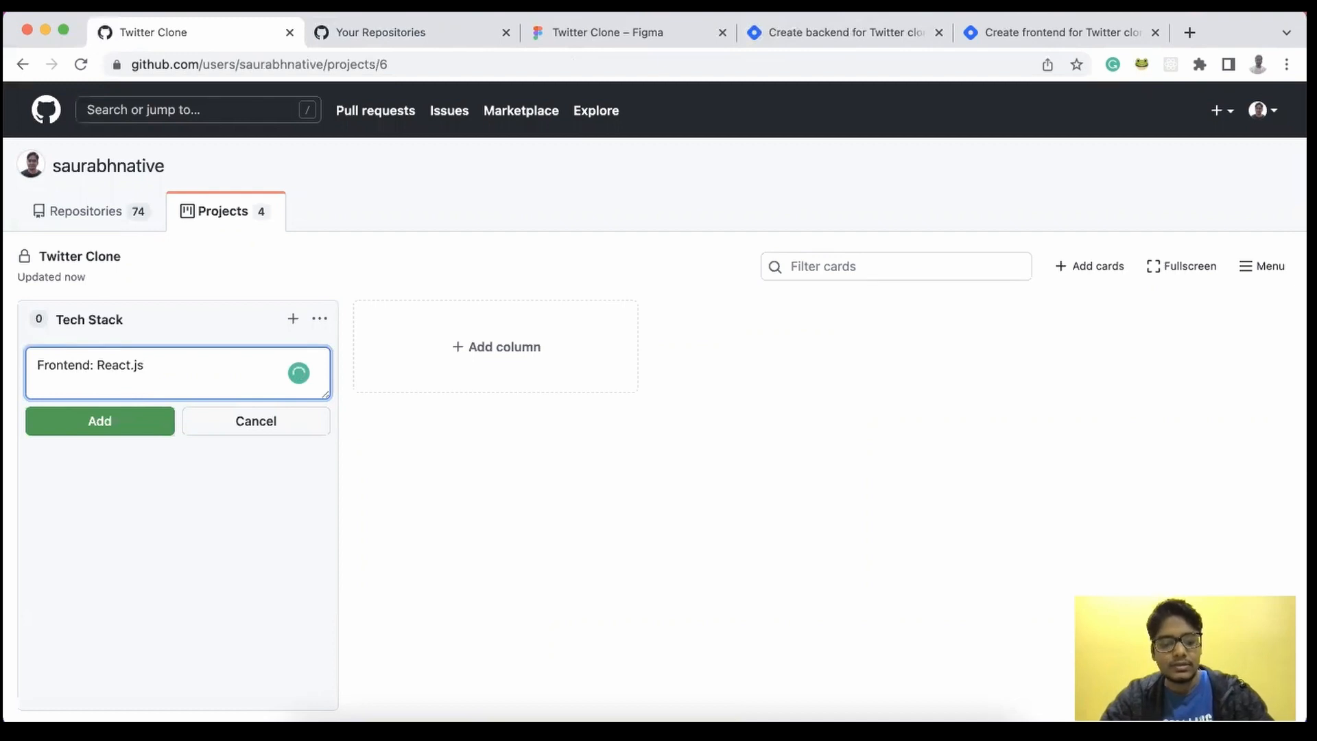
text( - )
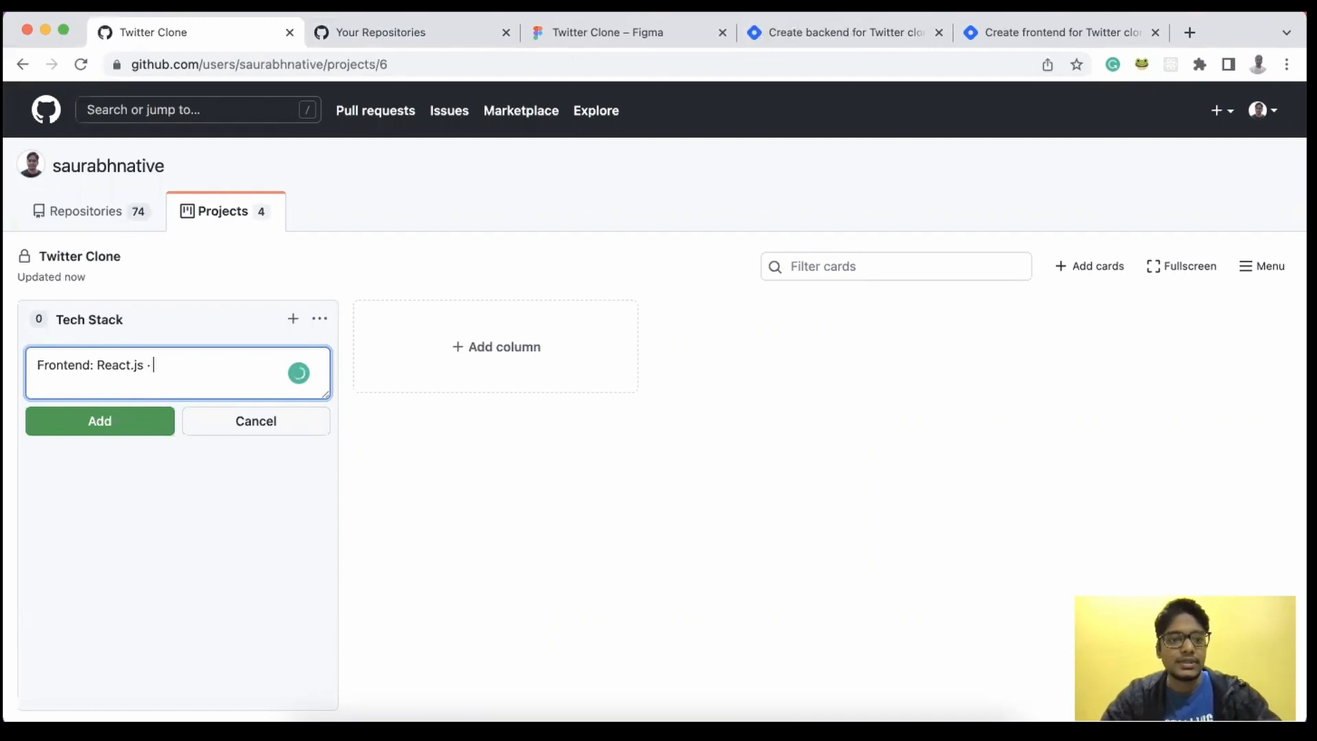
text(Tailwin)
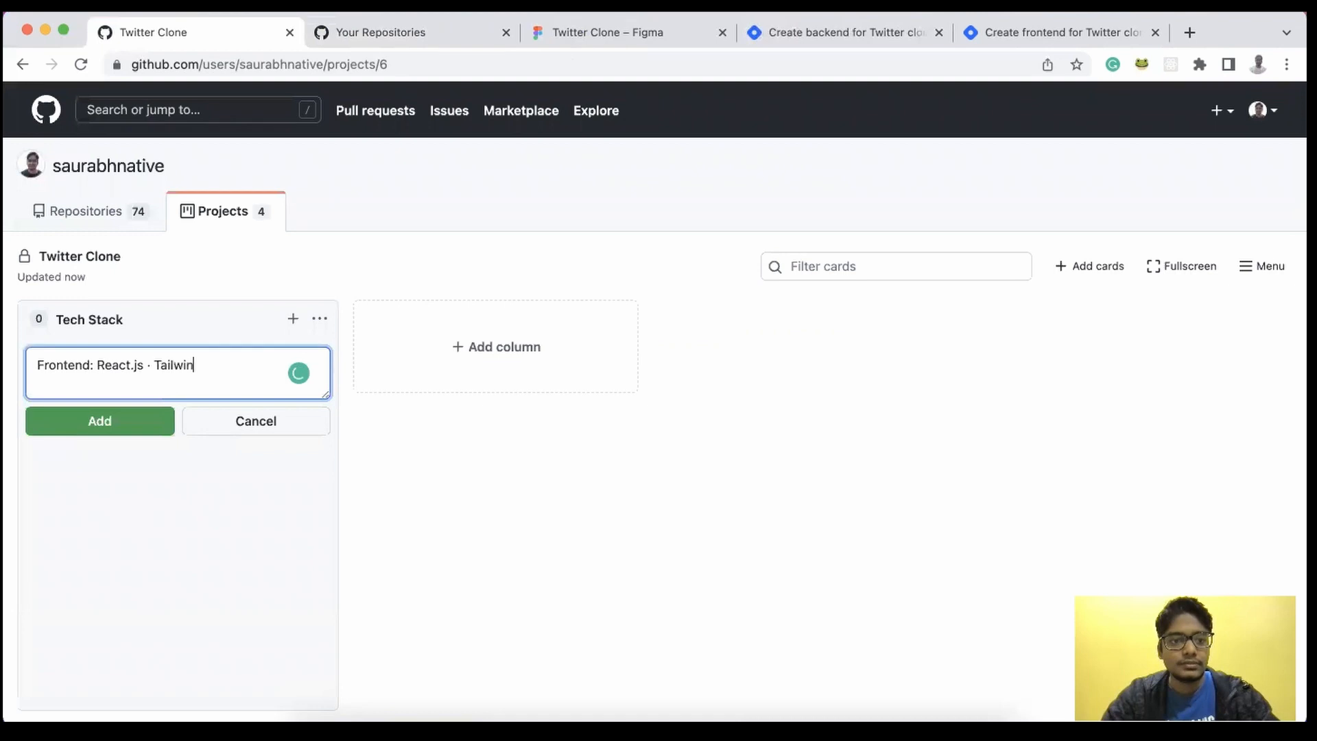
text(dCS)
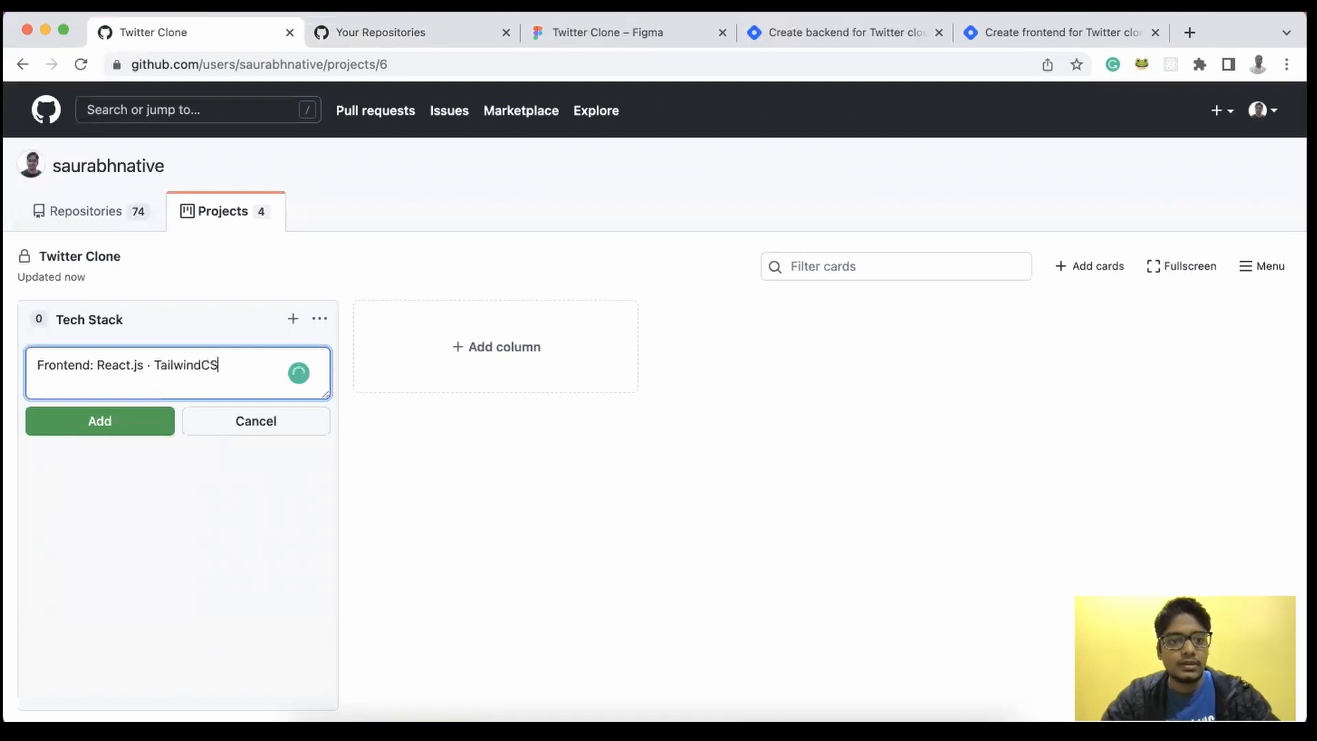
Step: Begin a second line in the note reading "Backend: Node.js(Express) ·"
text(SBacke)
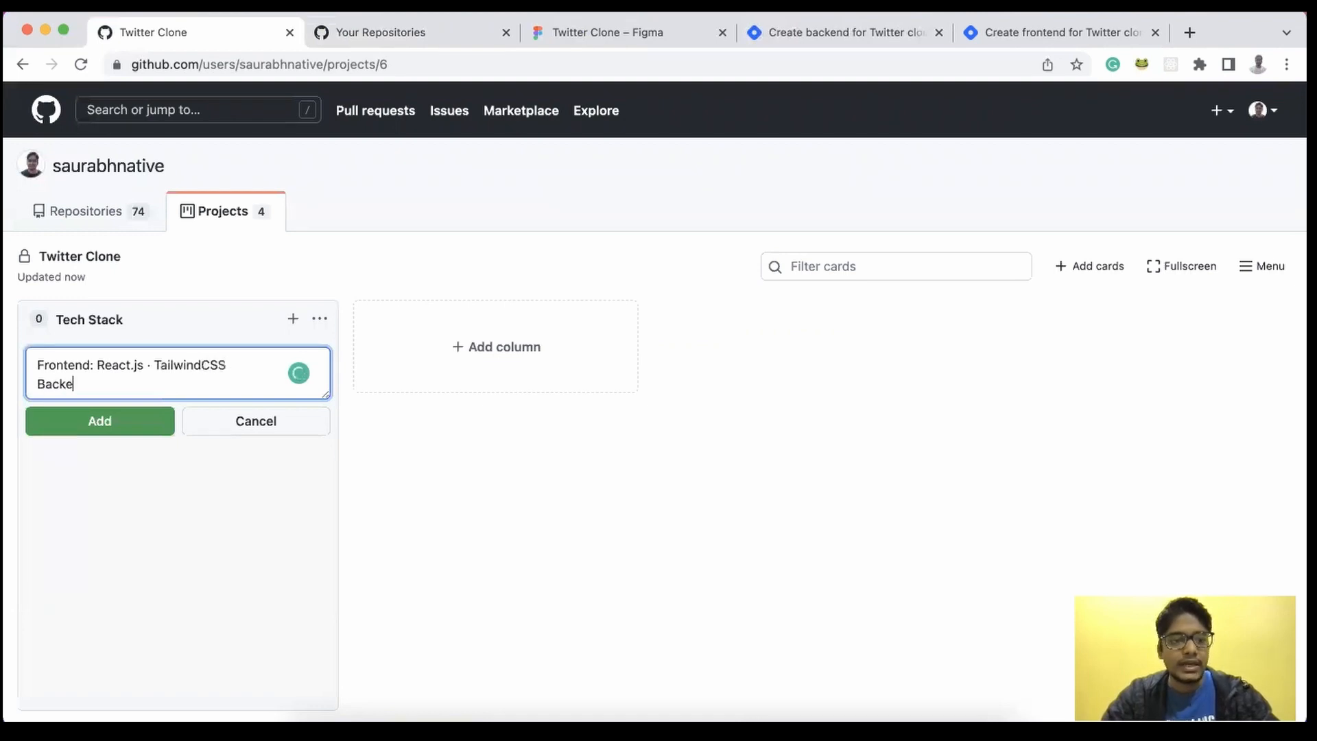
text(nd: Node)
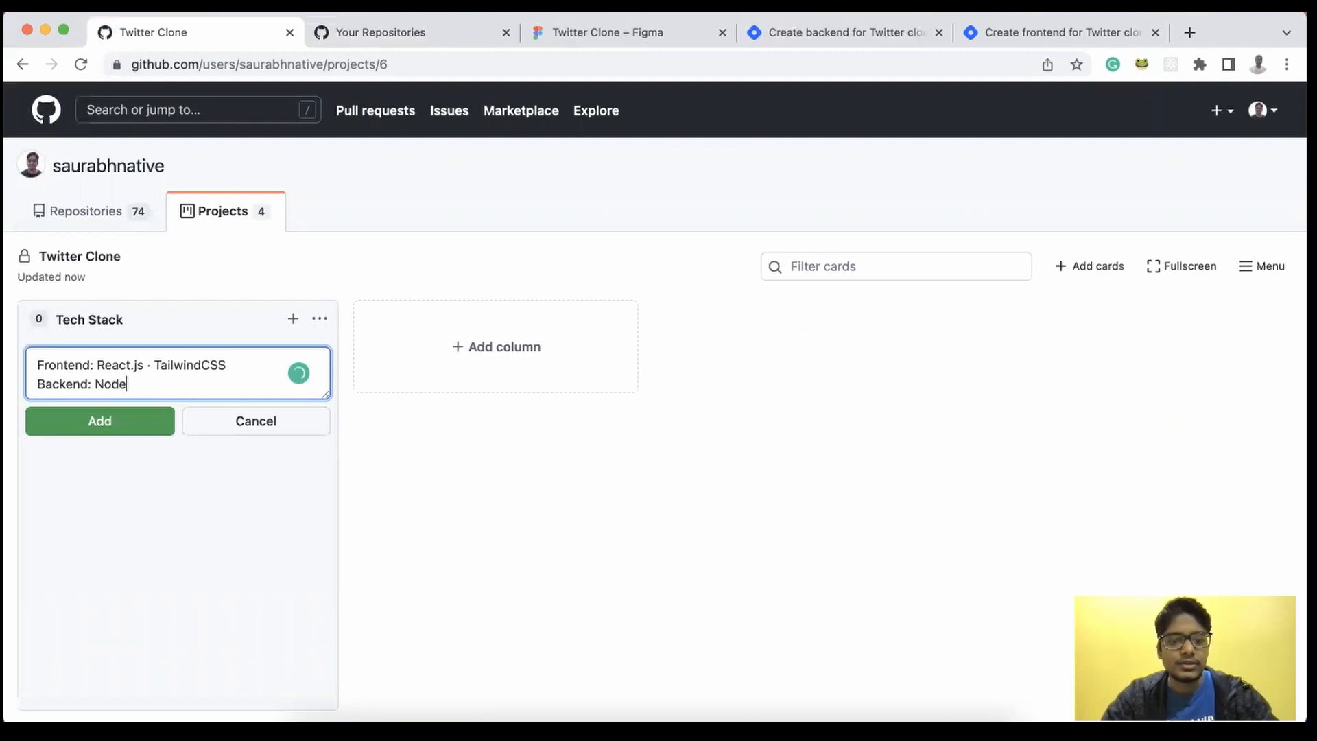
text(.js(Express) )
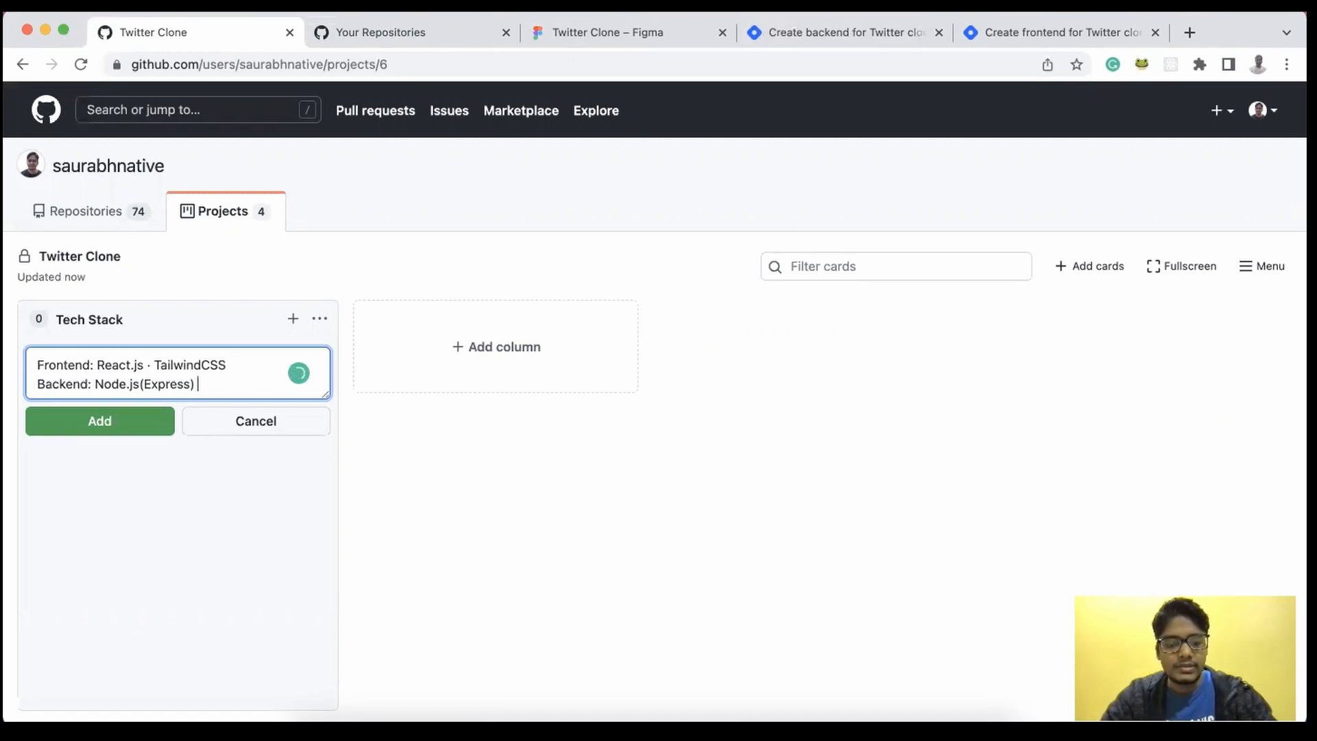
text(· Hare)
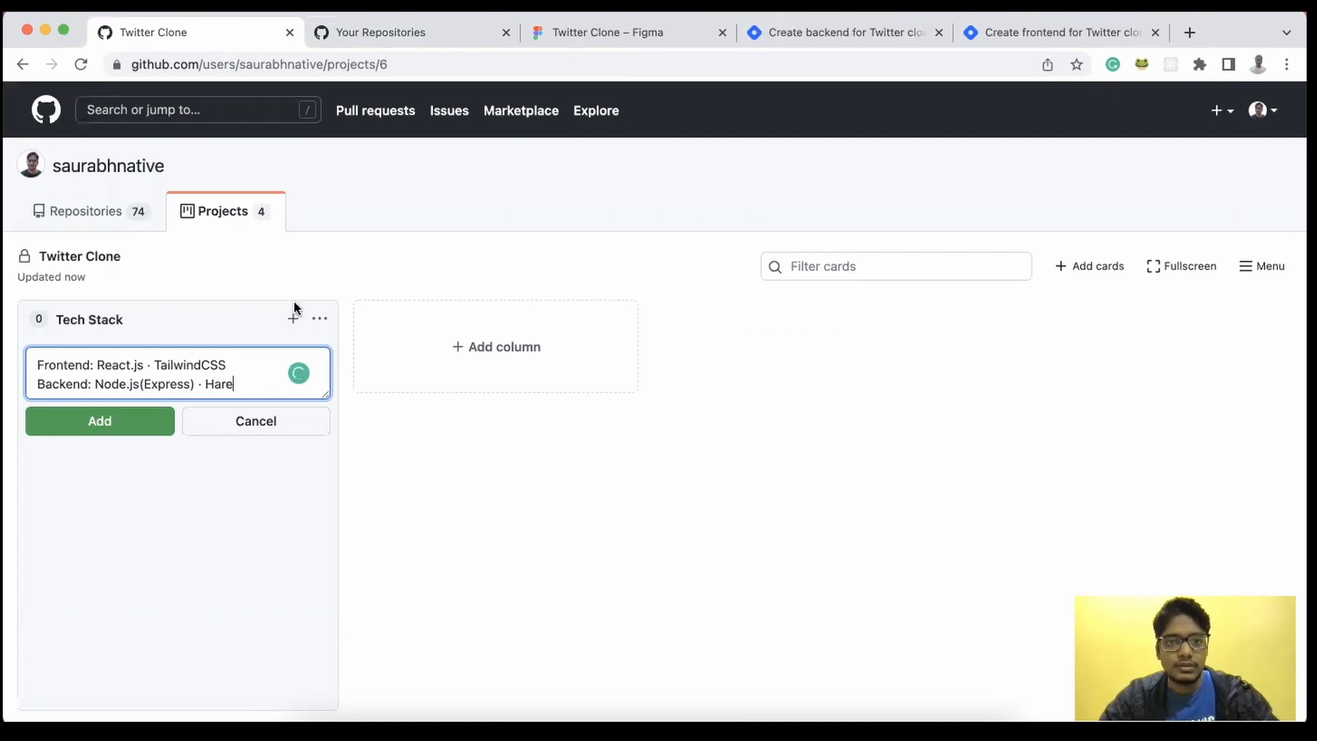
Step: Copy the database name HarperDB from the title of the backend article and use it to complete the note's Backend line
click(848, 31)
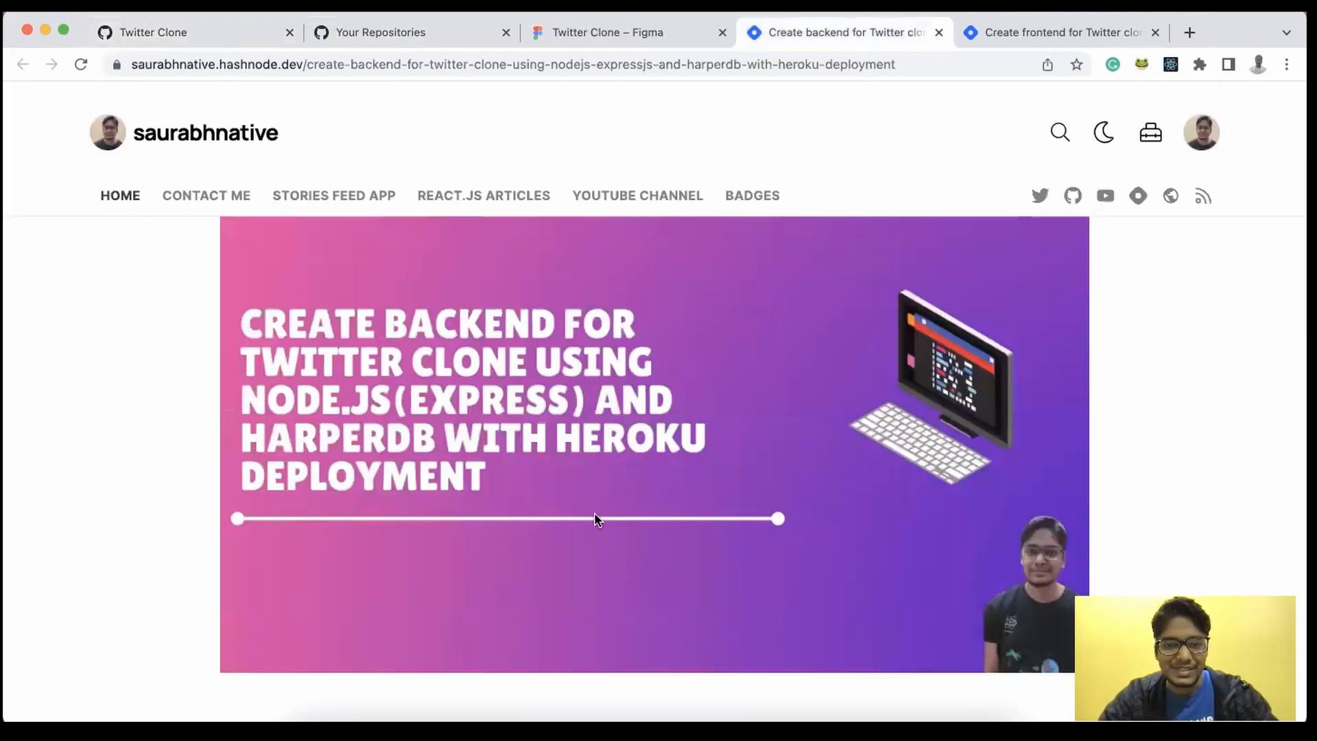
scroll(595, 514, down, 5)
scroll(595, 513, down, 2)
double_click(553, 412)
key(super+c)
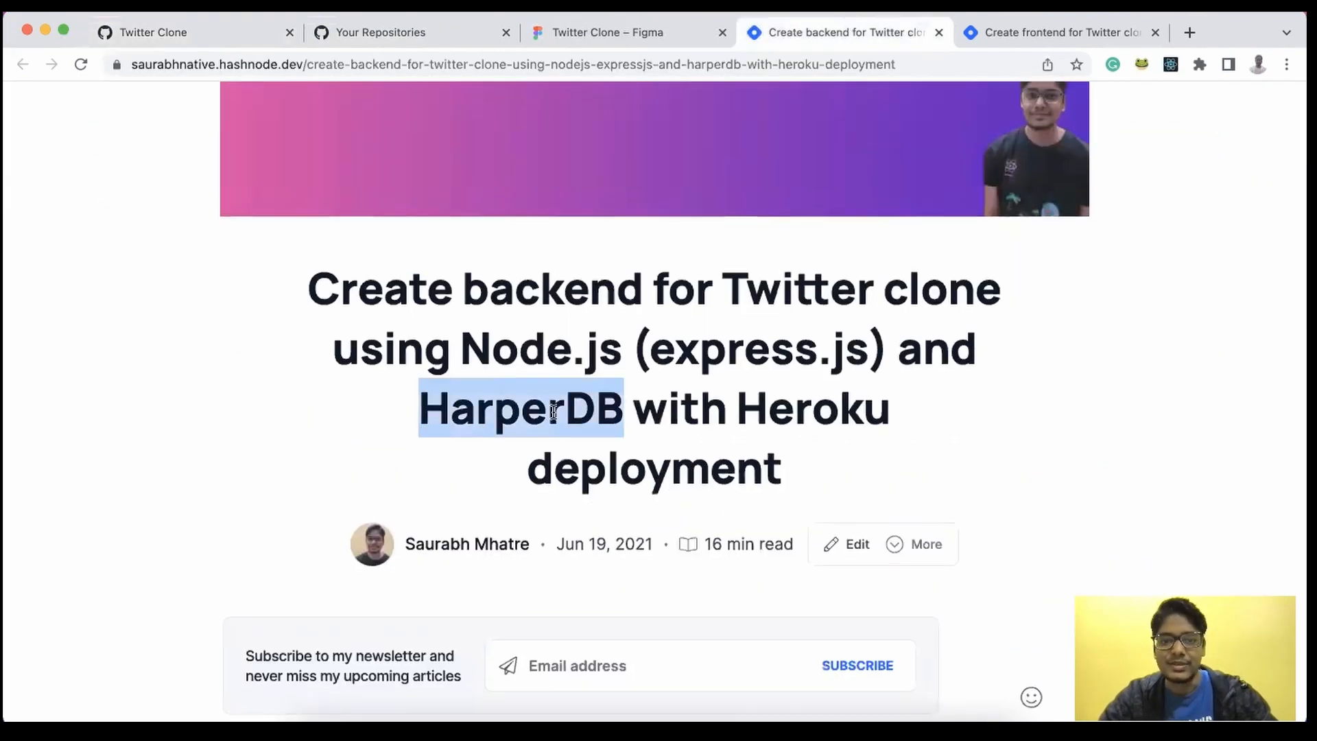
click(177, 34)
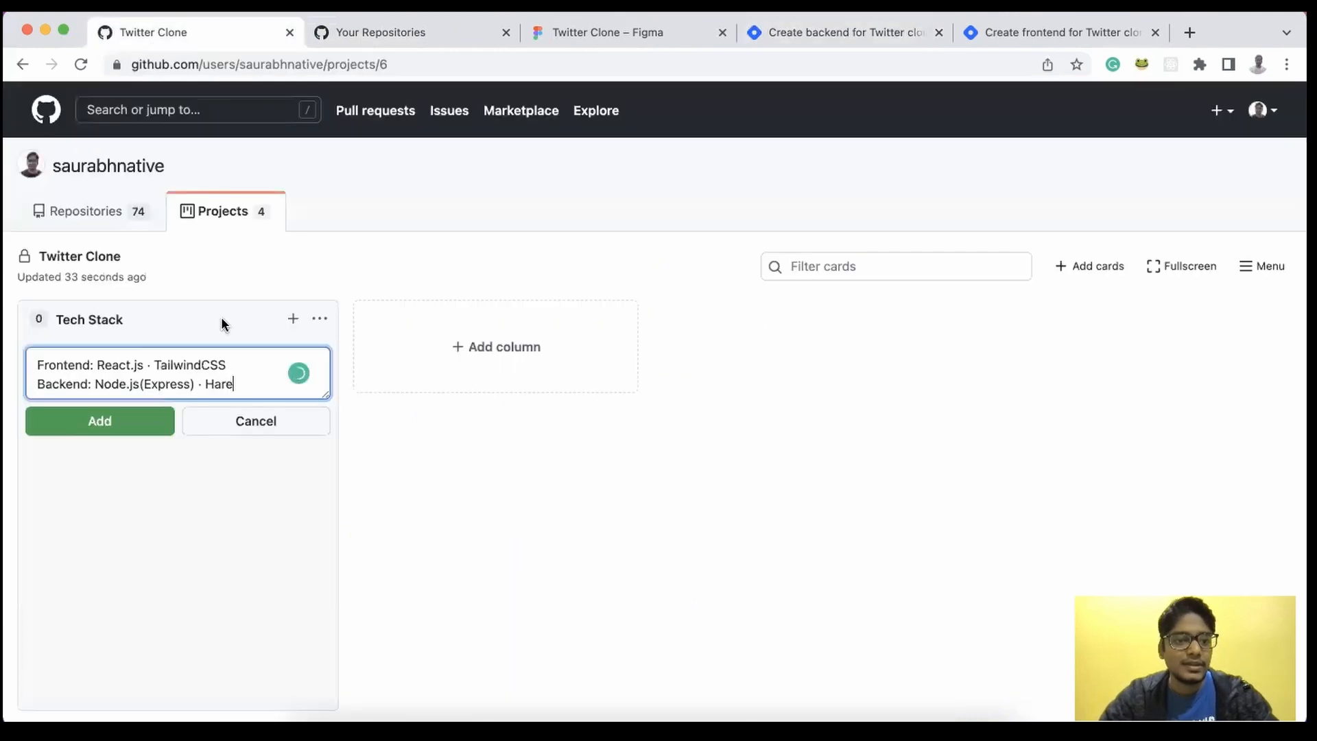
double_click(219, 385)
key(super+v)
Step: Add a third line "Deployment: Heroku" and save the note in the Tech Stack column
key(Return)
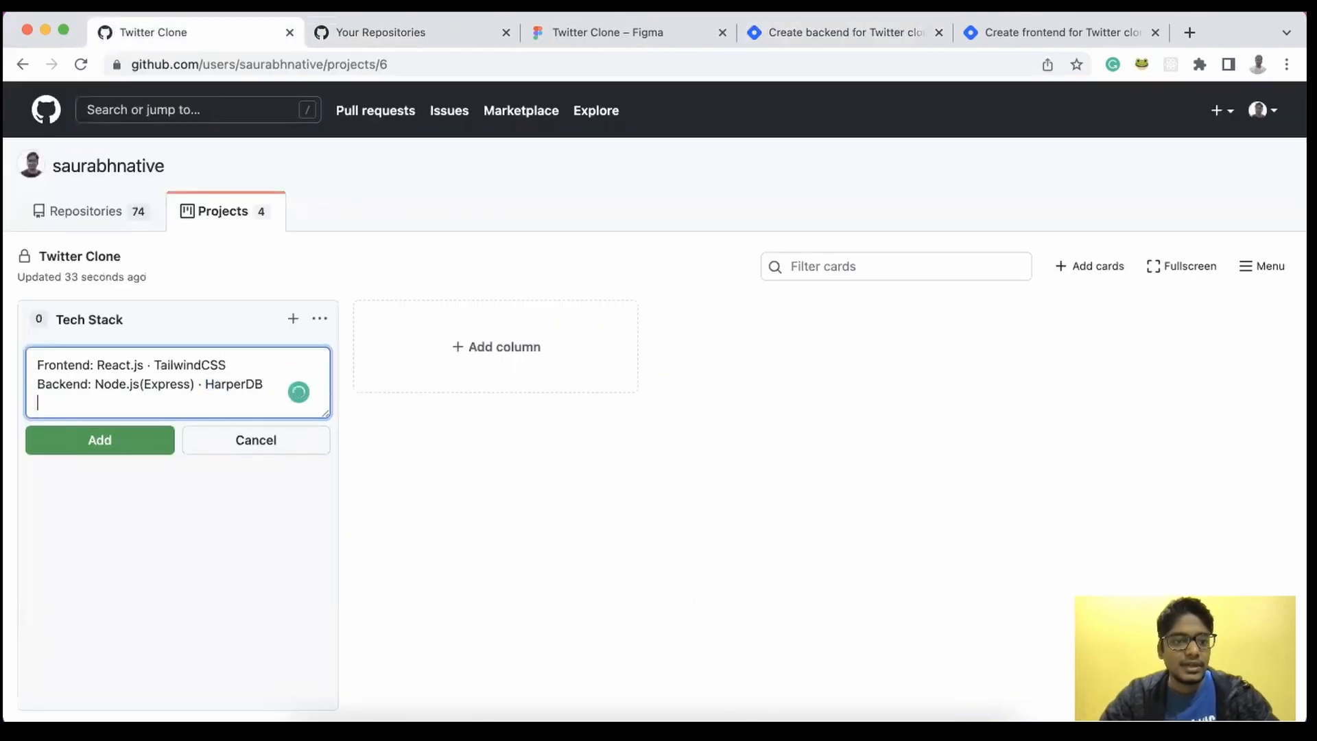
text(Deployment: H)
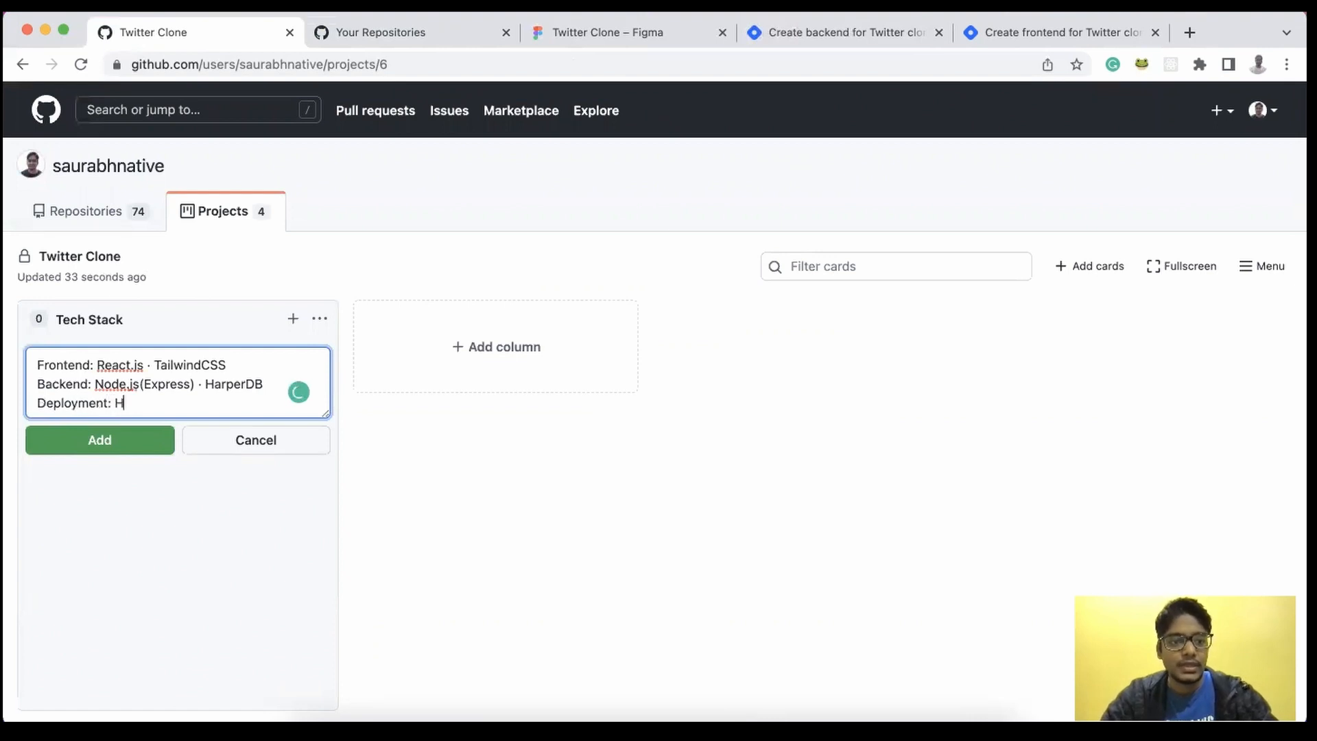
text(eroiu)
key(BackSpace)
key(BackSpace)
text(ku)
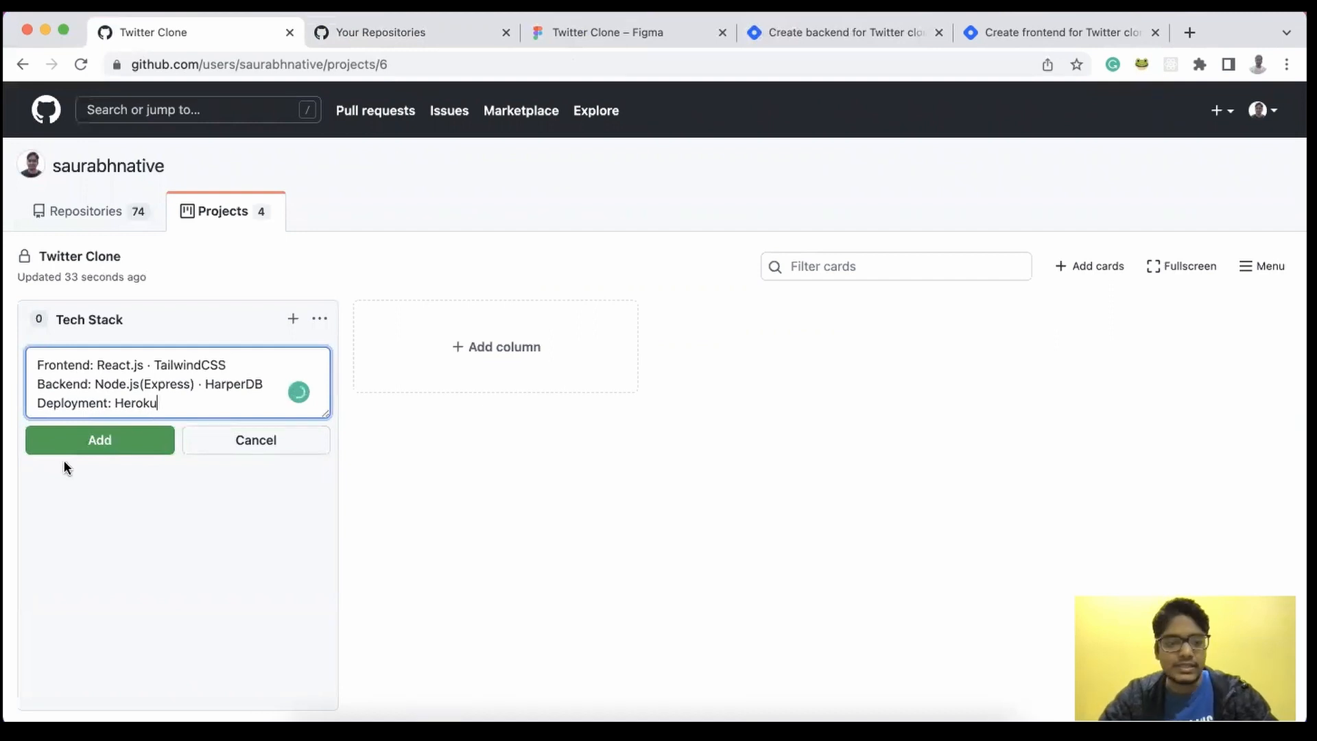
click(89, 439)
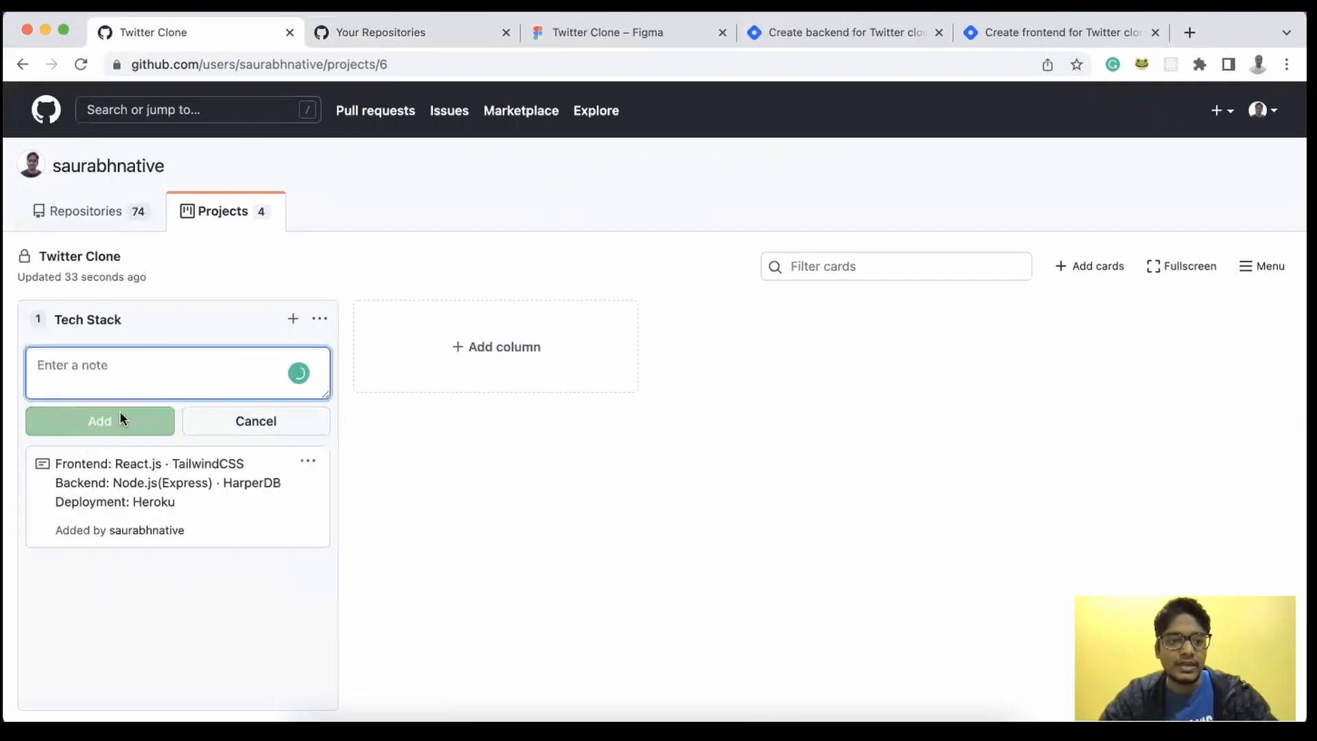
Step: Open the Tech Stack note for editing and make its Frontend label bold with Markdown double asterisks
click(308, 459)
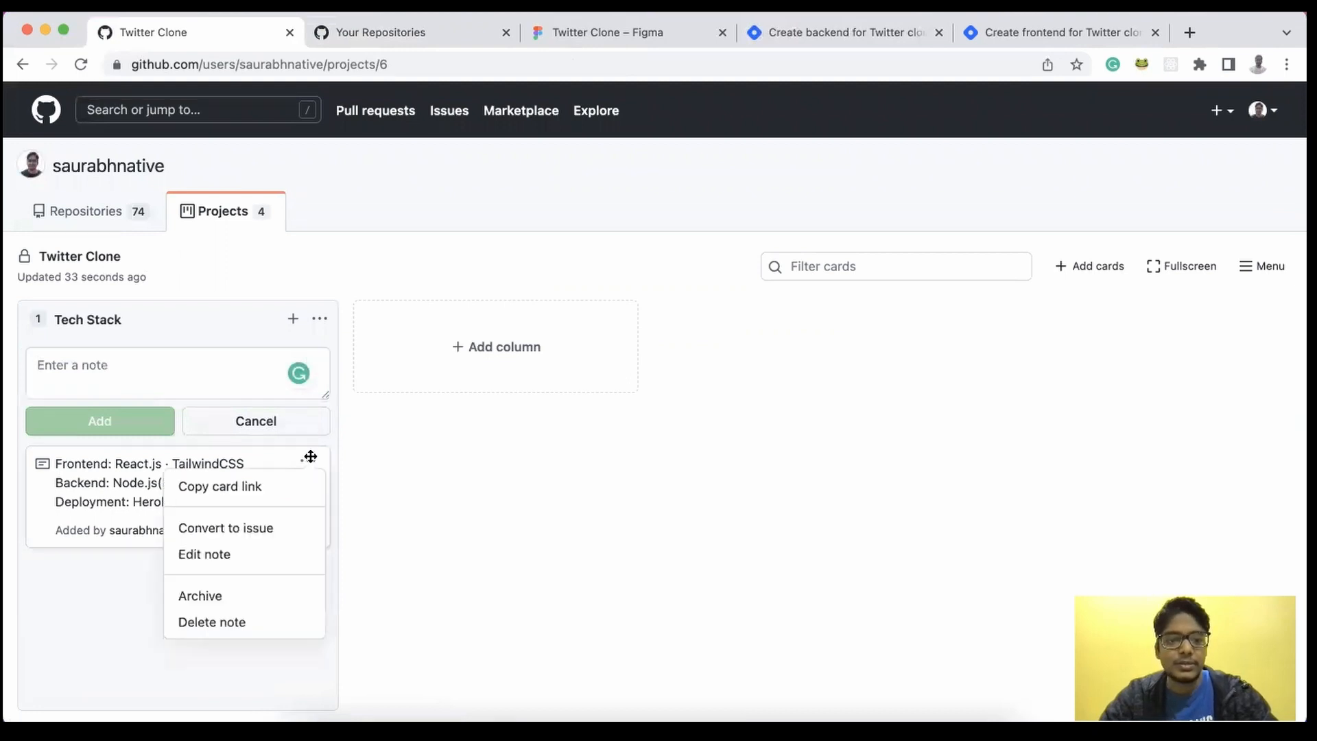
click(263, 561)
click(473, 251)
text(**)
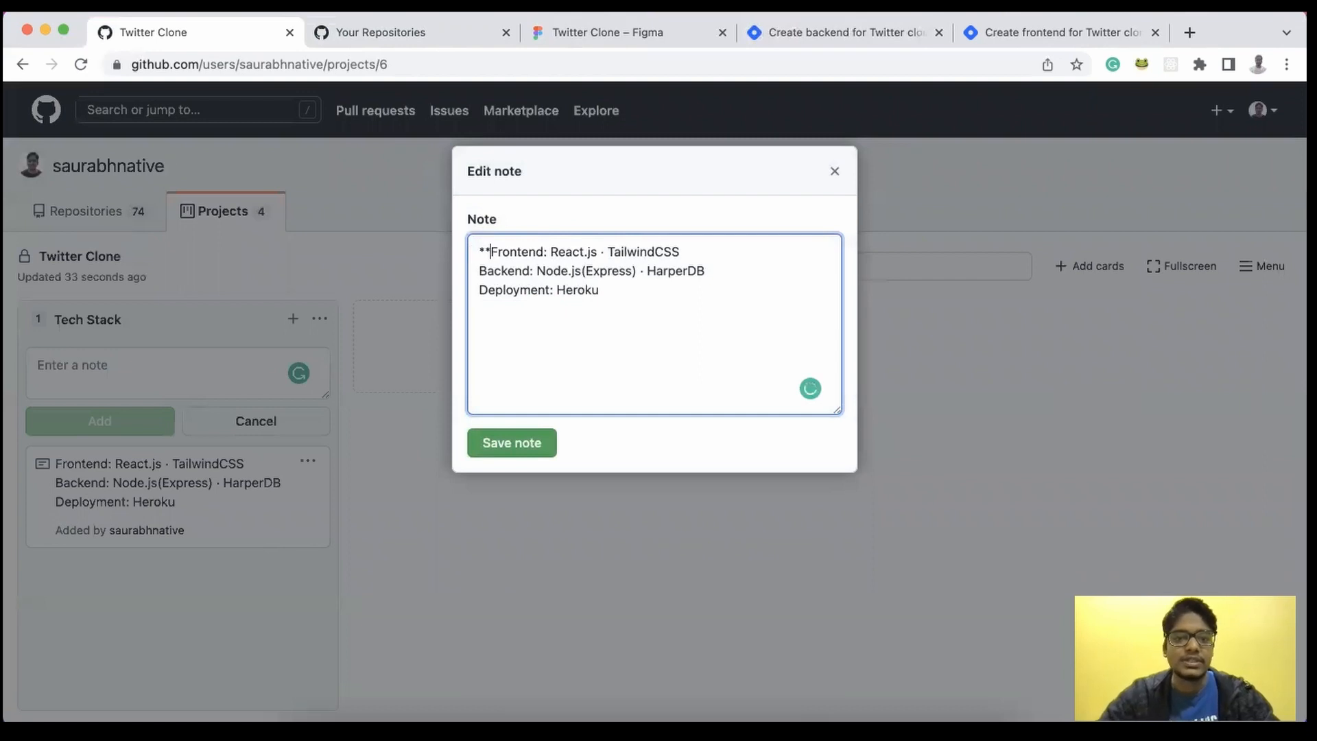
click(545, 251)
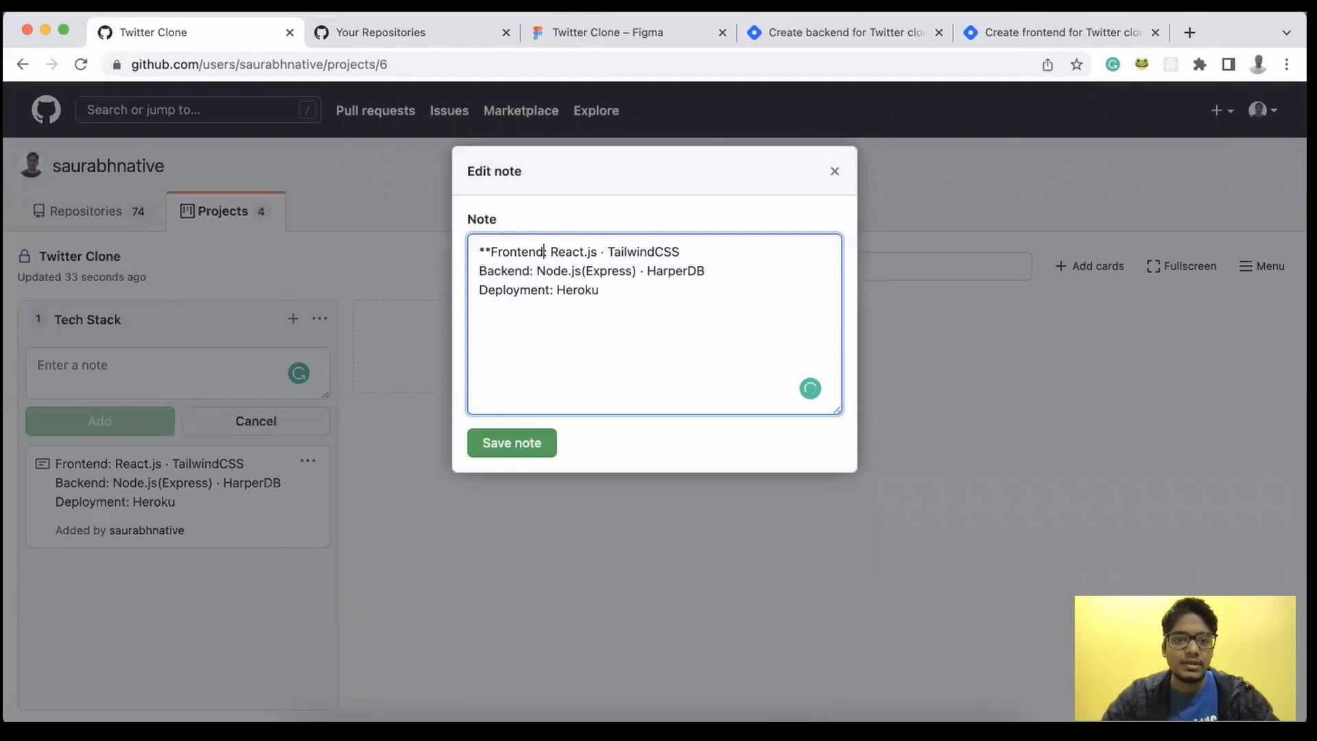
text(**)
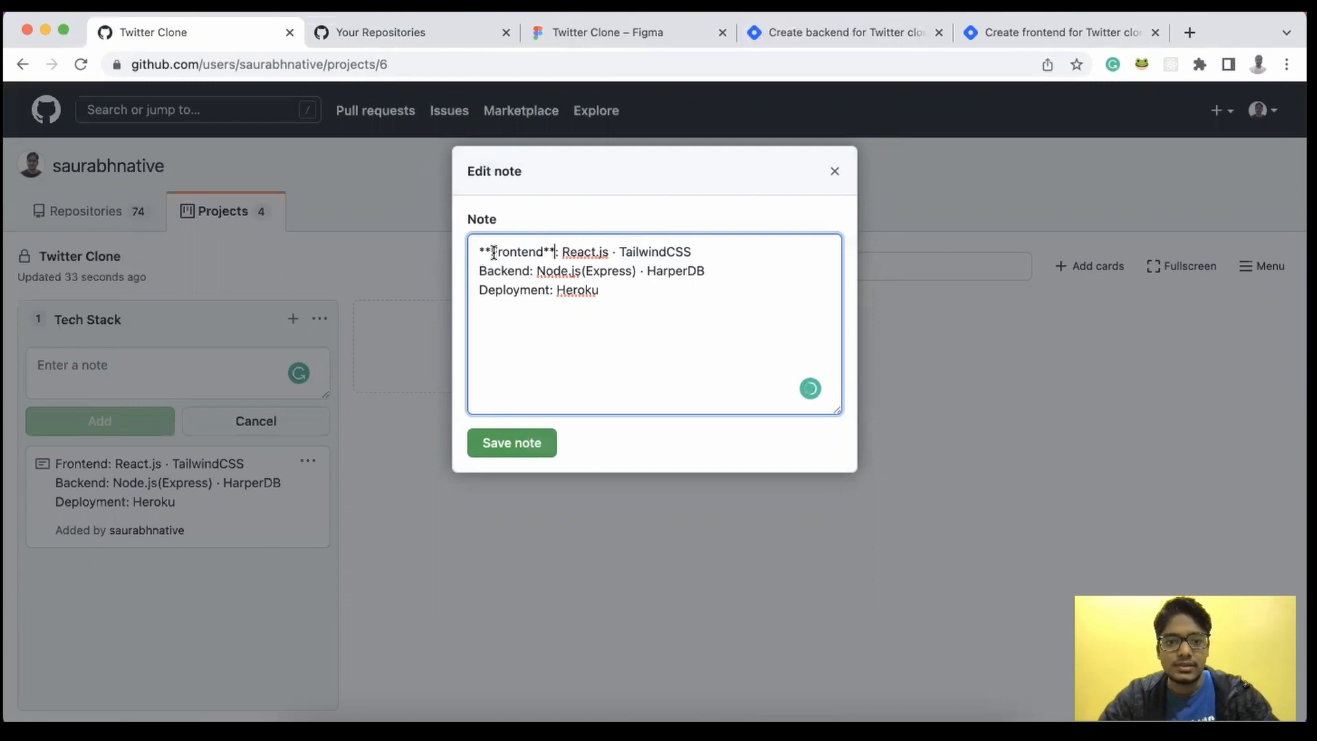
Step: Make the Backend and Deployment labels bold with double asterisks, save the note and dismiss the empty new-note form
click(479, 271)
text(**)
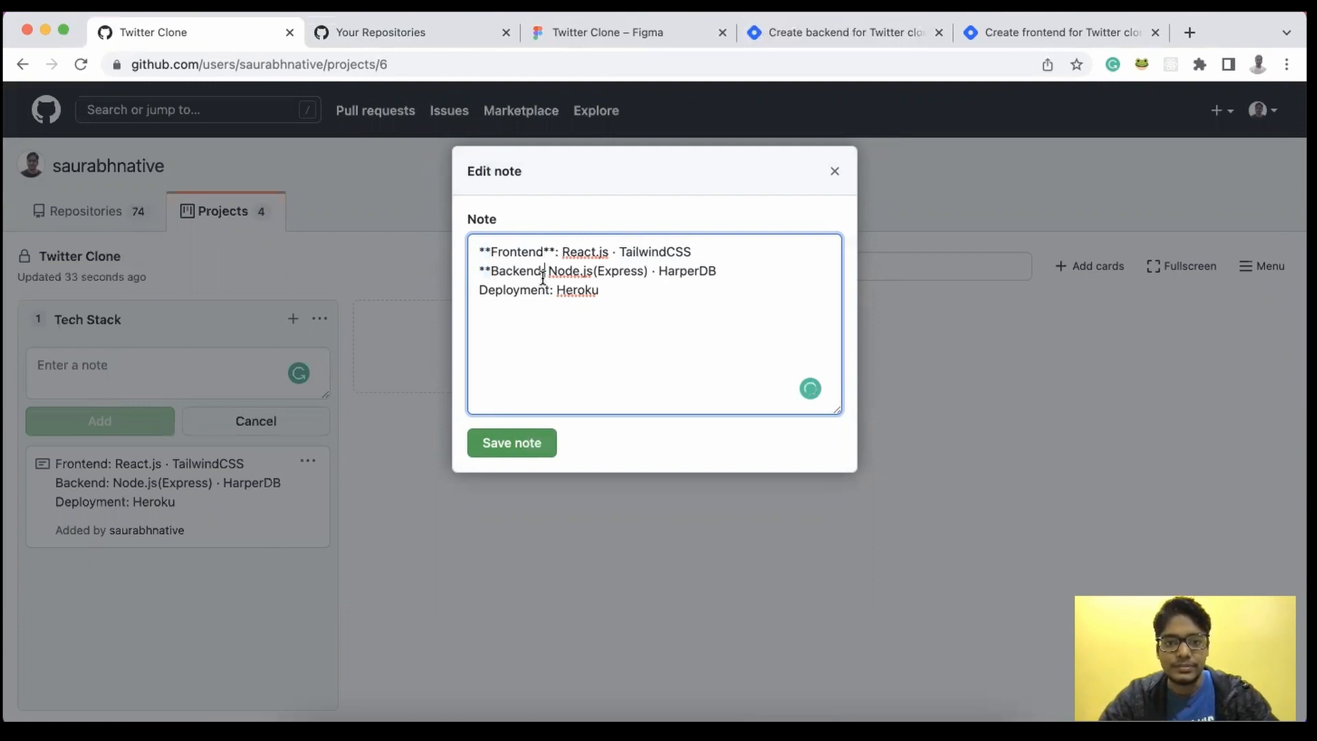
text(**)
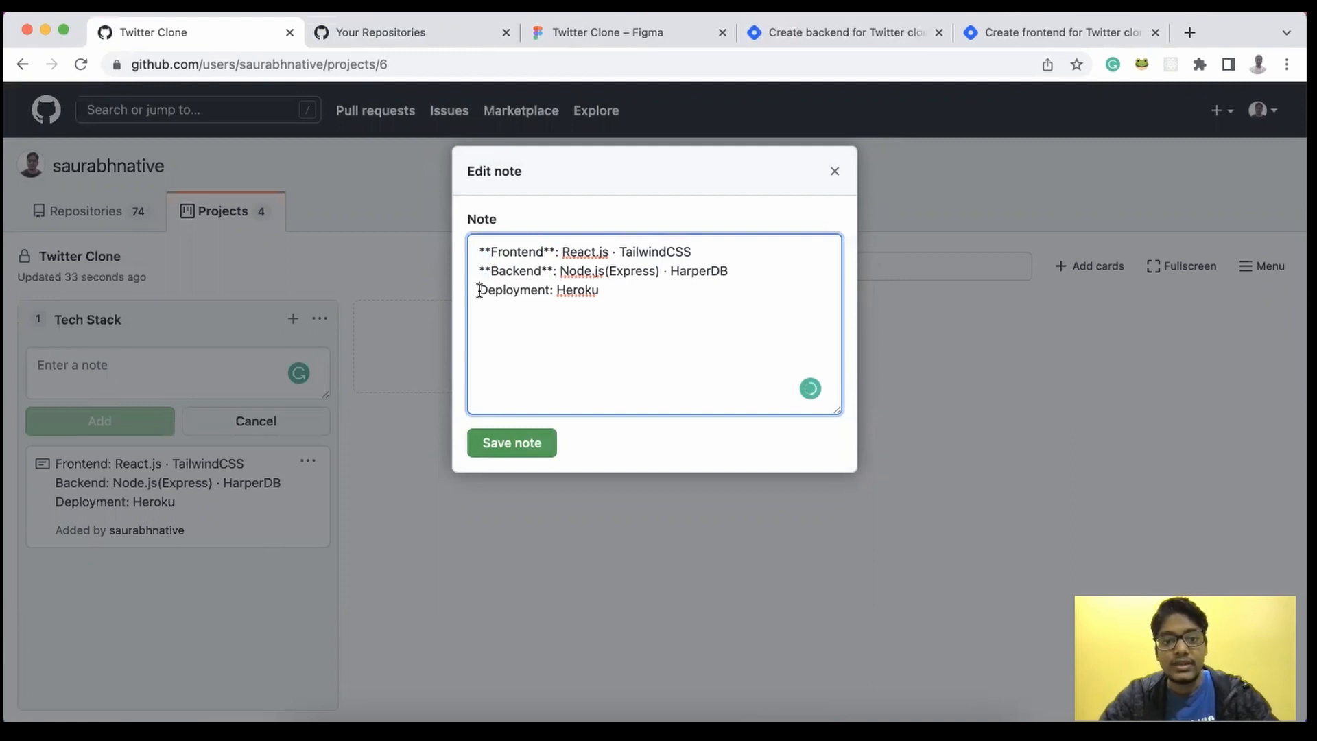
click(479, 290)
text(**)
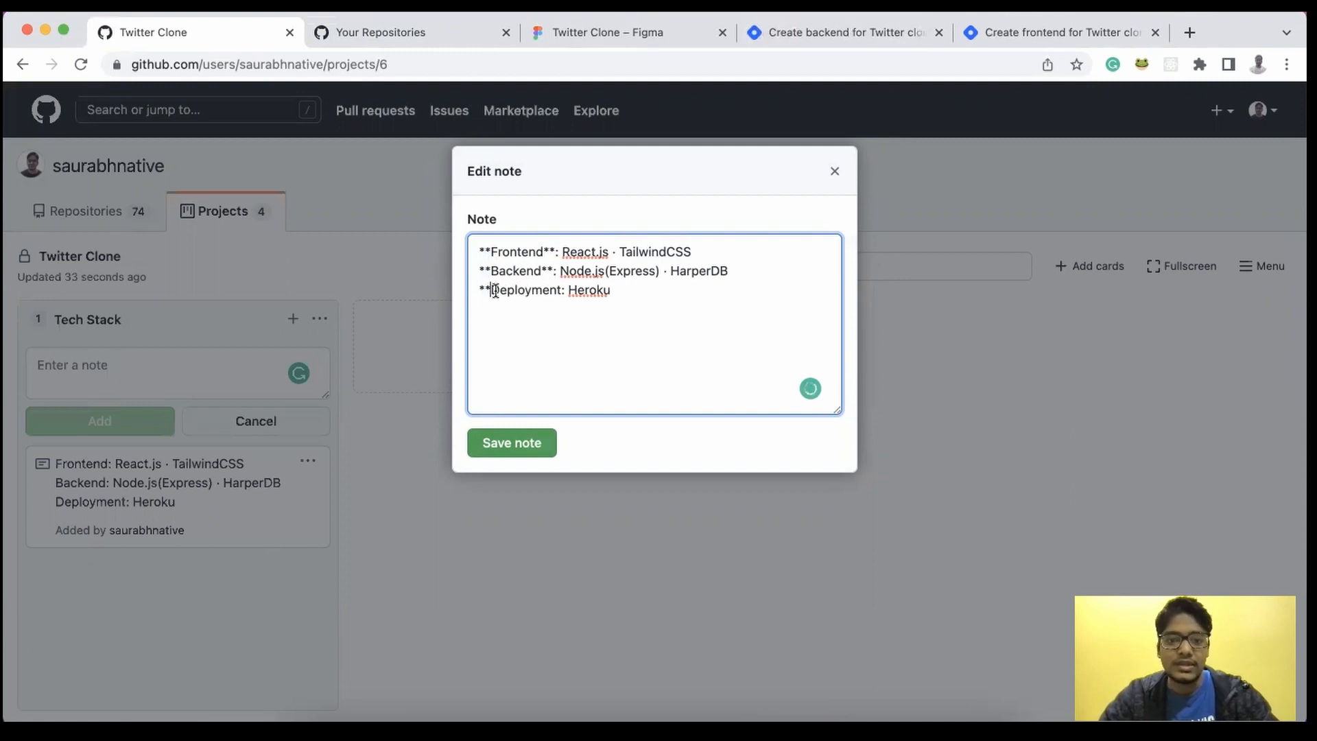
click(562, 290)
text(**)
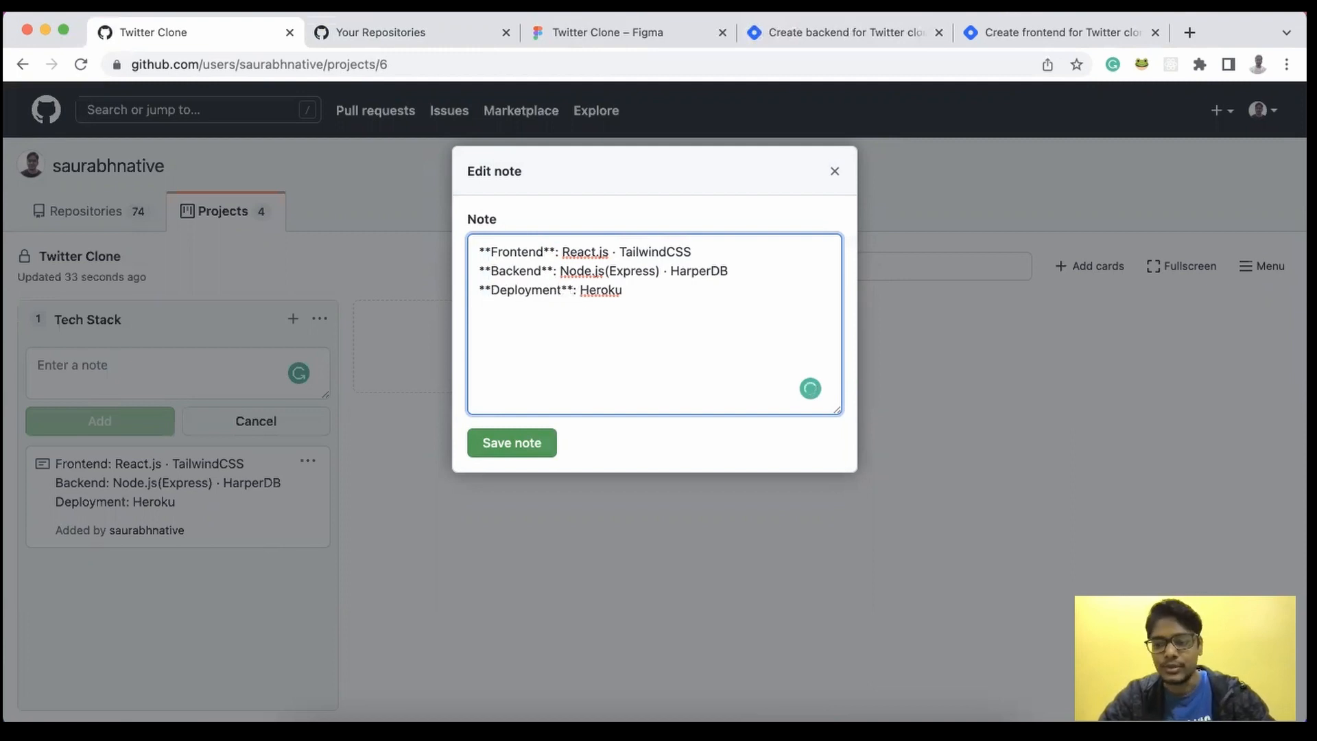
click(525, 446)
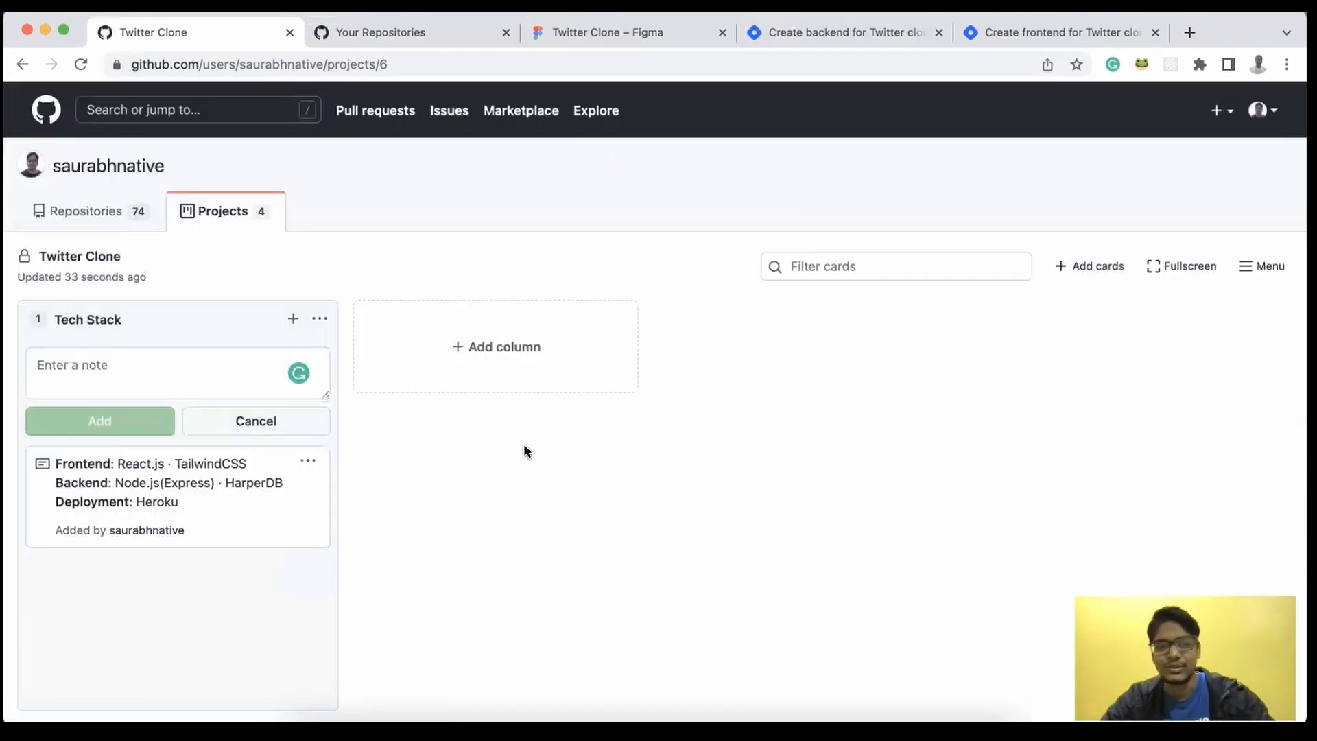
click(306, 425)
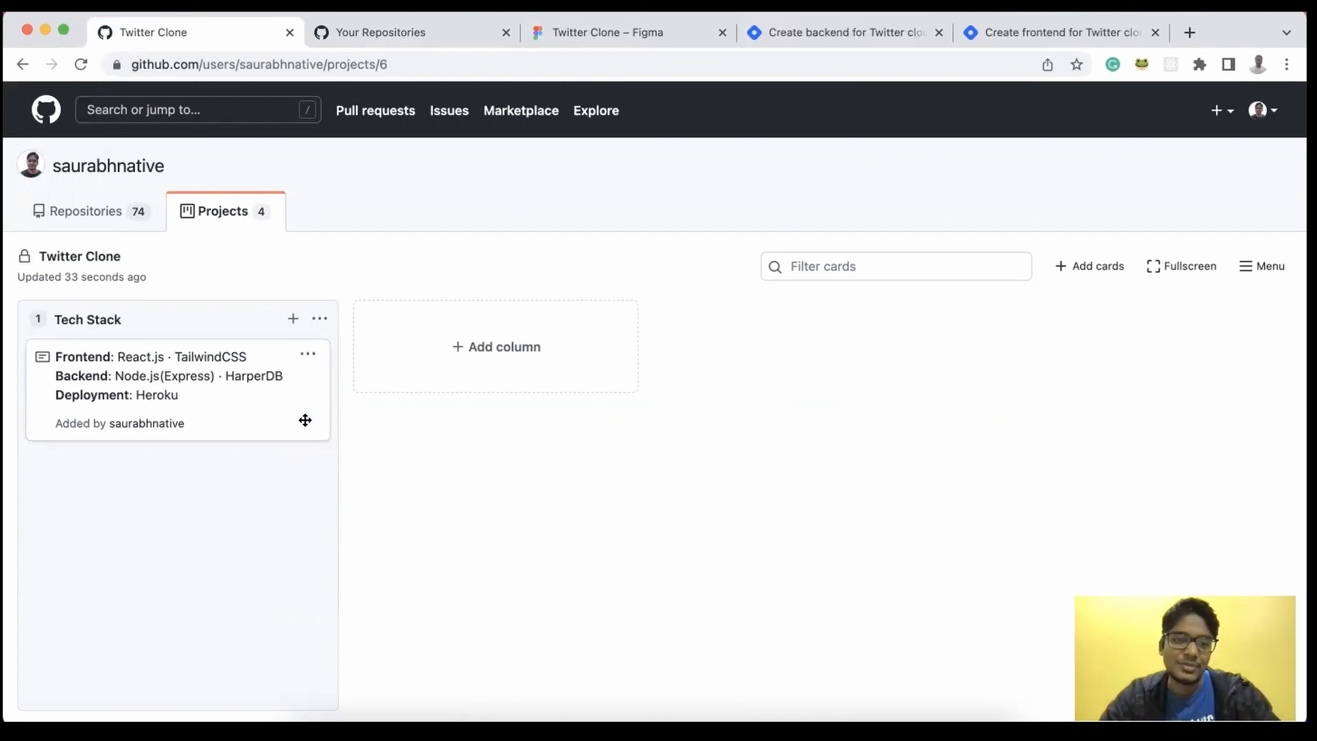
Step: Add a second column named "Resources" to the Twitter Clone board
click(479, 362)
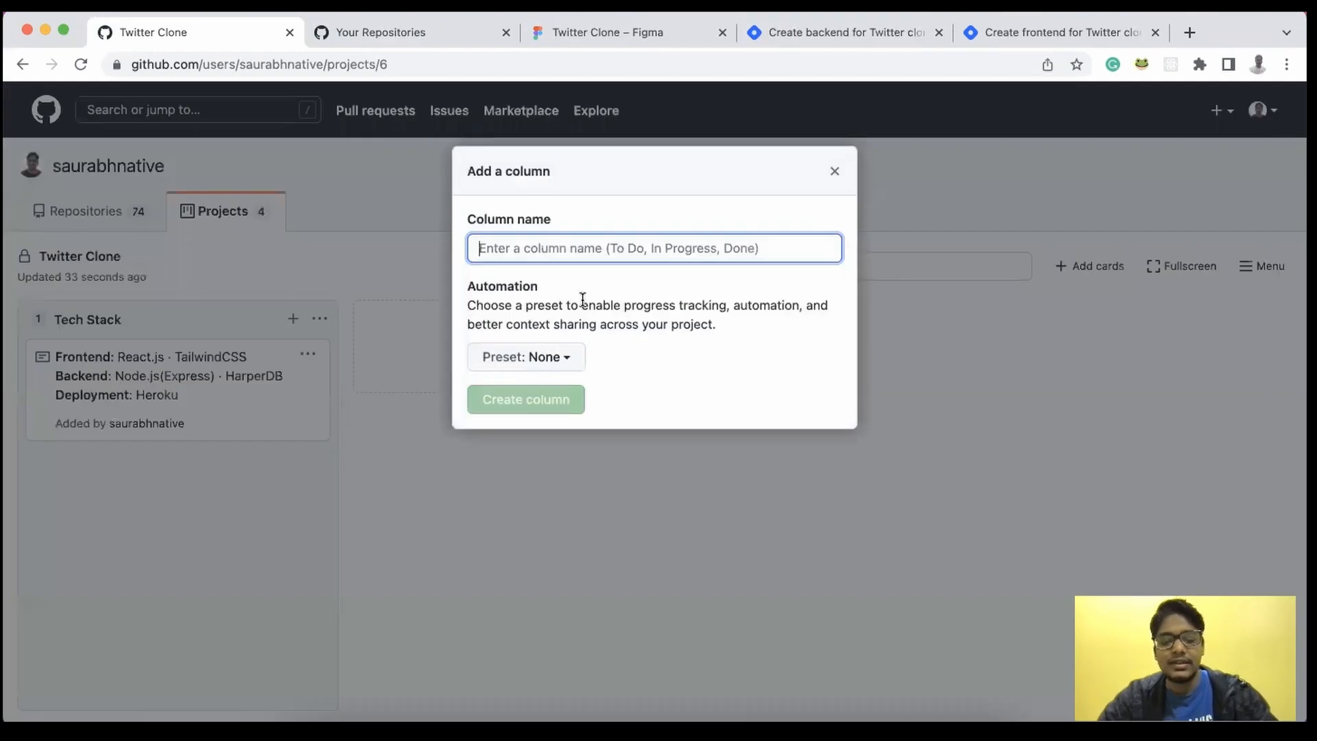
text(Resources)
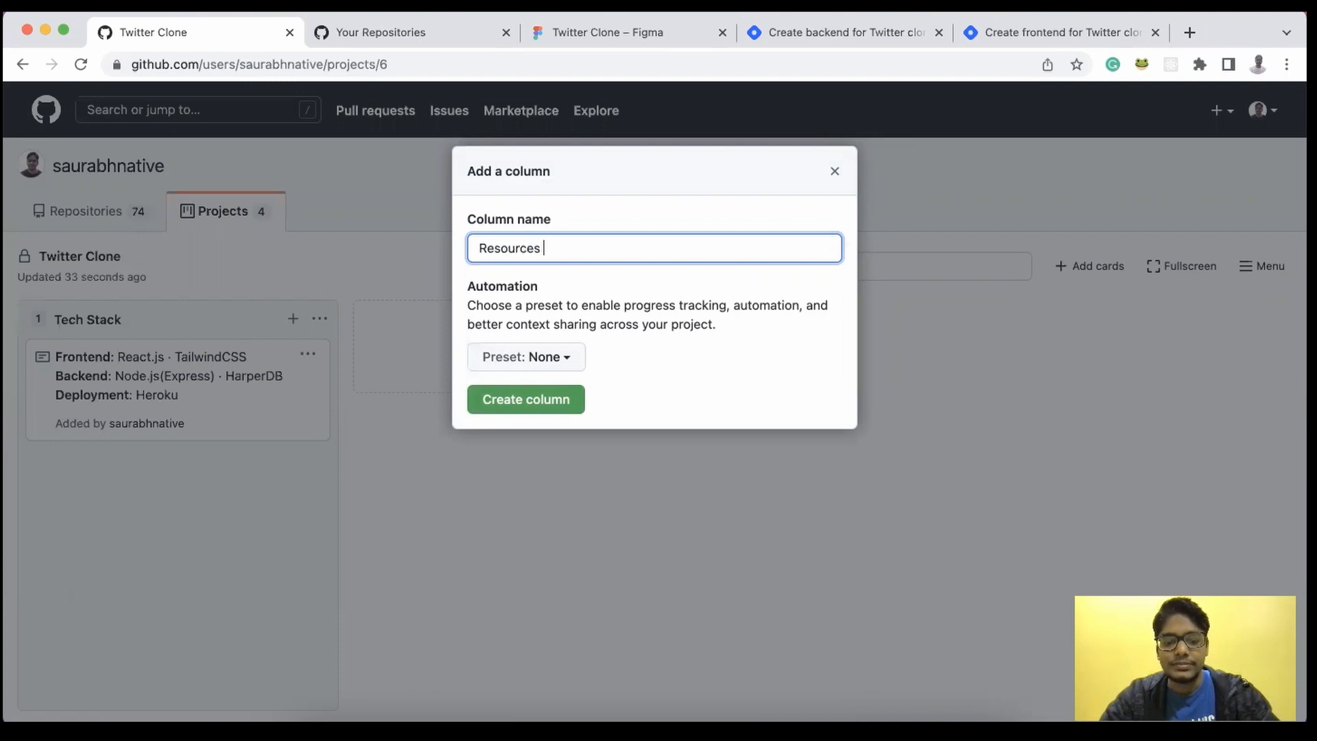
click(557, 405)
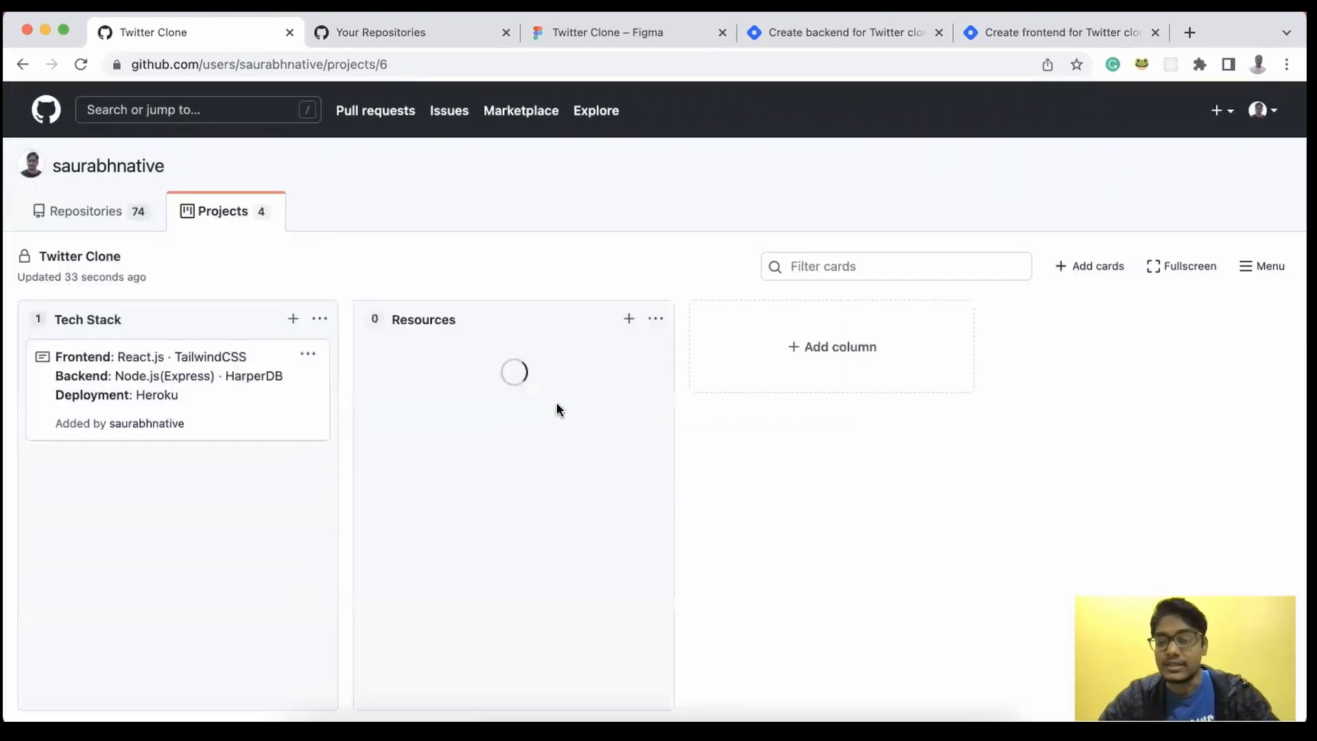
Step: Start a new note in the Resources column with the text "Figma Design:-"
click(626, 321)
text(Fignam)
key(BackSpace)
key(BackSpace)
key(BackSpace)
text(ma Design URL)
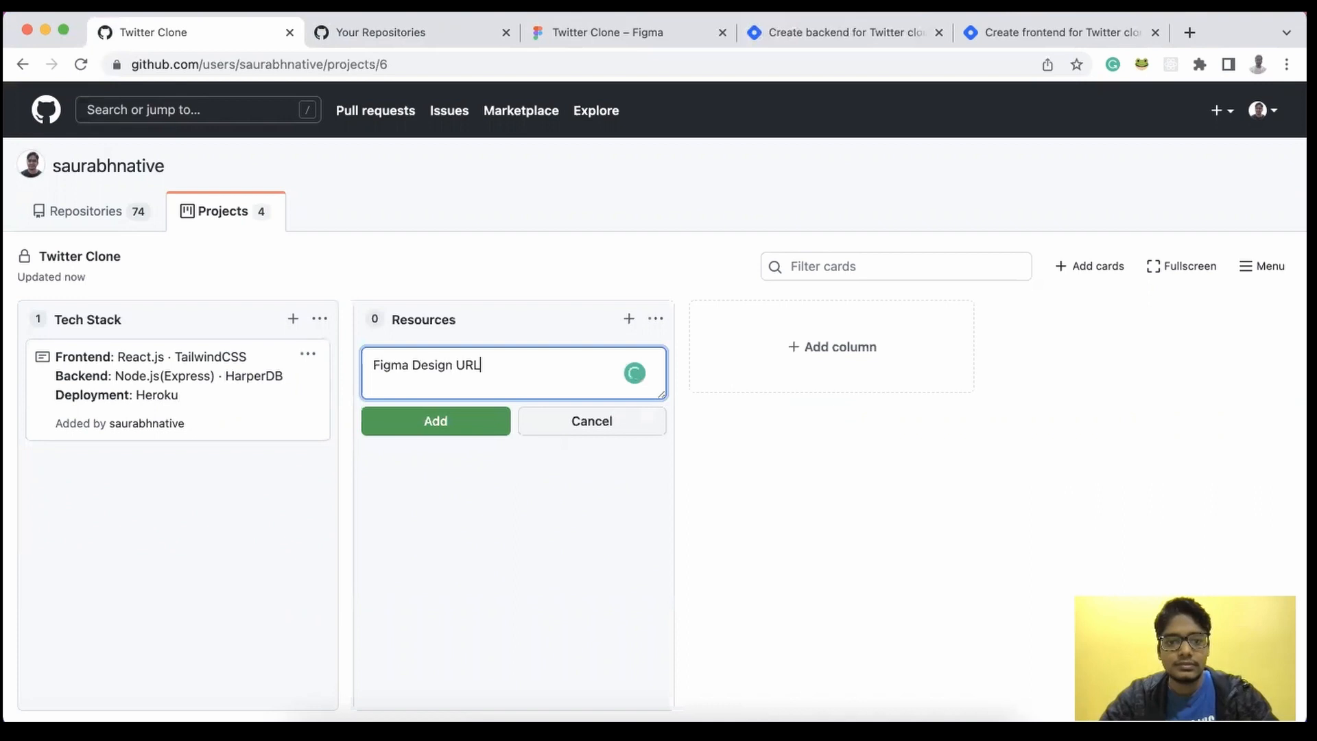
key(BackSpace)
key(BackSpace)
key(BackSpace)
text(:-)
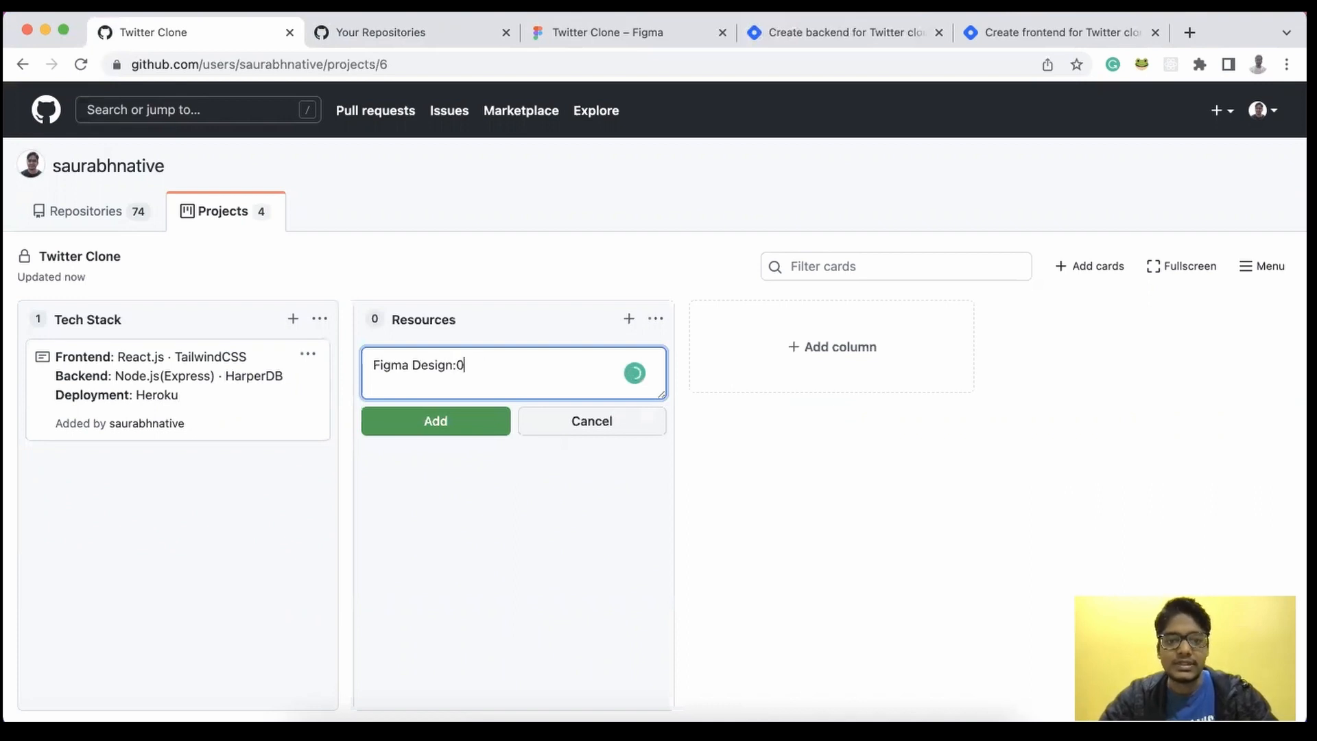
Step: Copy the share link of the Twitter Clone Figma file, paste it after "Figma Design:-" and add the note to Resources
click(579, 39)
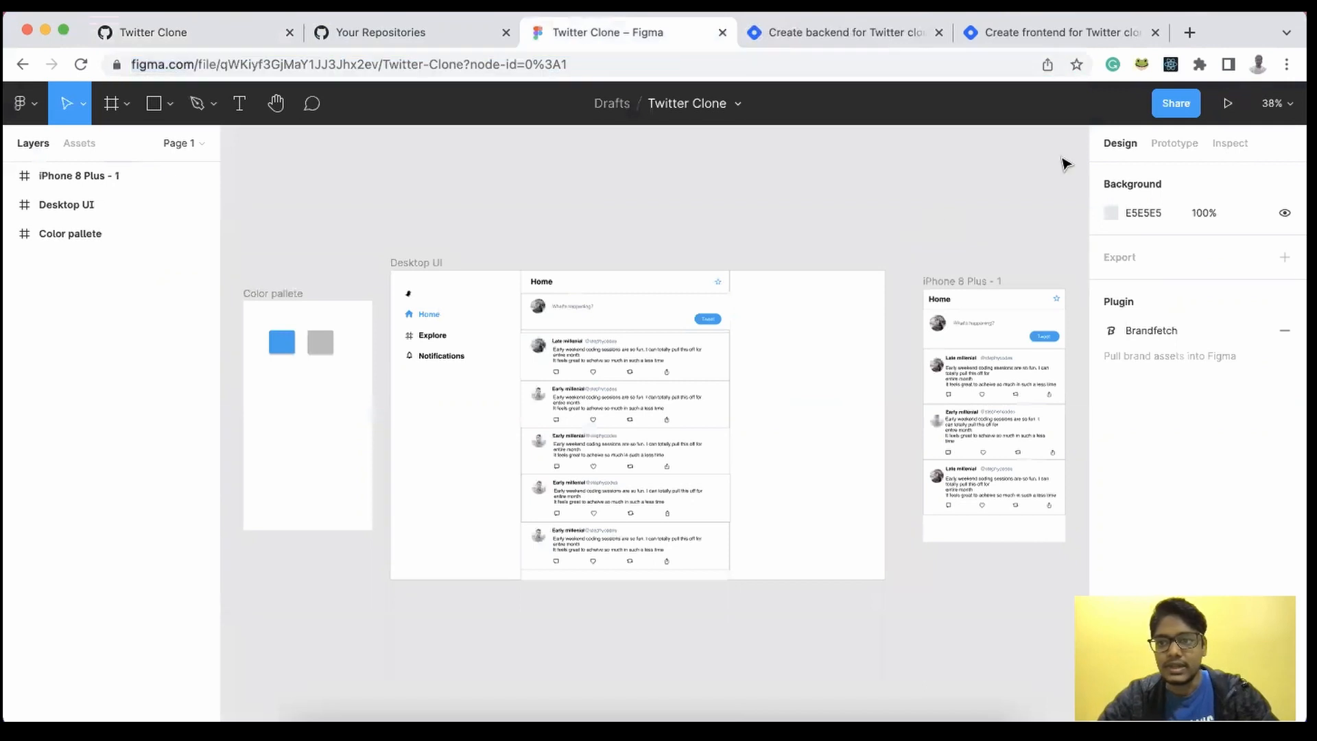
click(1174, 106)
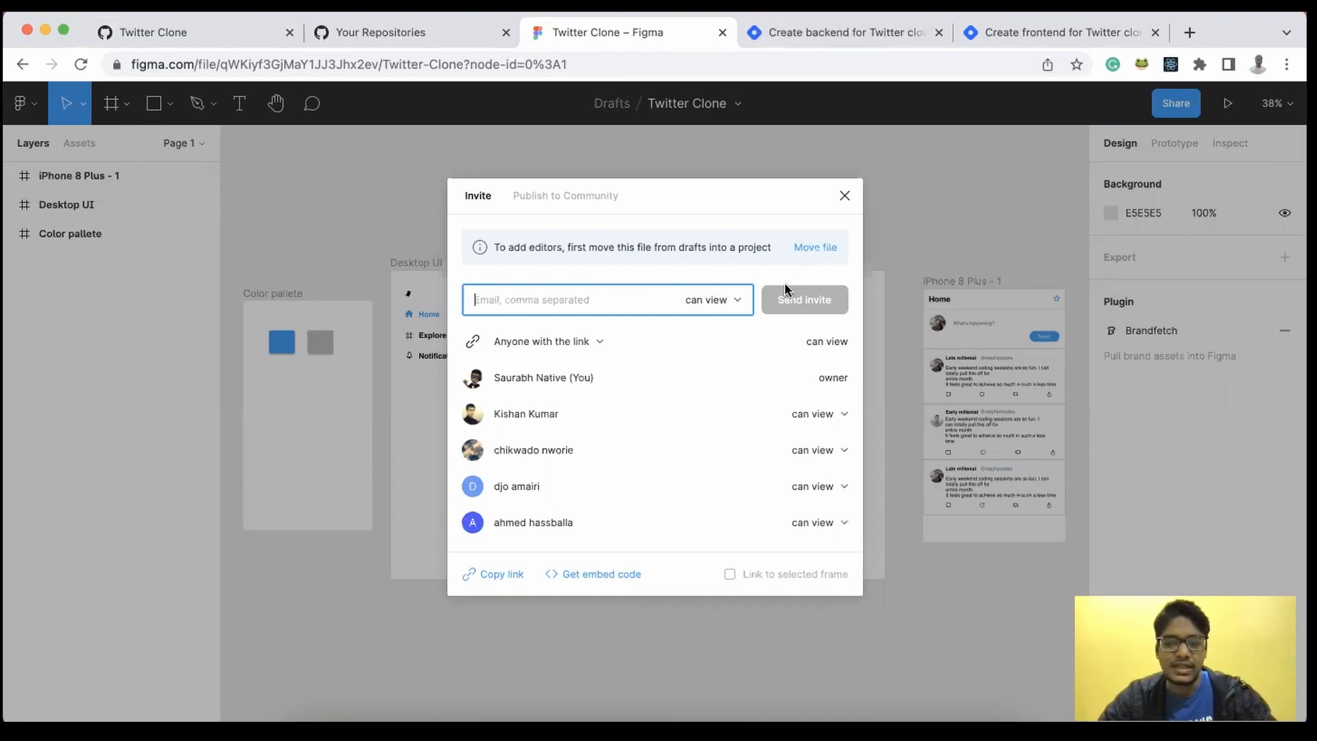
click(506, 577)
click(245, 34)
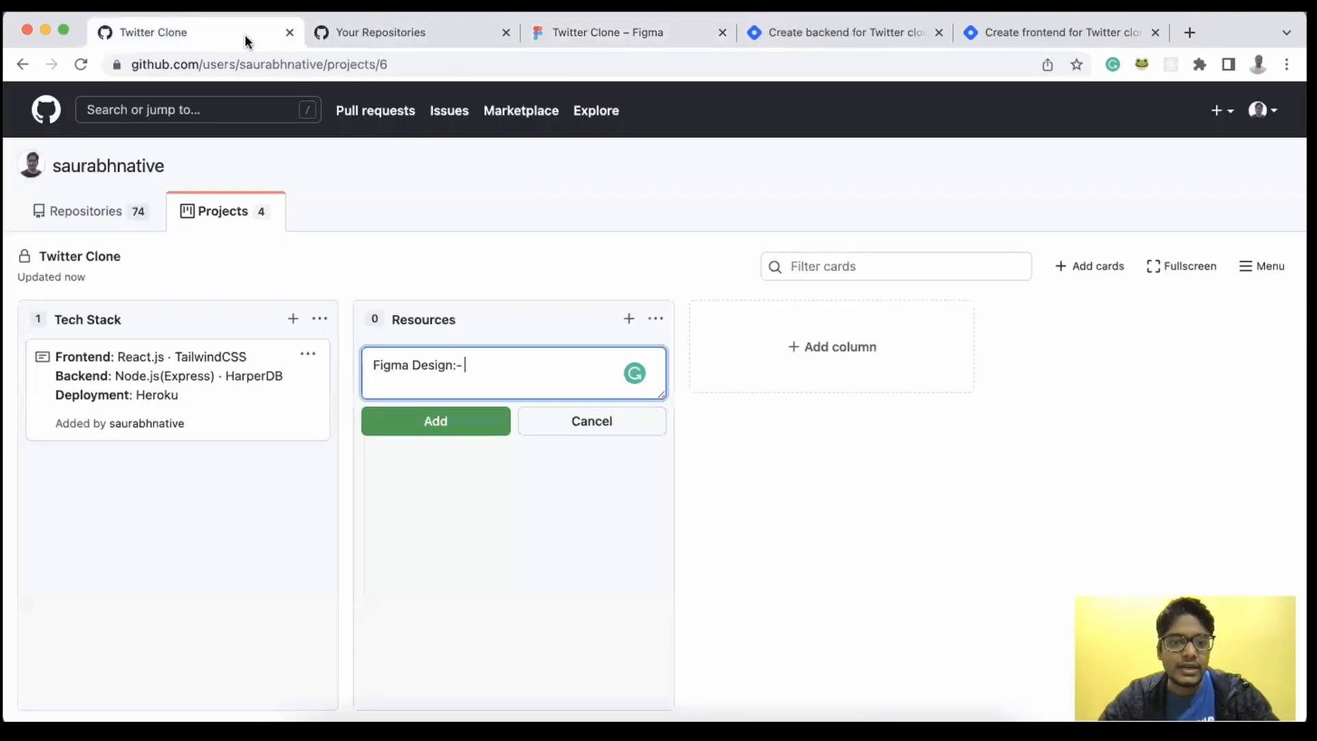
key(super+v)
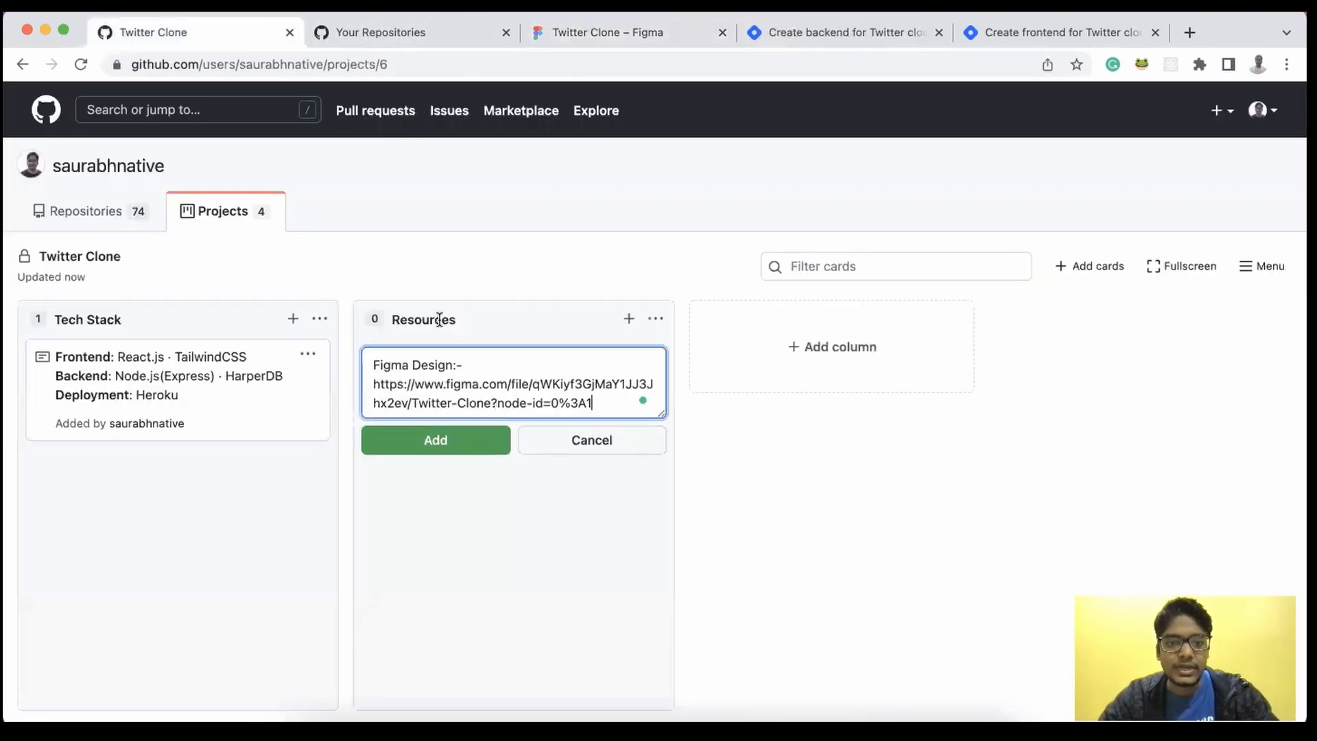
click(449, 447)
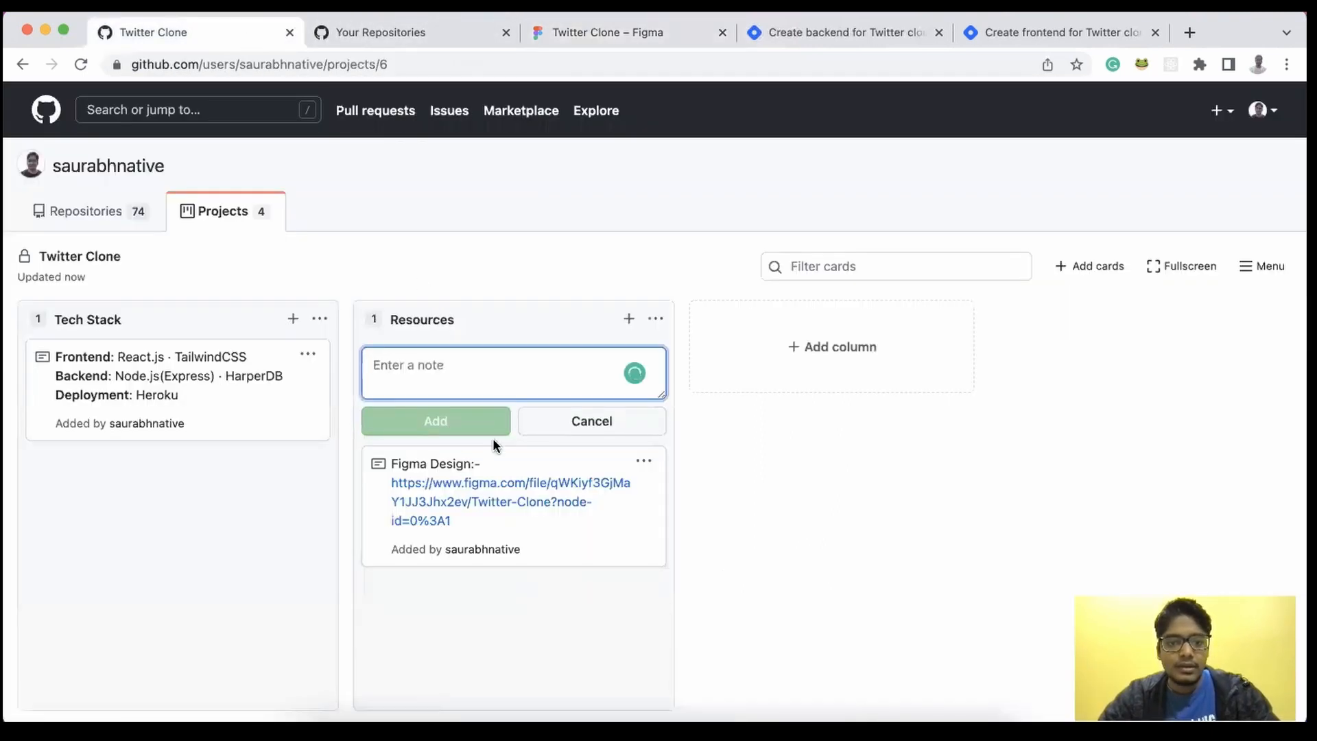
Step: Begin another Resources note with the line "Articles:" followed by a second line "Backend:"
text(A)
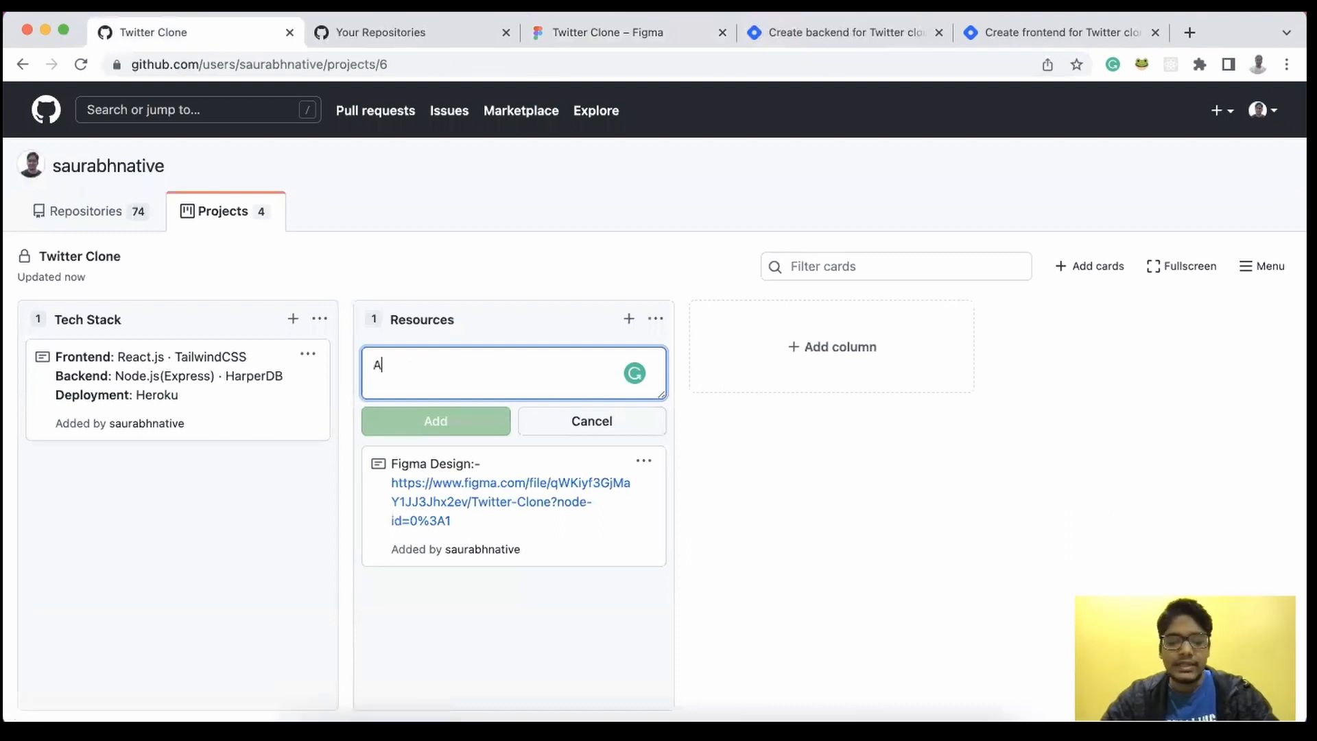
text(rticles)
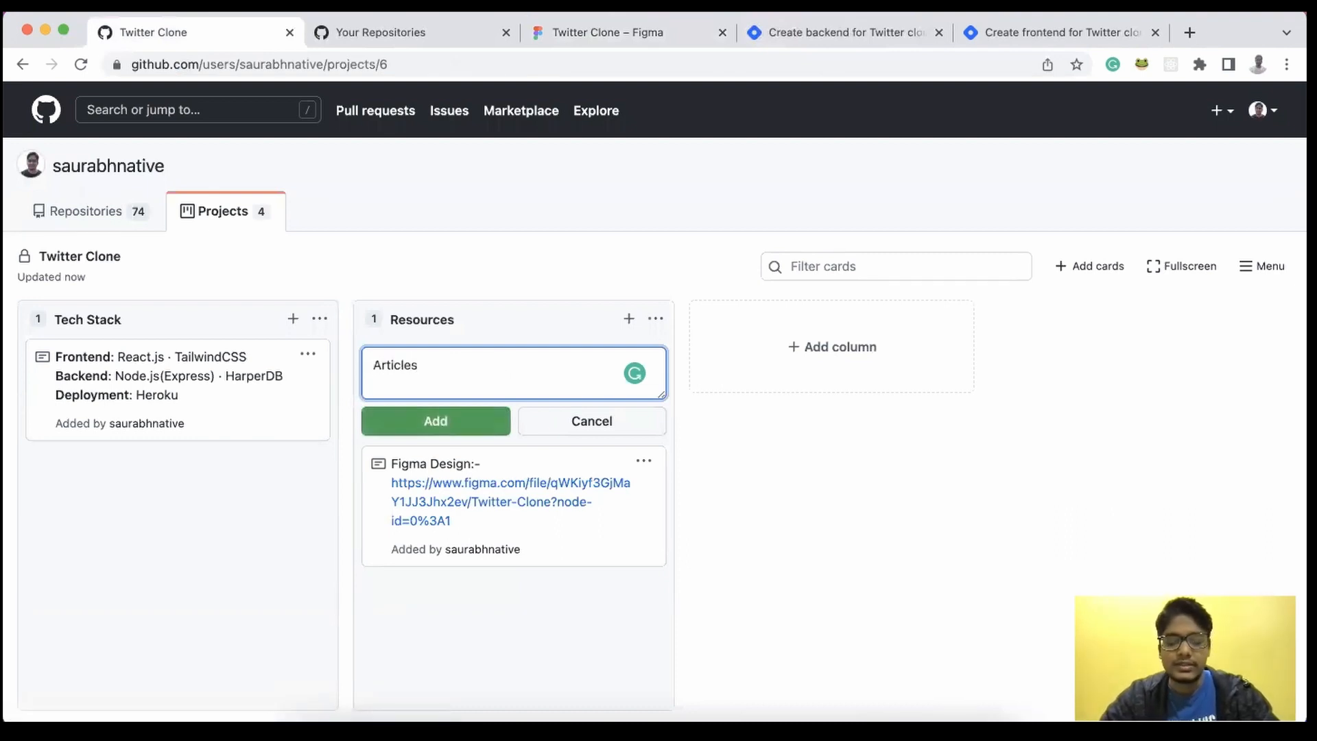
text(:)
key(Return)
text(F)
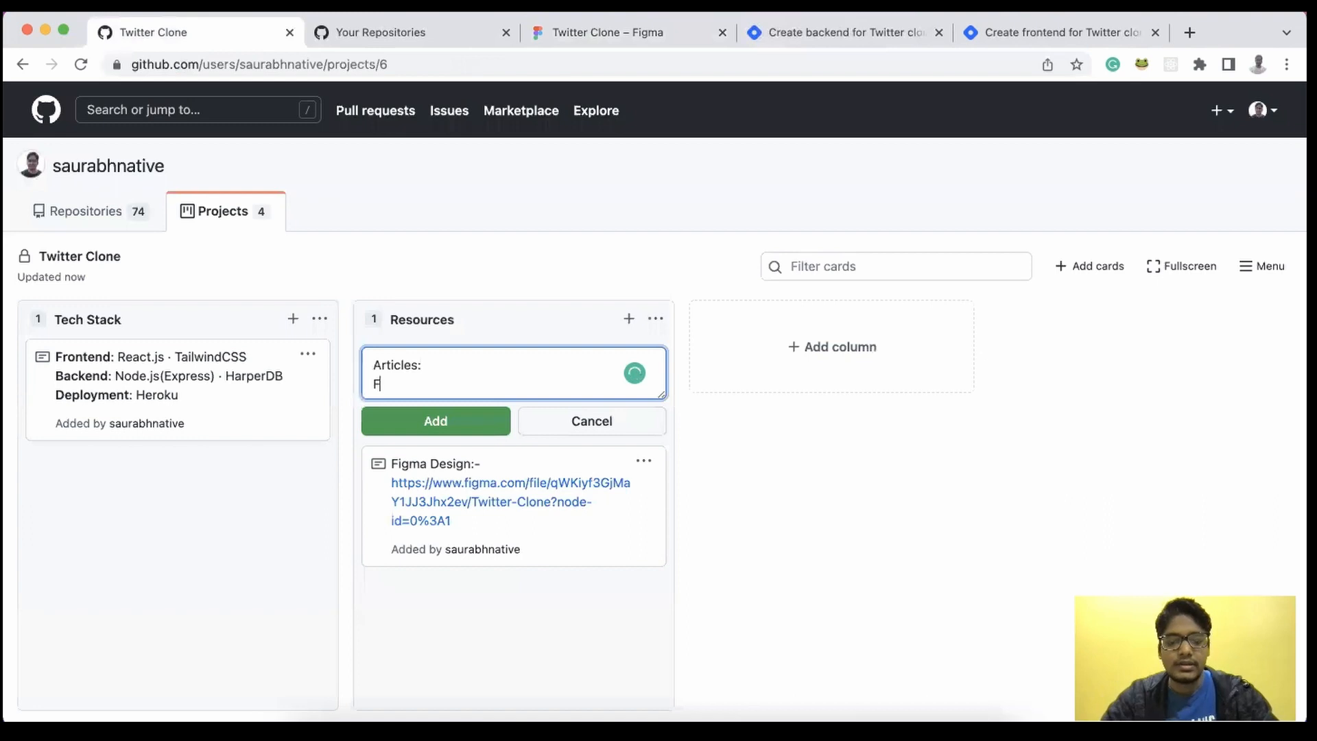
key(BackSpace)
text(Backned)
key(BackSpace)
key(BackSpace)
key(BackSpace)
text(edn)
key(BackSpace)
key(BackSpace)
text(nd)
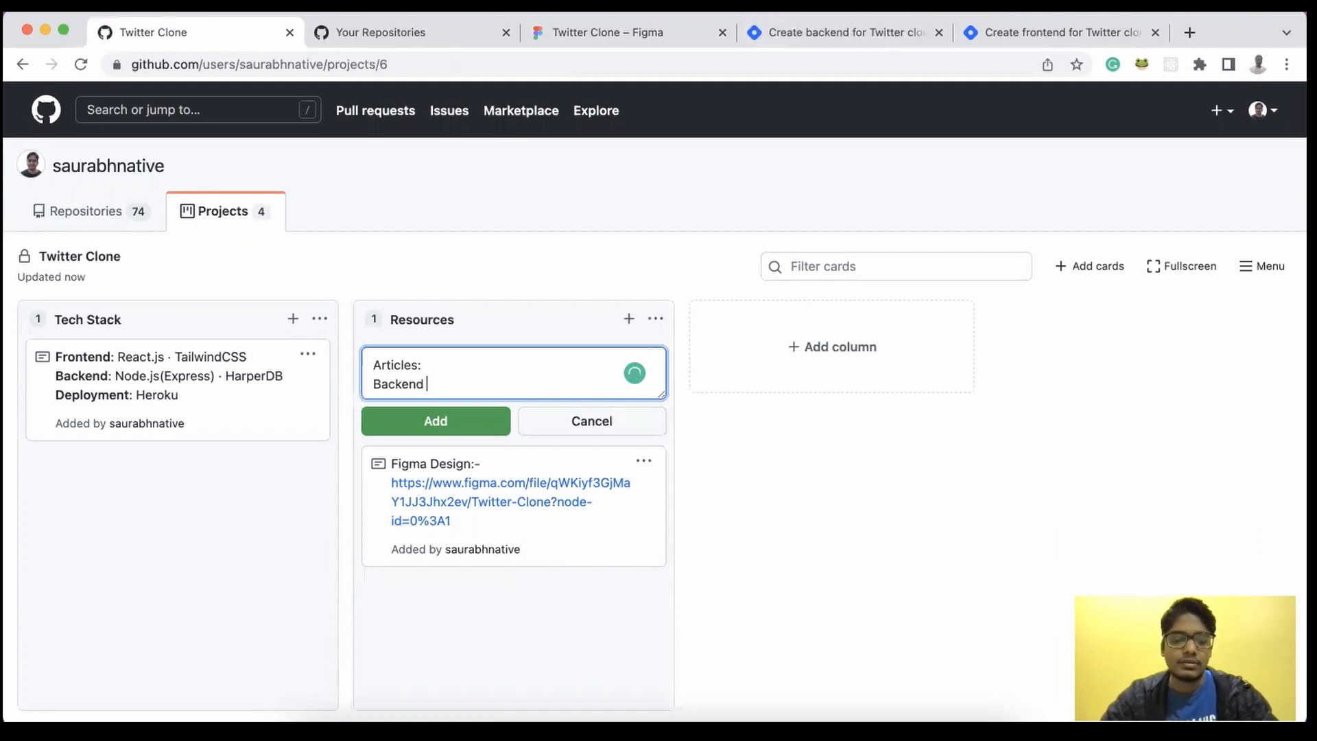
text(:)
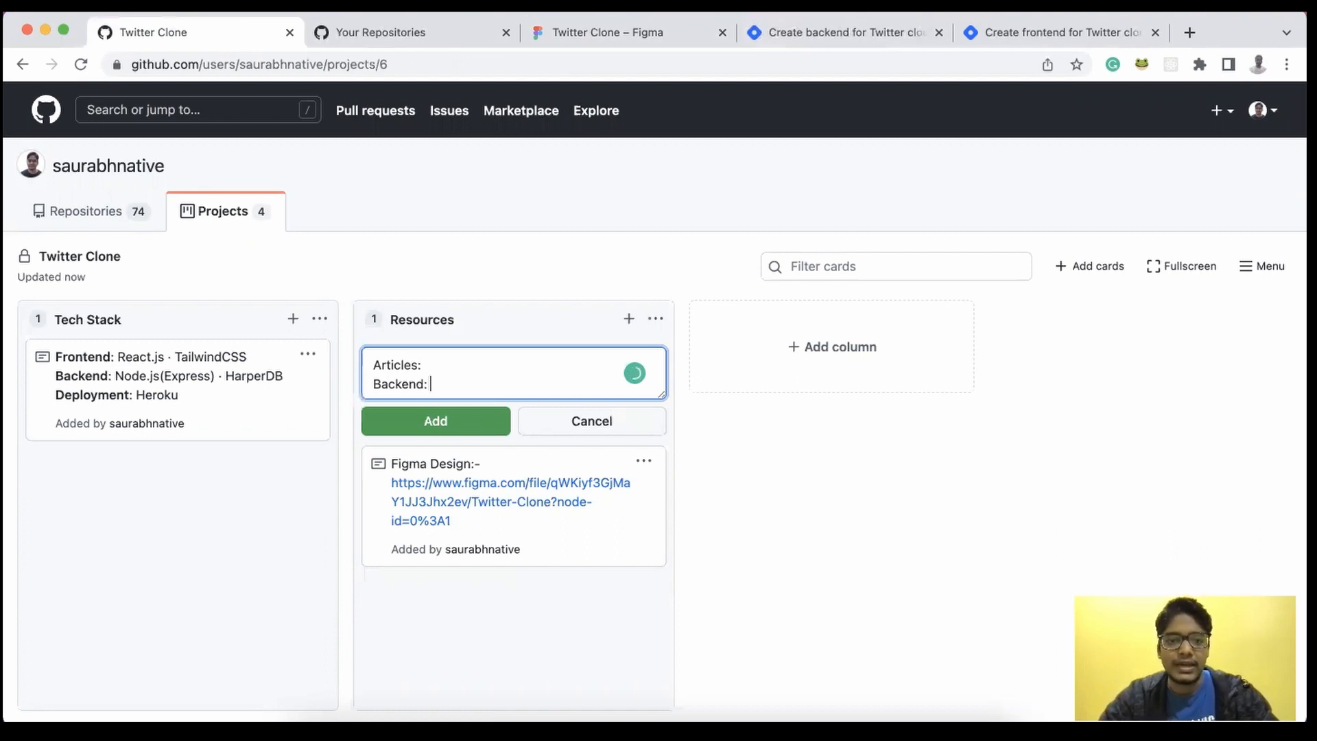
Step: Copy the URL of the Hashnode article on creating the Twitter clone backend and paste it after "Backend:" in the note
click(824, 29)
click(798, 63)
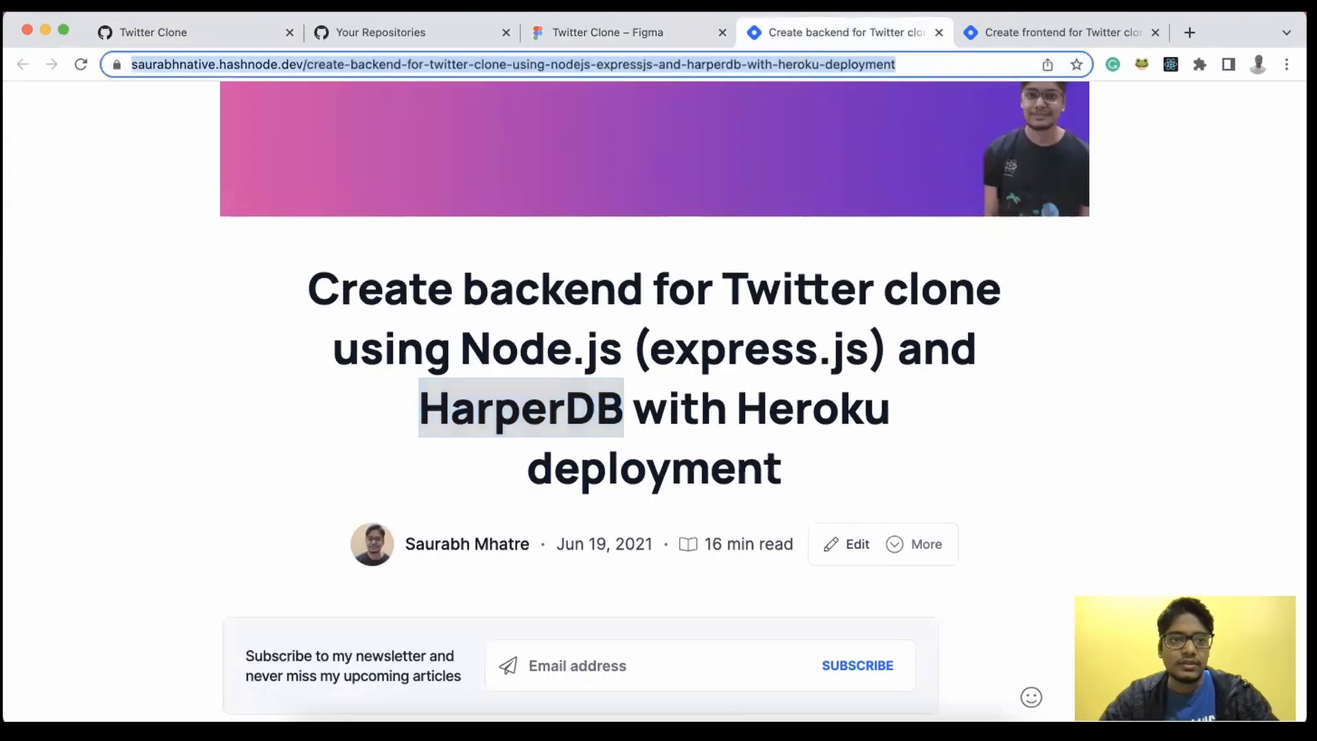
click(103, 40)
key(super+v)
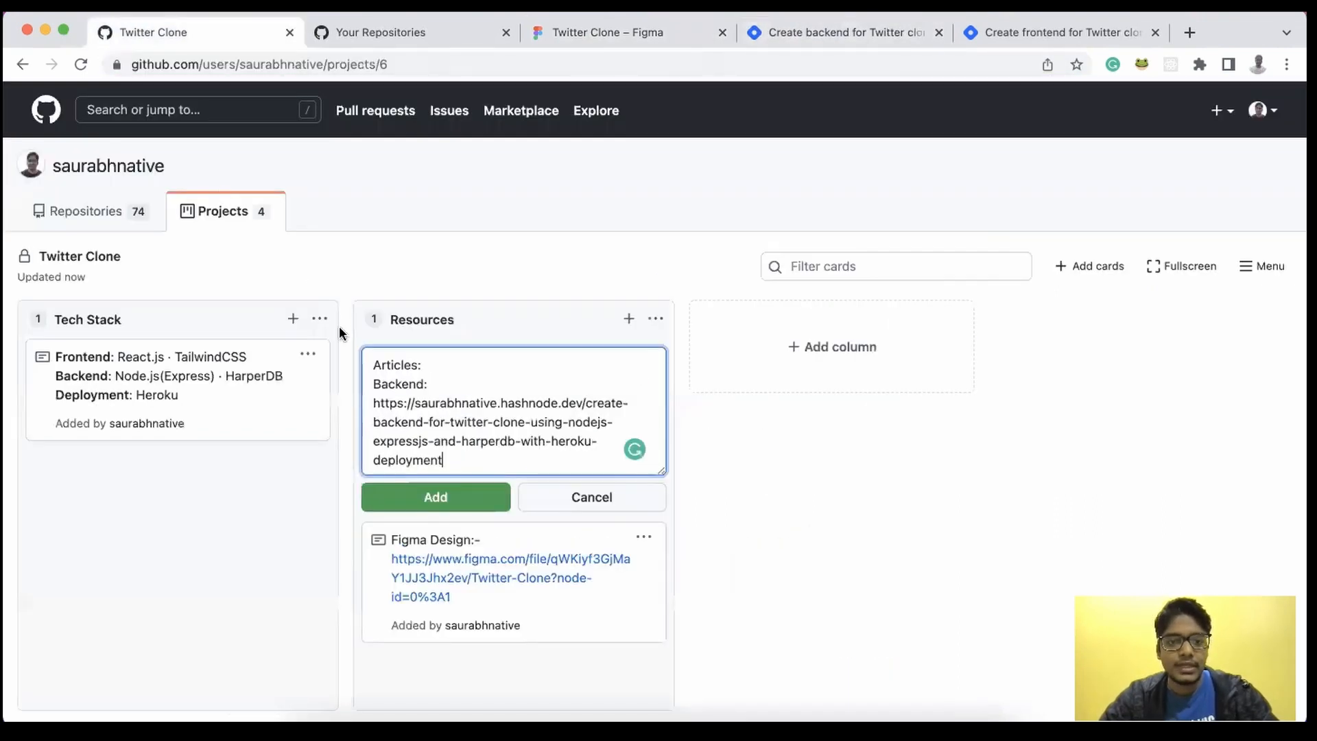
Step: After a blank line, add "Frontend:" to the note, followed by the URL of the Hashnode article on creating the Twitter clone frontend
key(Return)
key(Return)
text(Frontend:)
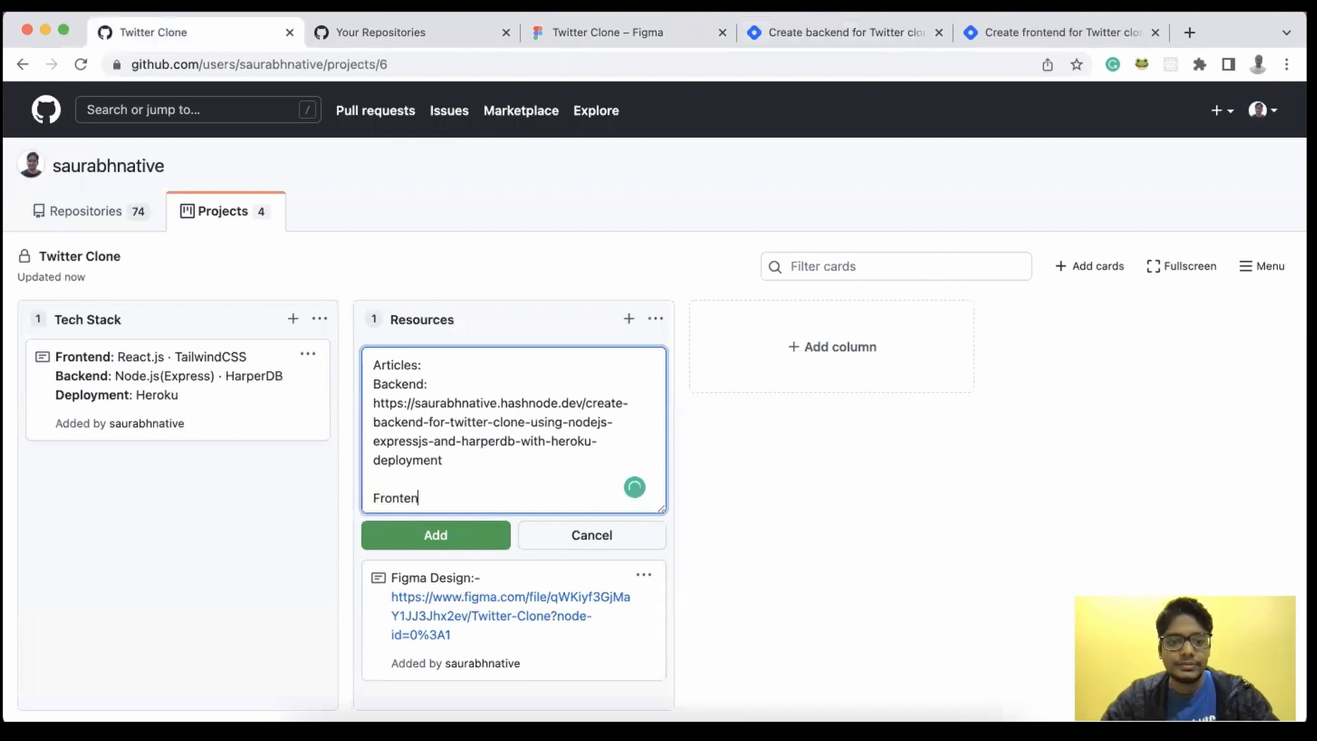
click(986, 33)
click(767, 65)
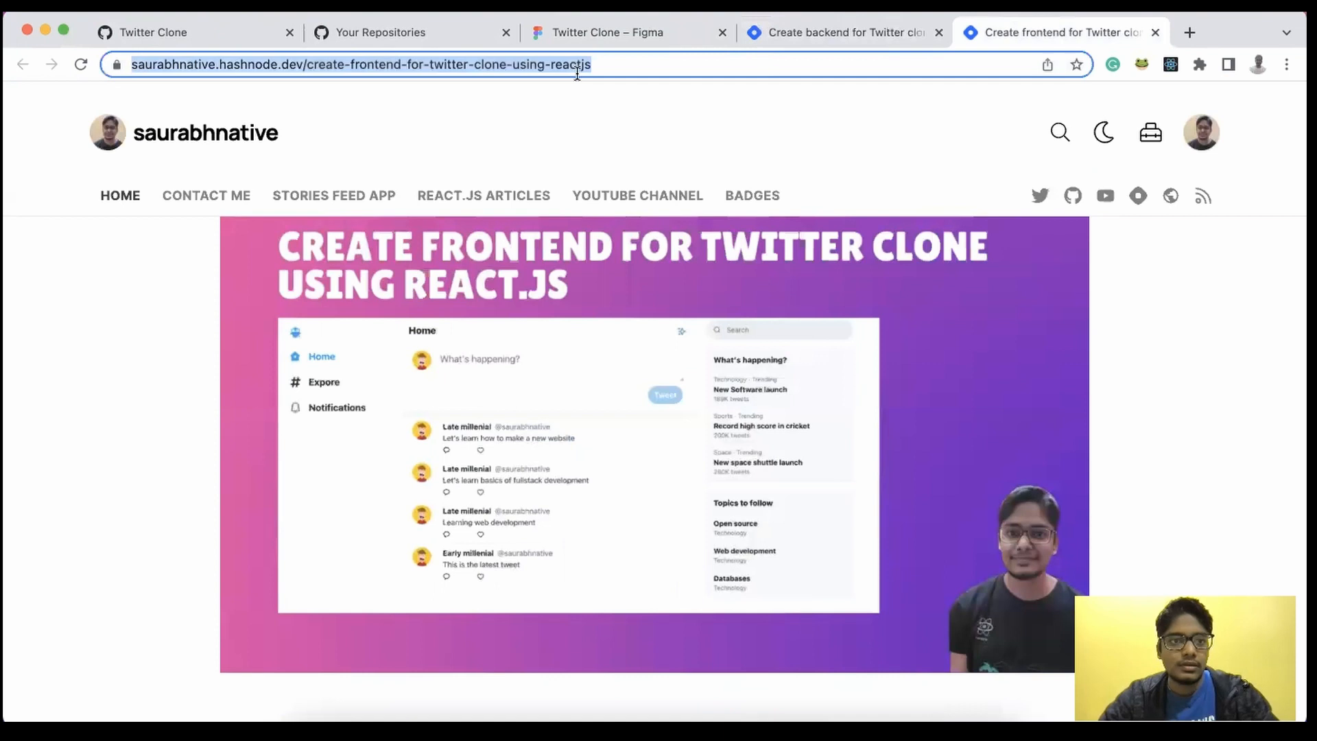
click(179, 41)
key(ctrl+v)
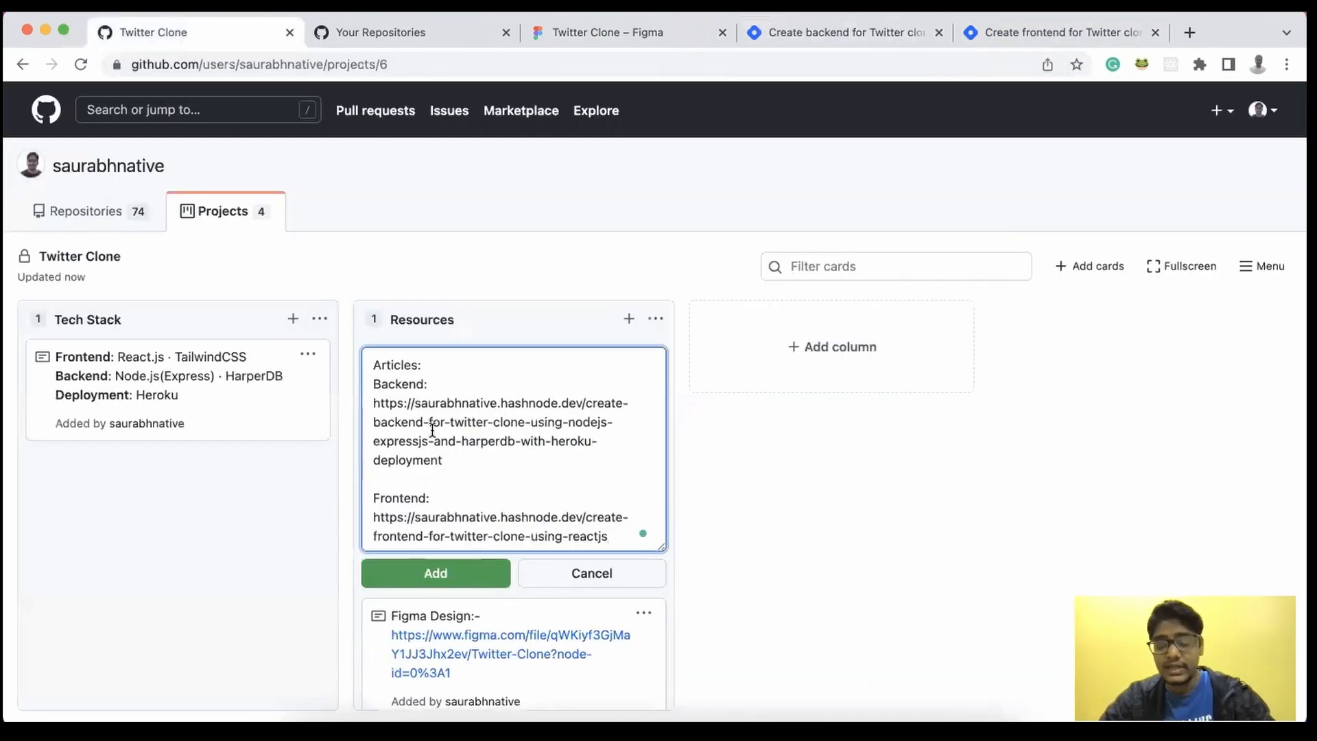
Step: Turn the frontend article URL into a Markdown link labelled "Gtihub" and add the Articles note to Resources
click(372, 519)
text([]()
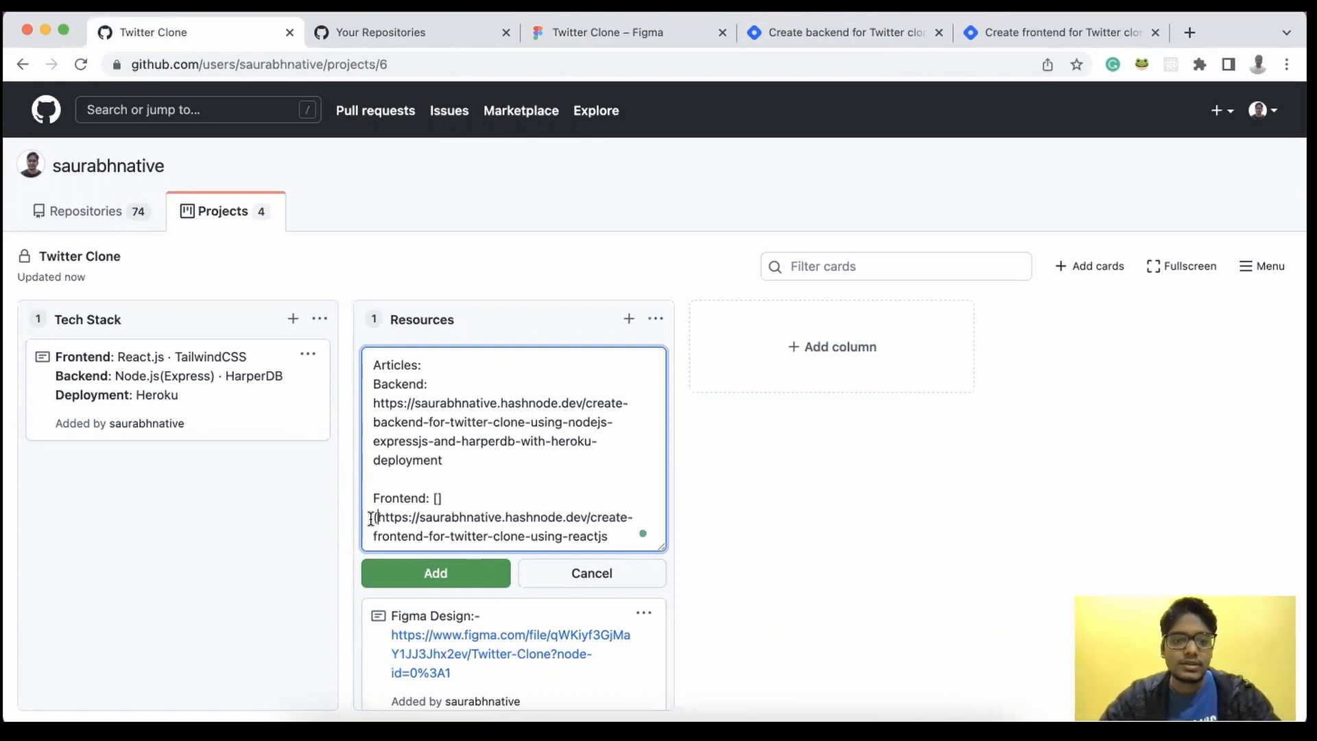
click(611, 535)
text())
click(437, 499)
text(Gtihub)
click(423, 572)
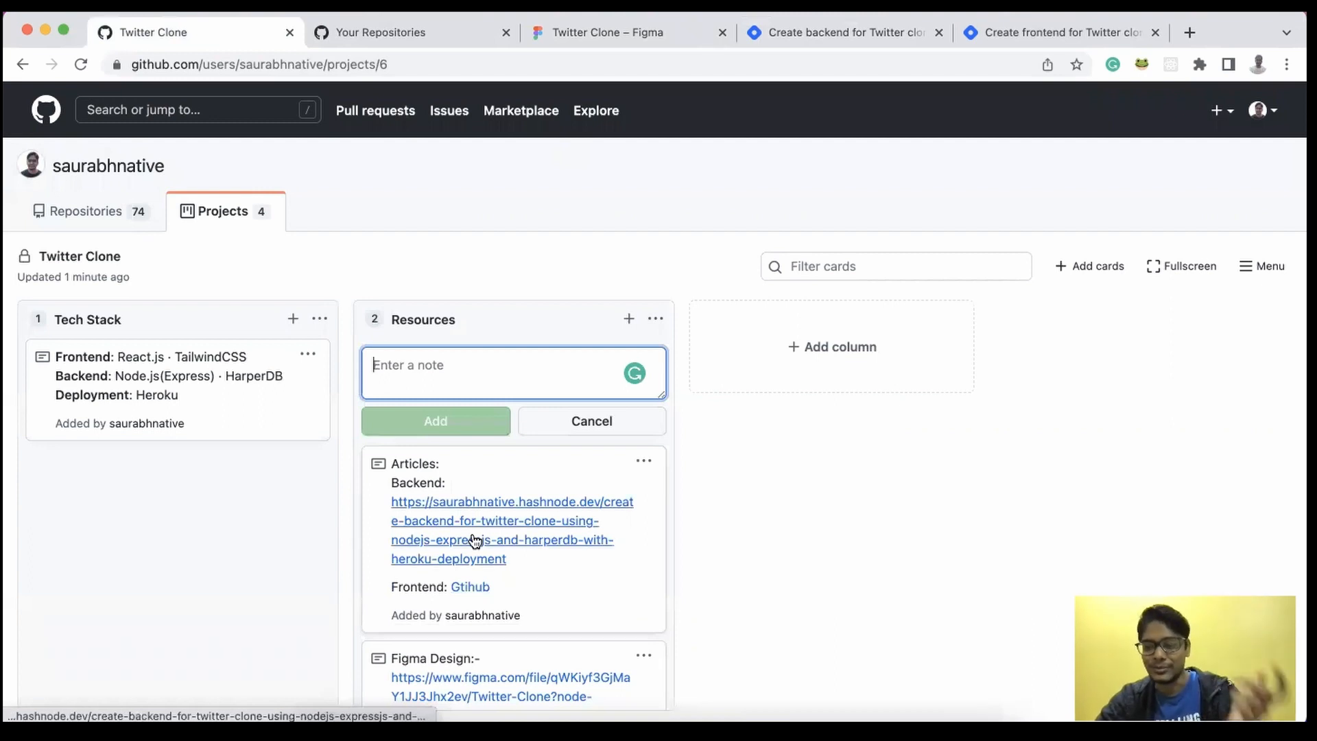
Step: Open the Articles note for editing and change the frontend link's label to "Hashnode"
click(642, 462)
click(574, 557)
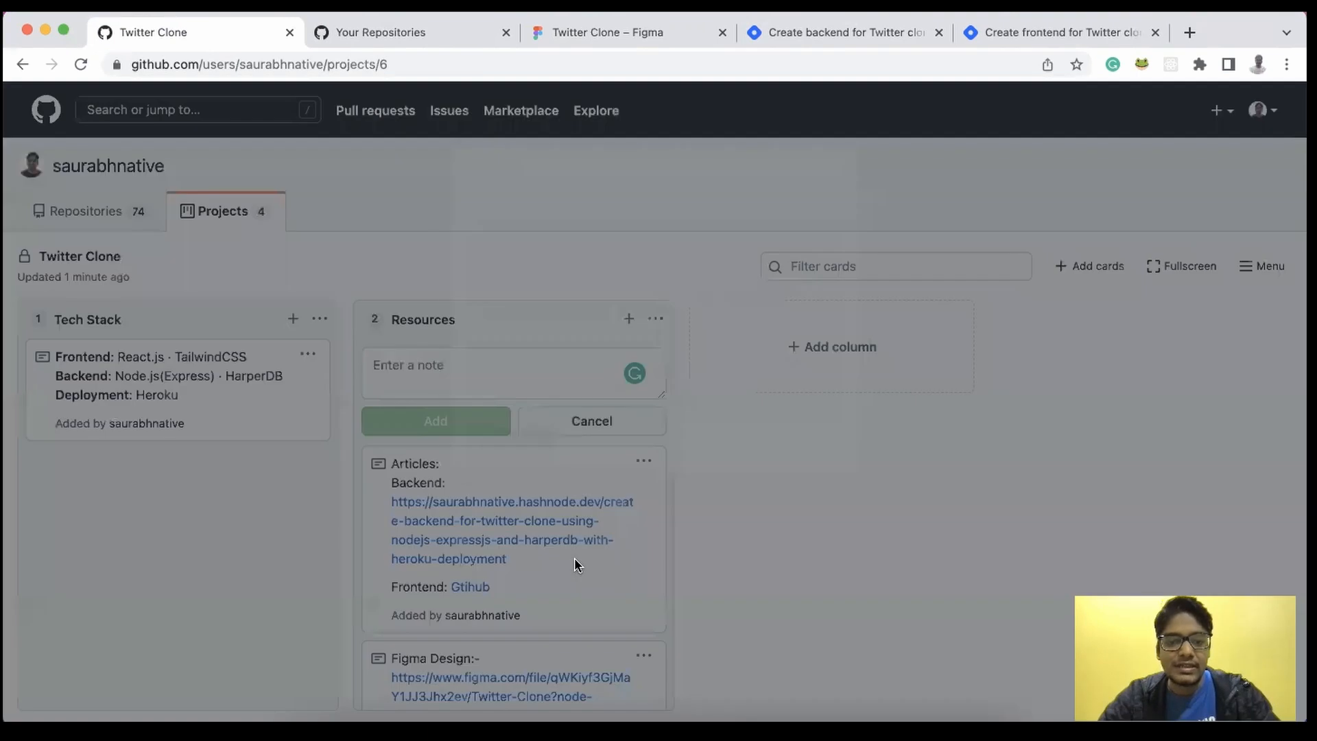
double_click(566, 344)
text(Hashn)
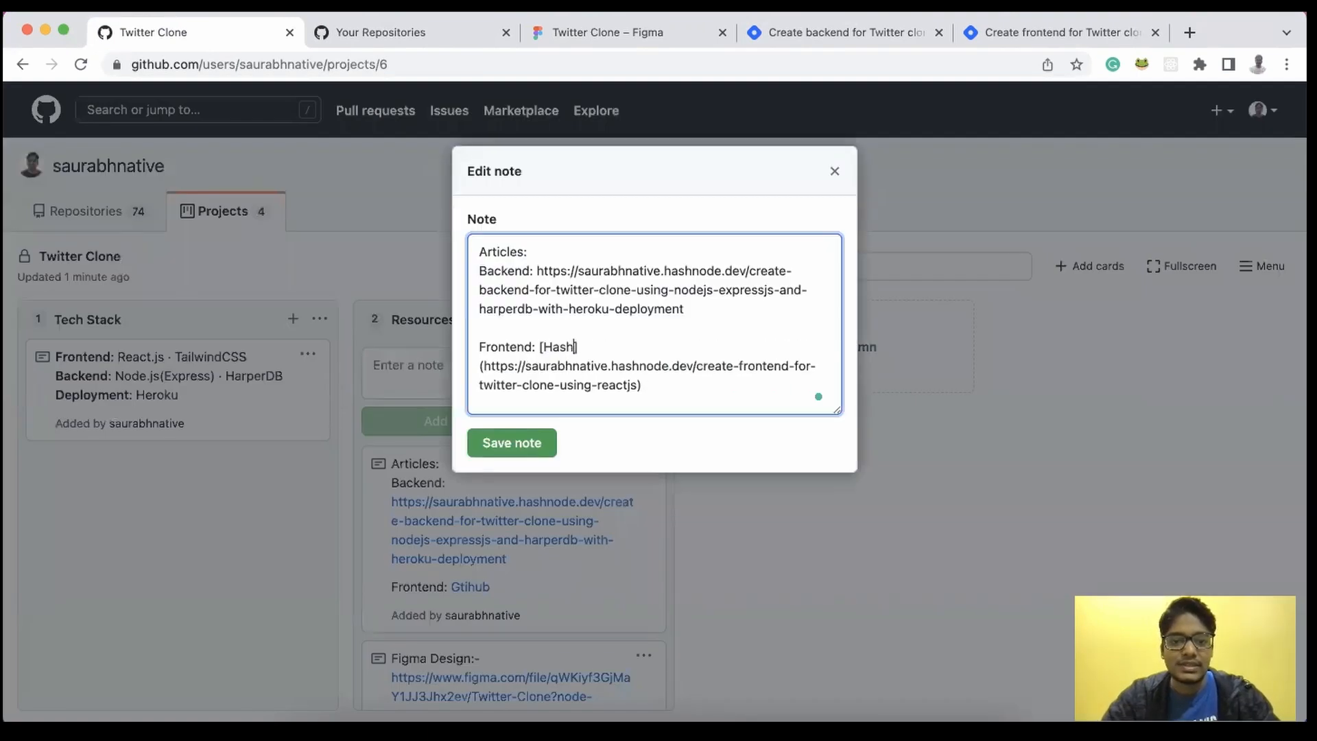
text(ode)
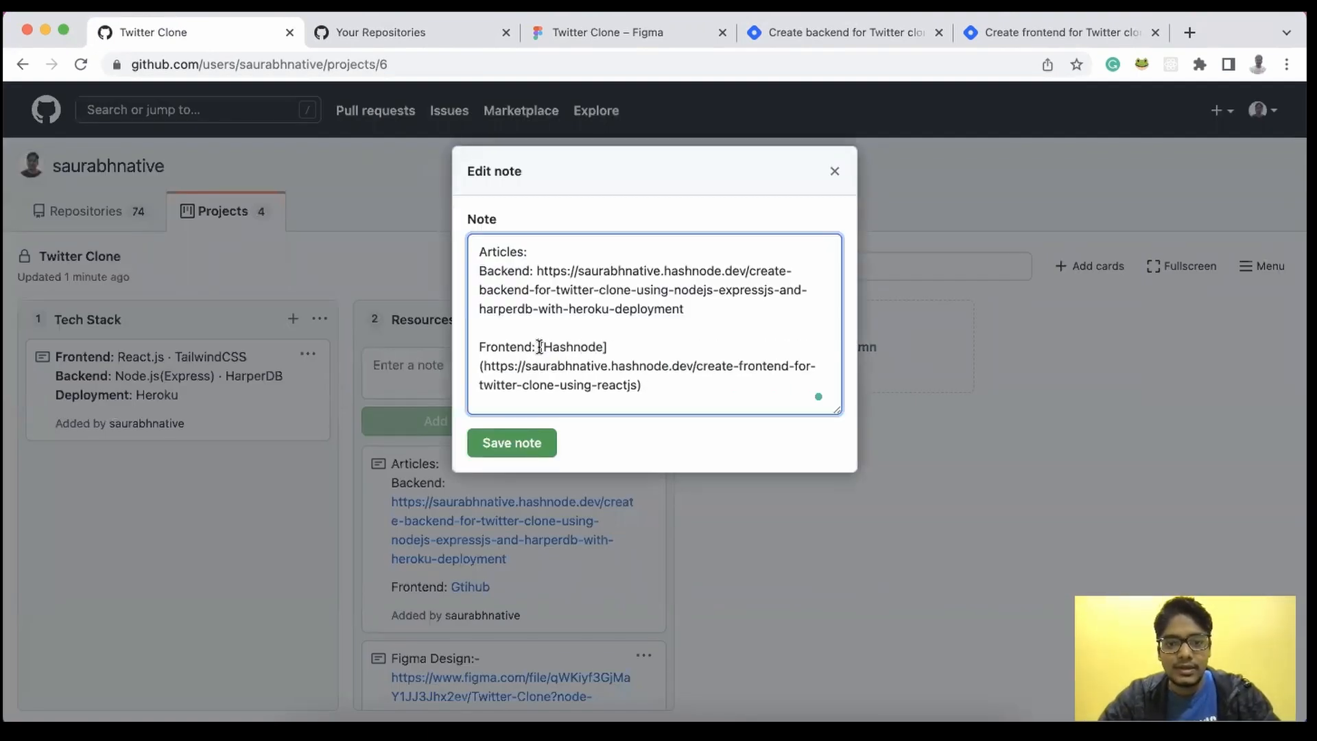
Step: Make the backend article URL a Markdown link labelled "Hashnode", save the note and dismiss the empty new-note form
drag(539, 346, 627, 349)
key(ctrl+c)
click(537, 272)
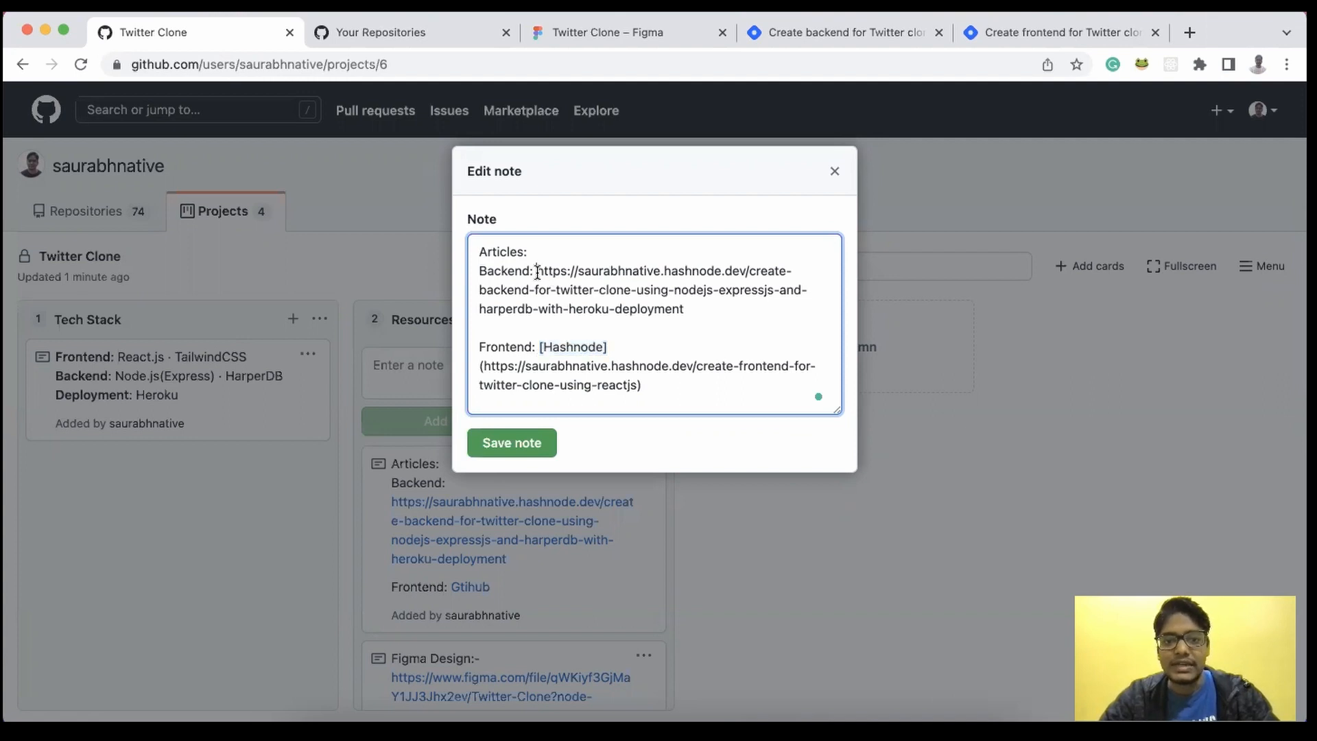
key(ctrl+v)
text(()
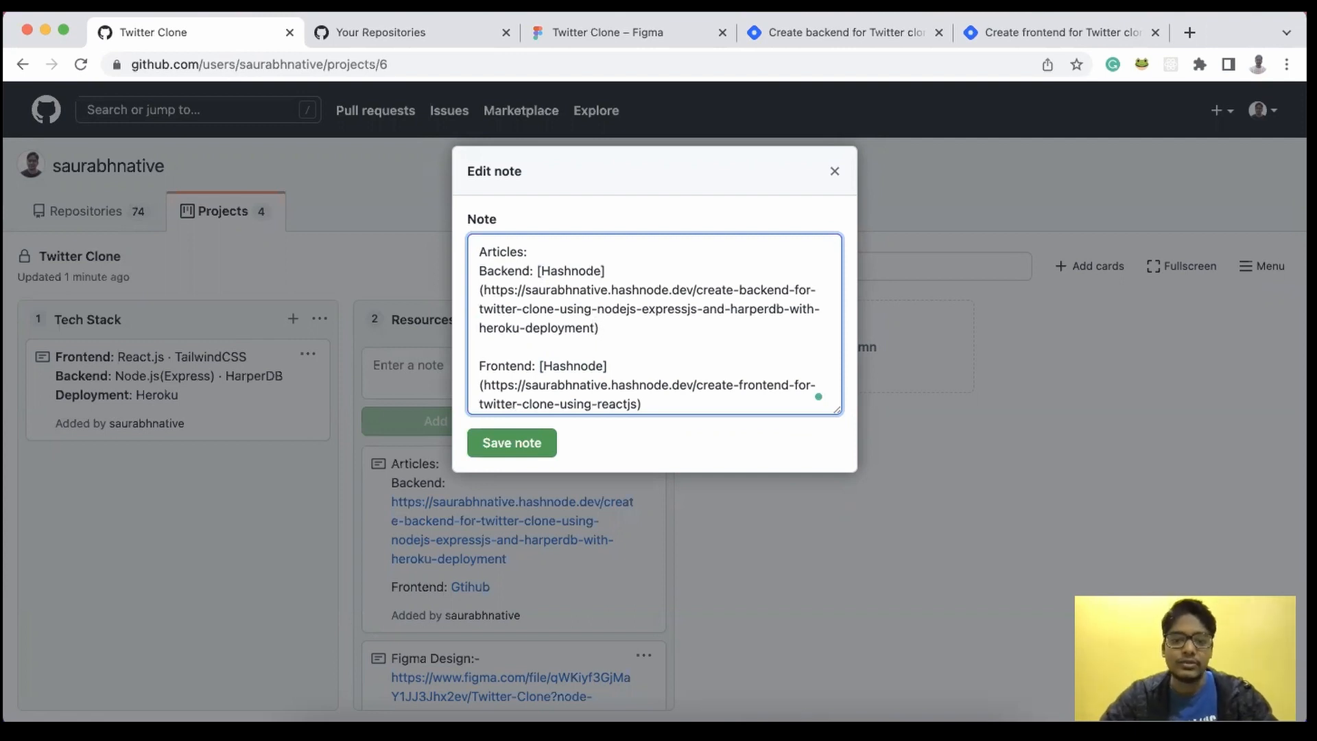
click(532, 442)
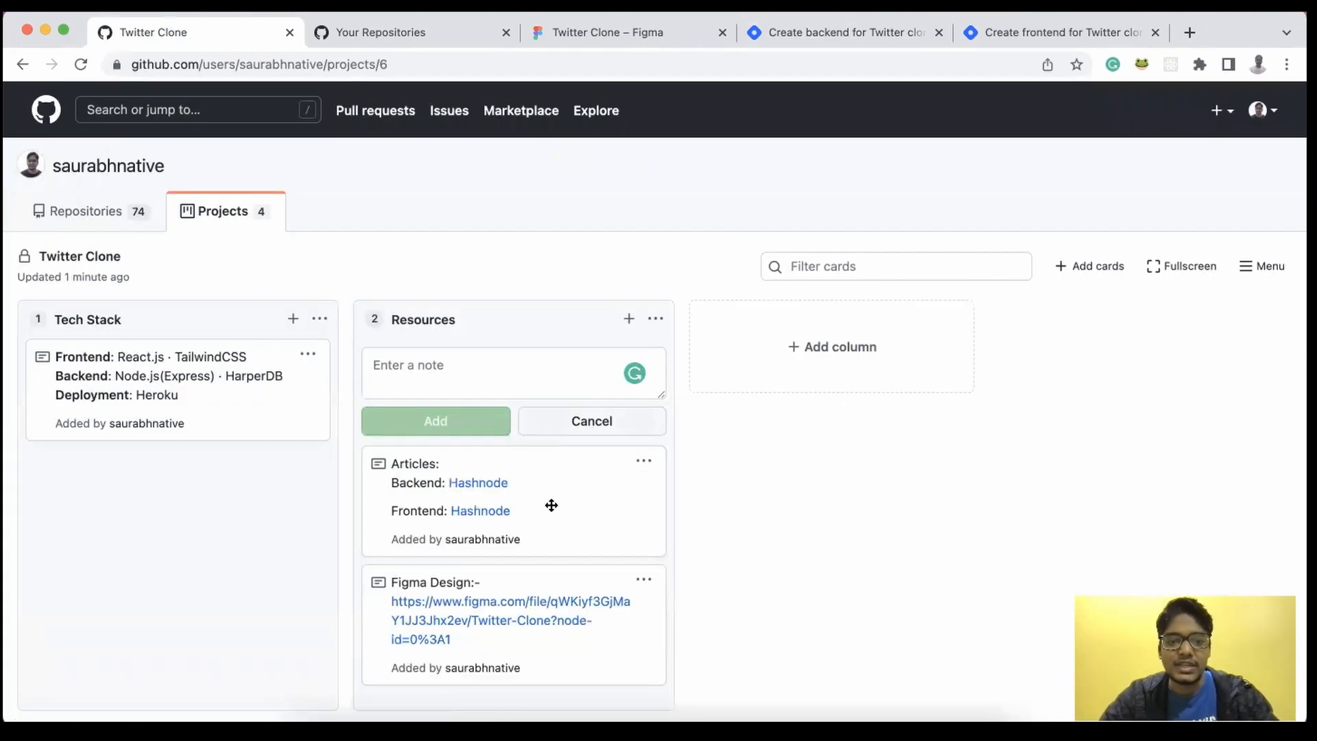
click(641, 420)
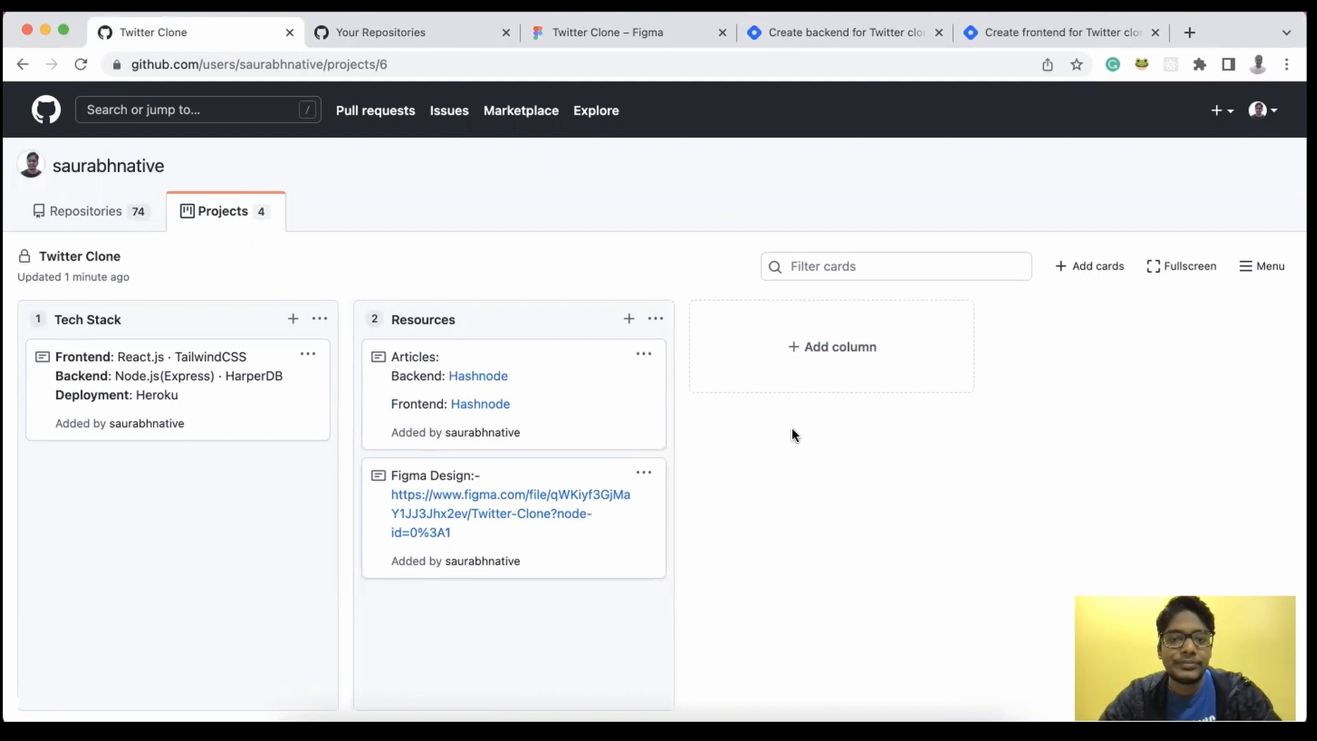
Step: Add a third column named "Repositories" to the Twitter Clone board
click(835, 363)
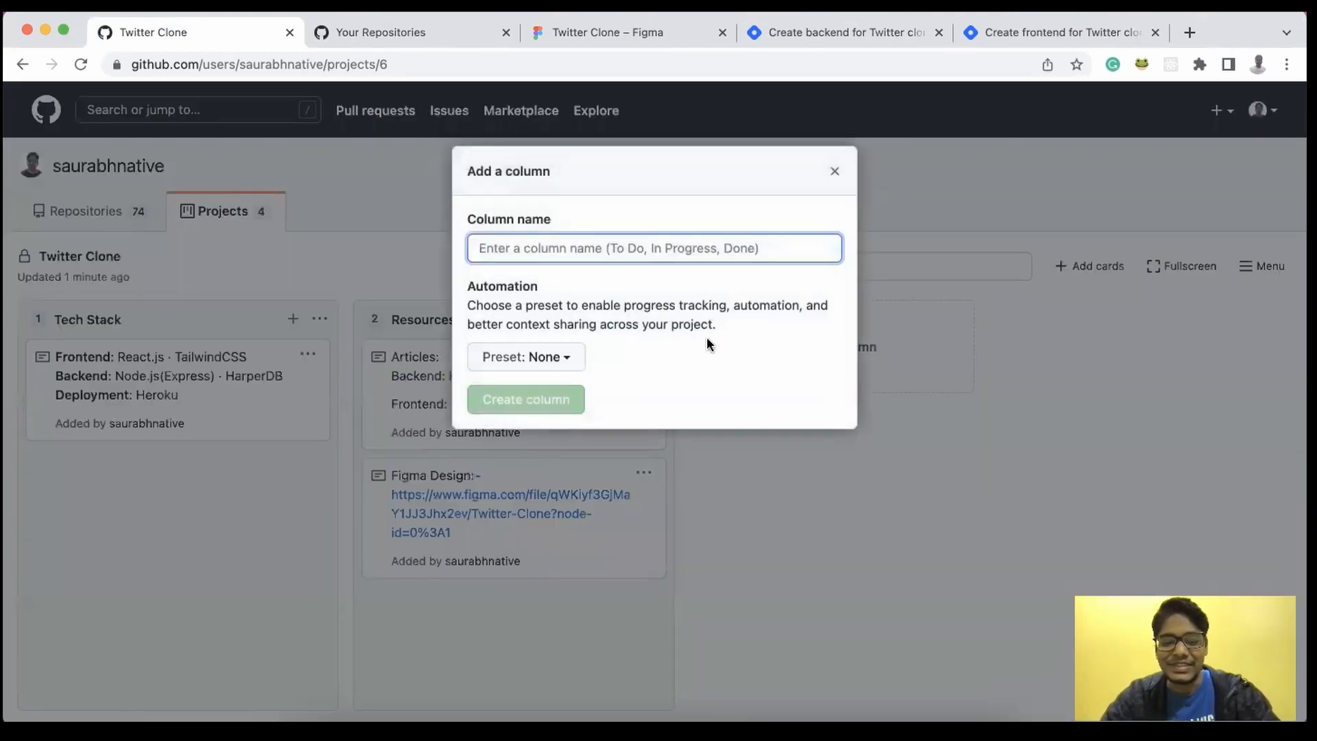
text(Repositories)
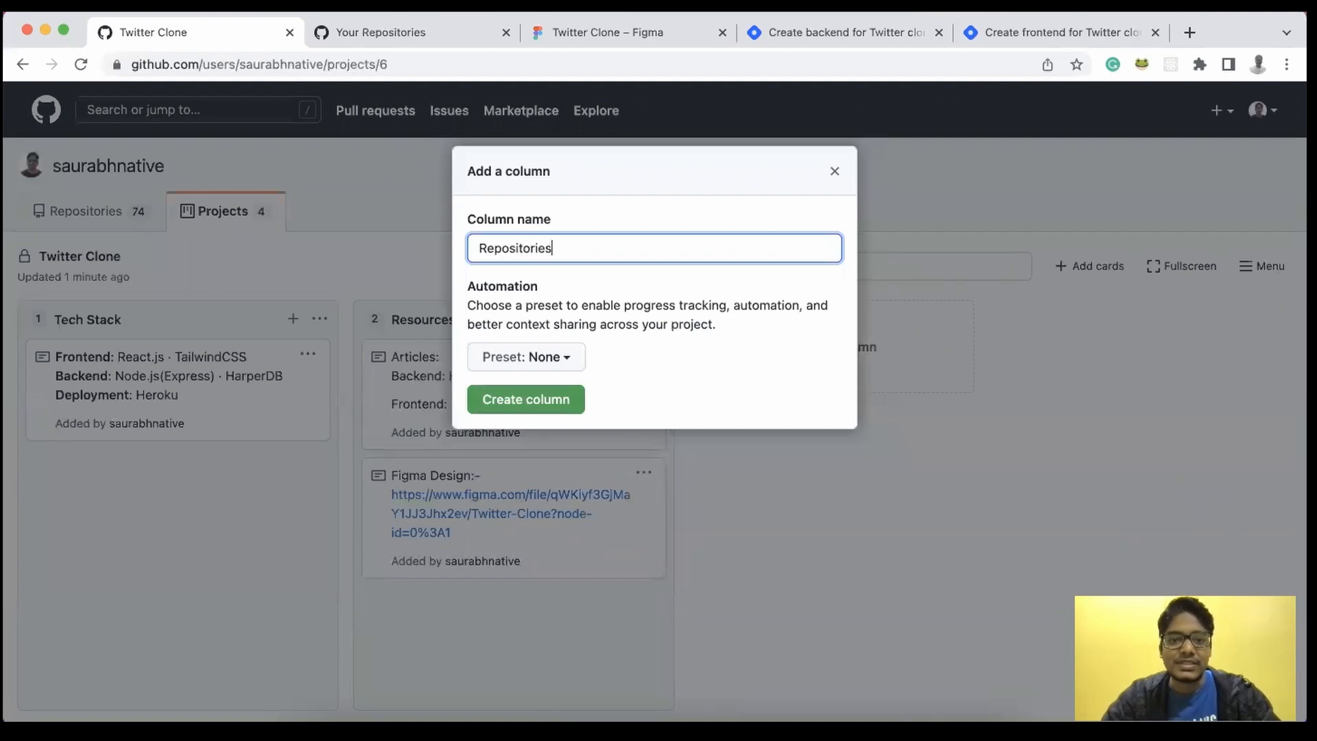
click(508, 398)
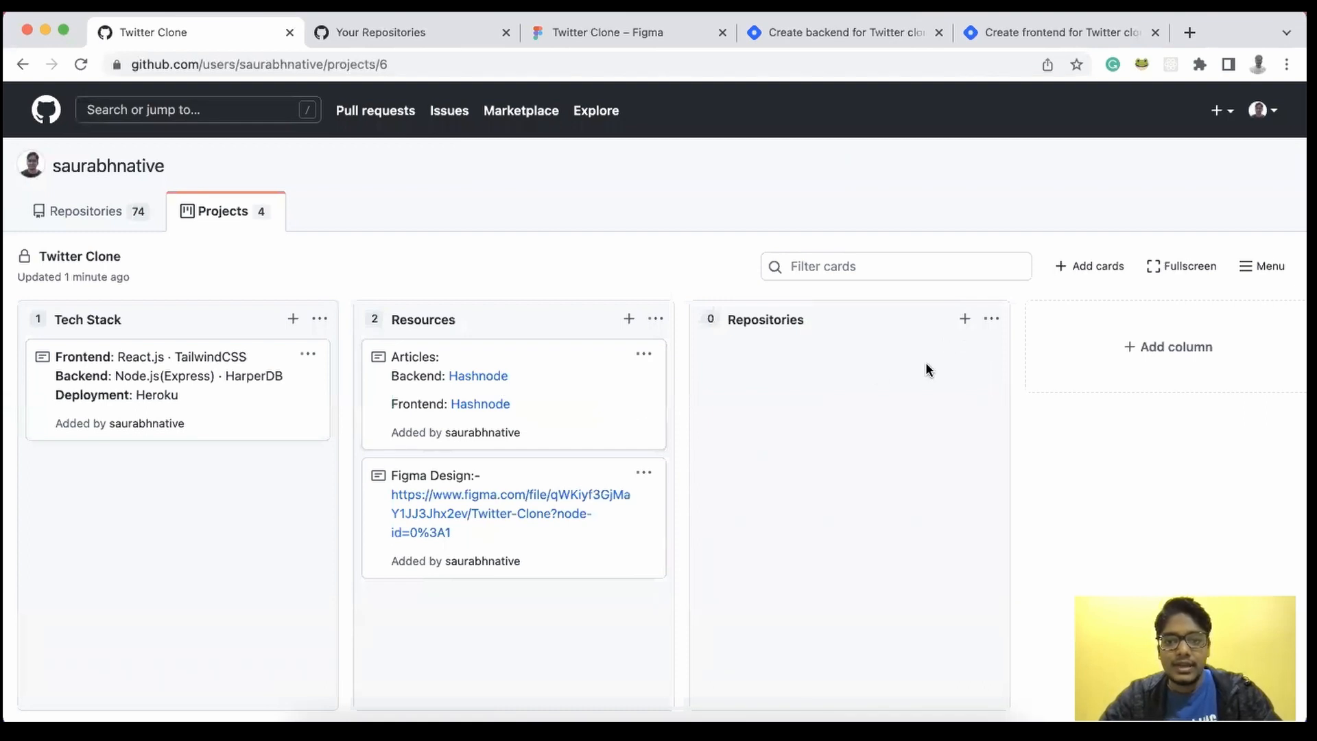
Step: Start a Repositories note with "Frontend:" and copy the URL of the twitterclonefrontend repository, opened in its own browser tab
click(965, 319)
text(Frontend:)
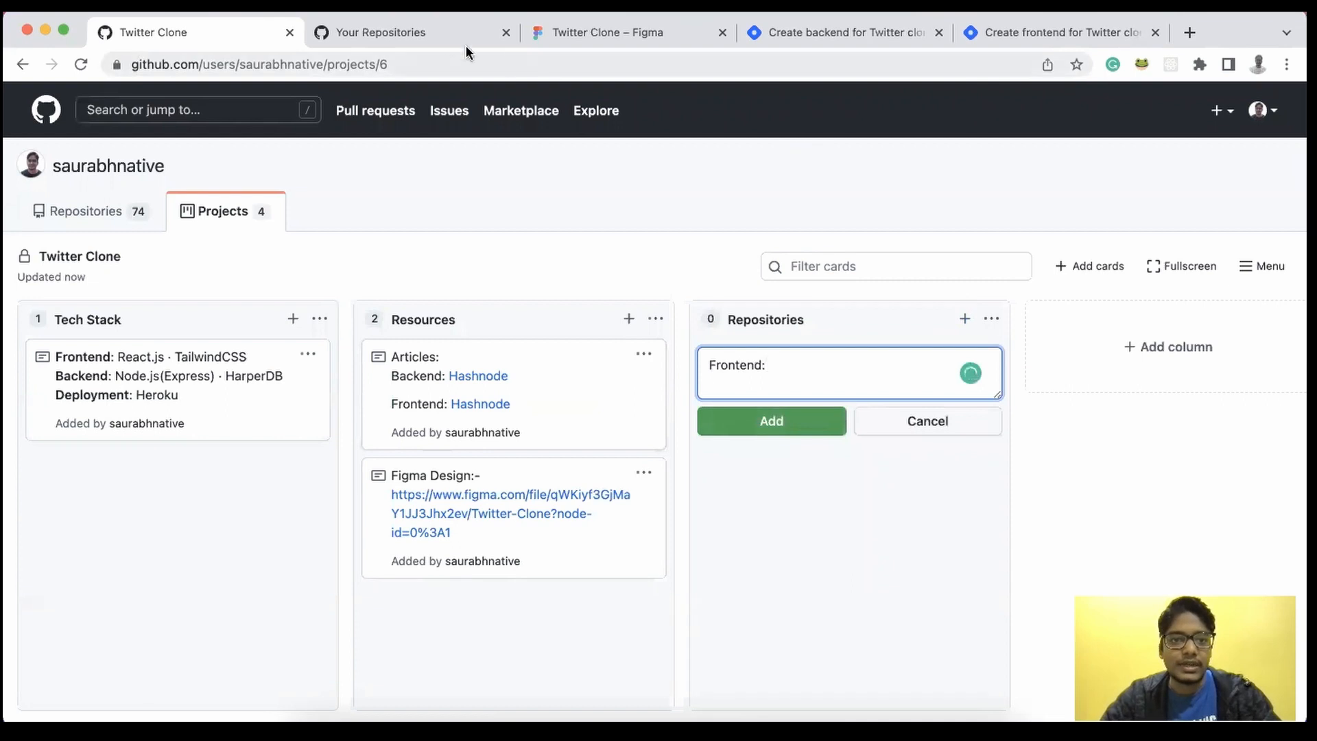
click(446, 36)
super+click(500, 473)
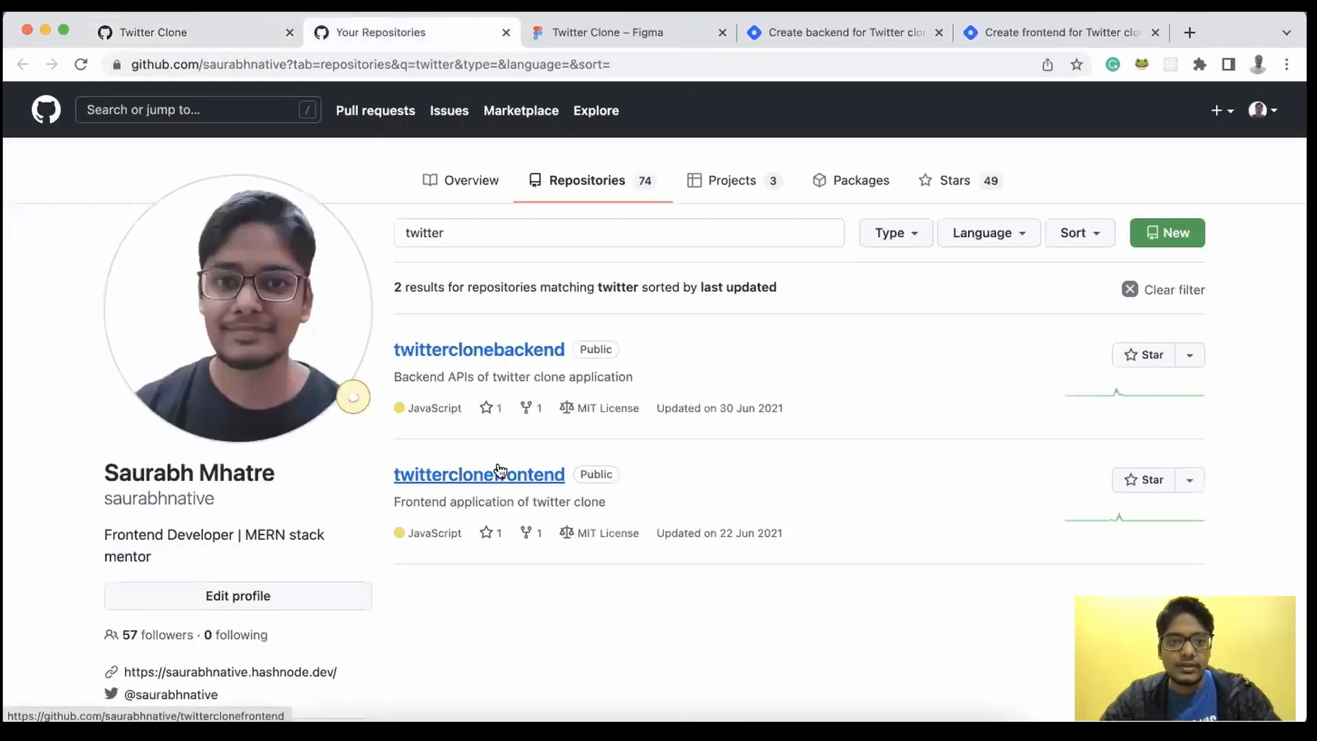
click(558, 35)
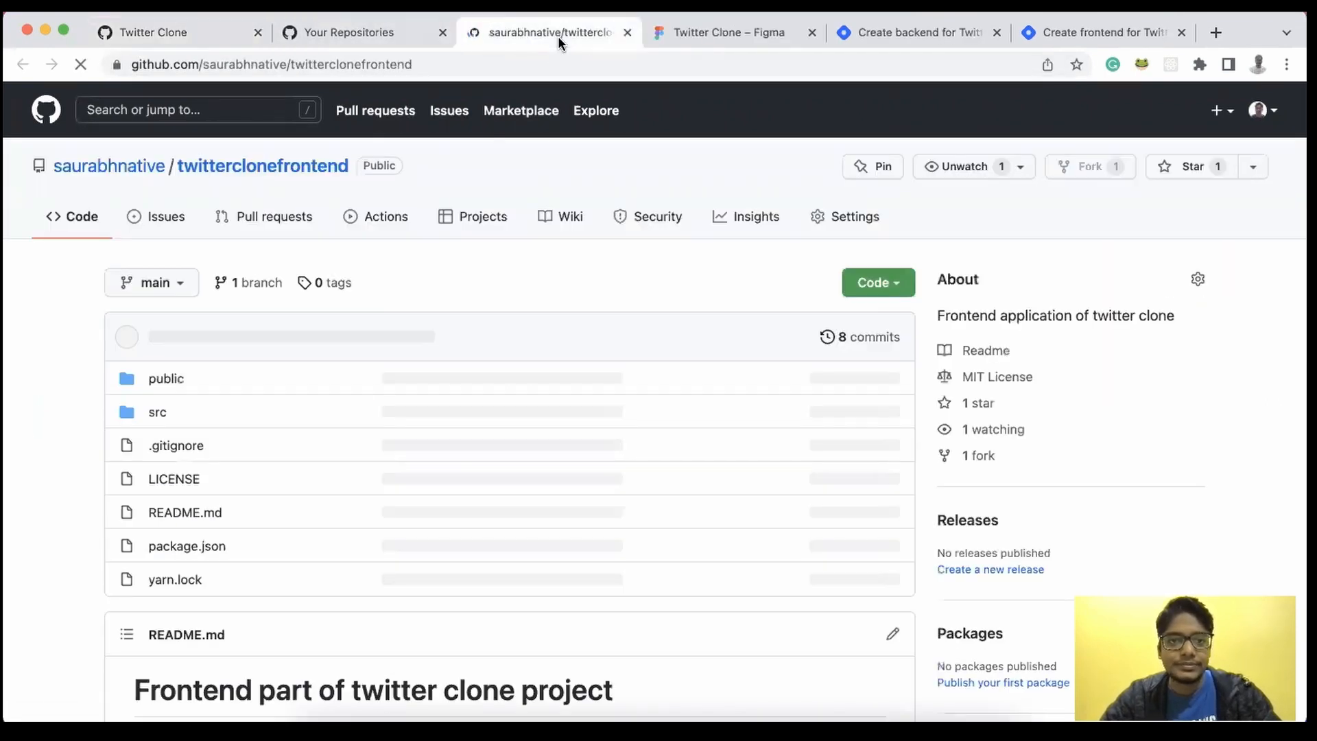
click(528, 64)
key(super+c)
Step: Return to the Twitter Clone board and follow "Frontend:" with a Markdown link labelled "Github" to the copied repository URL
click(138, 38)
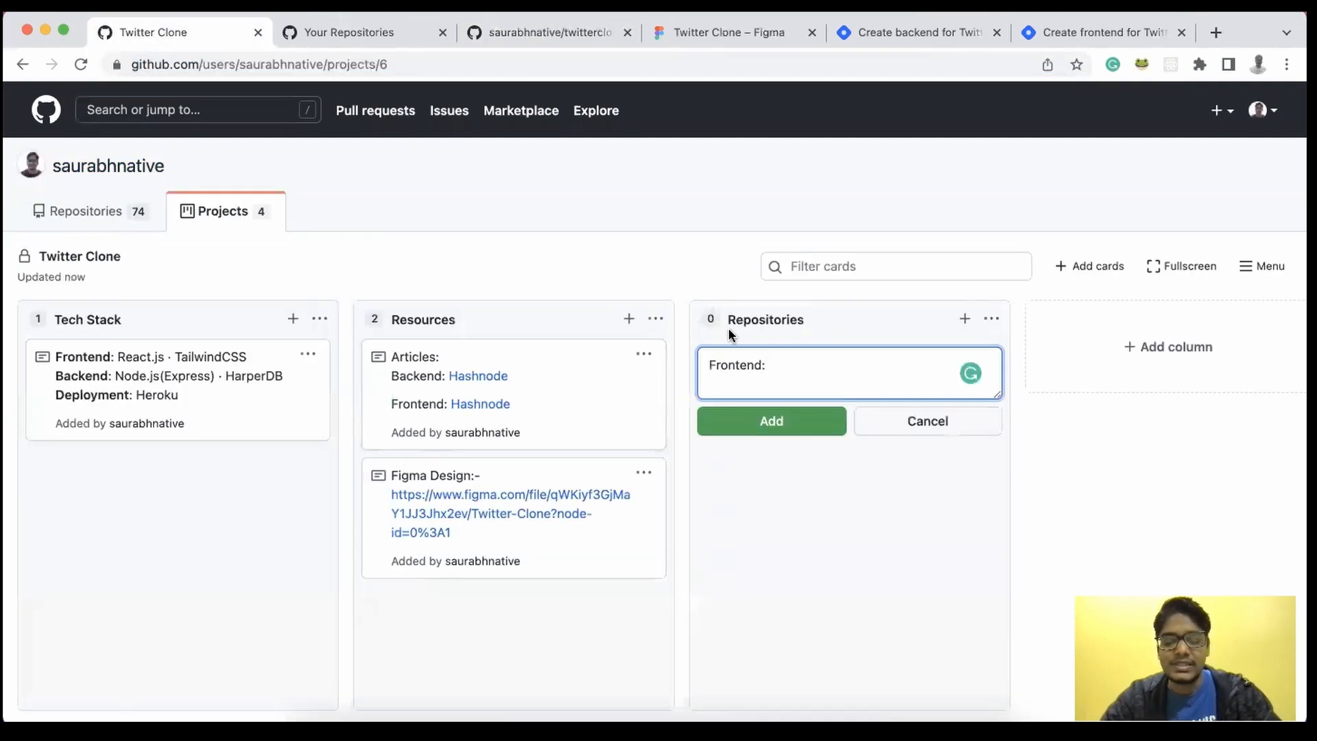
text(Gt)
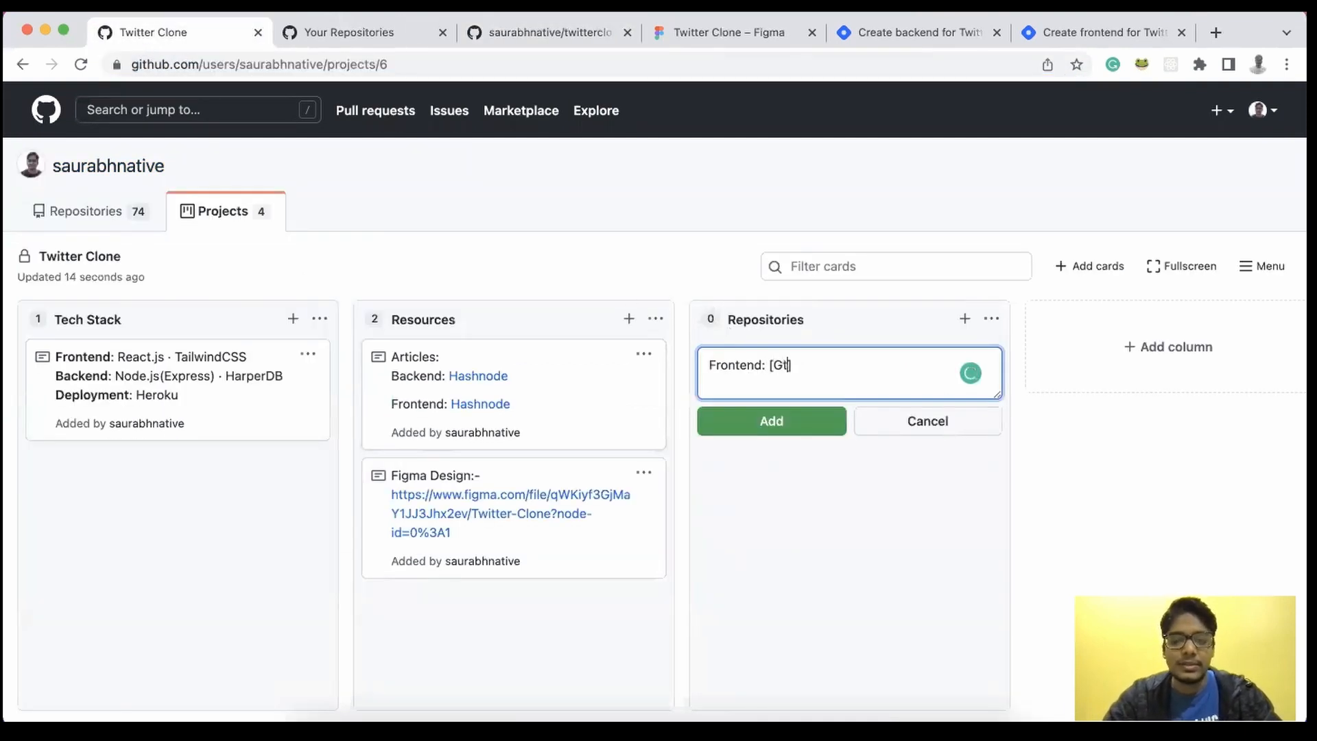
text(thub]()
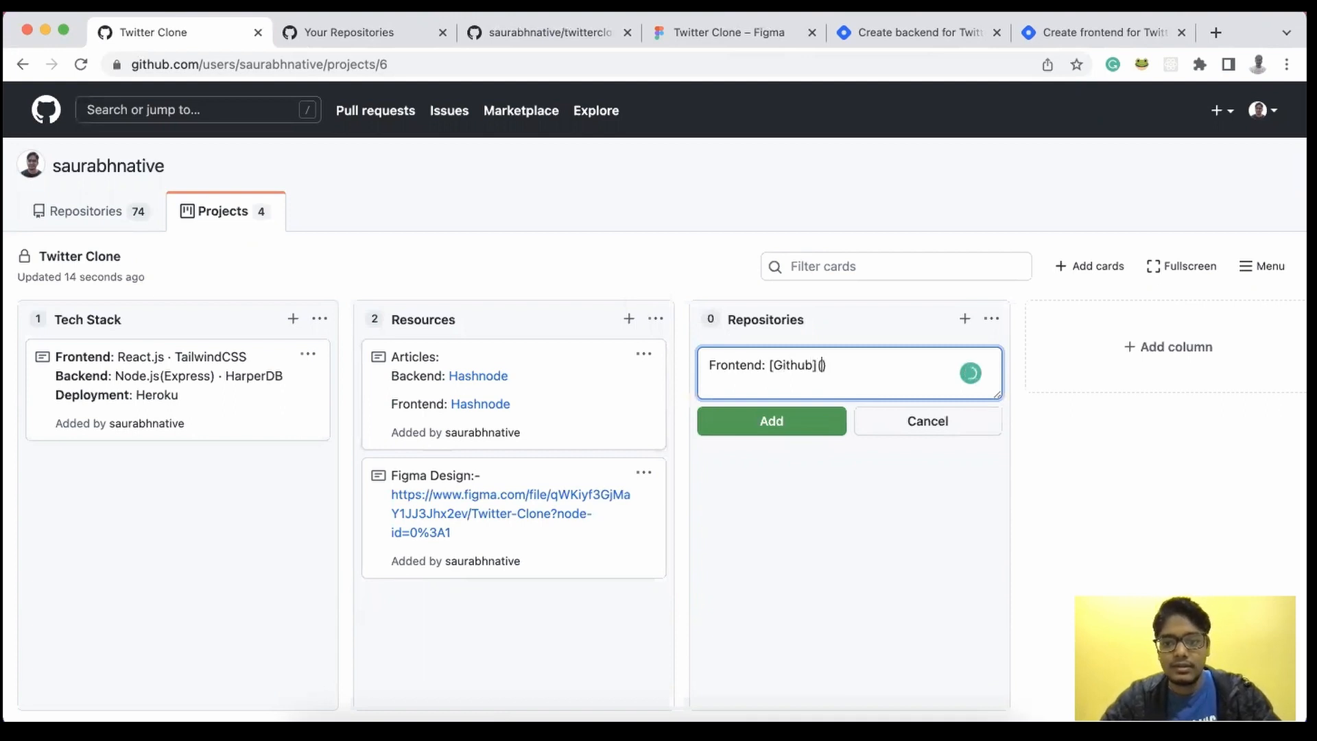
key(super+v)
text())
Step: Add a second line to the note reading "Backend: [Github]()"
key(Return)
text(Backen)
text(d: [])
text(Github)
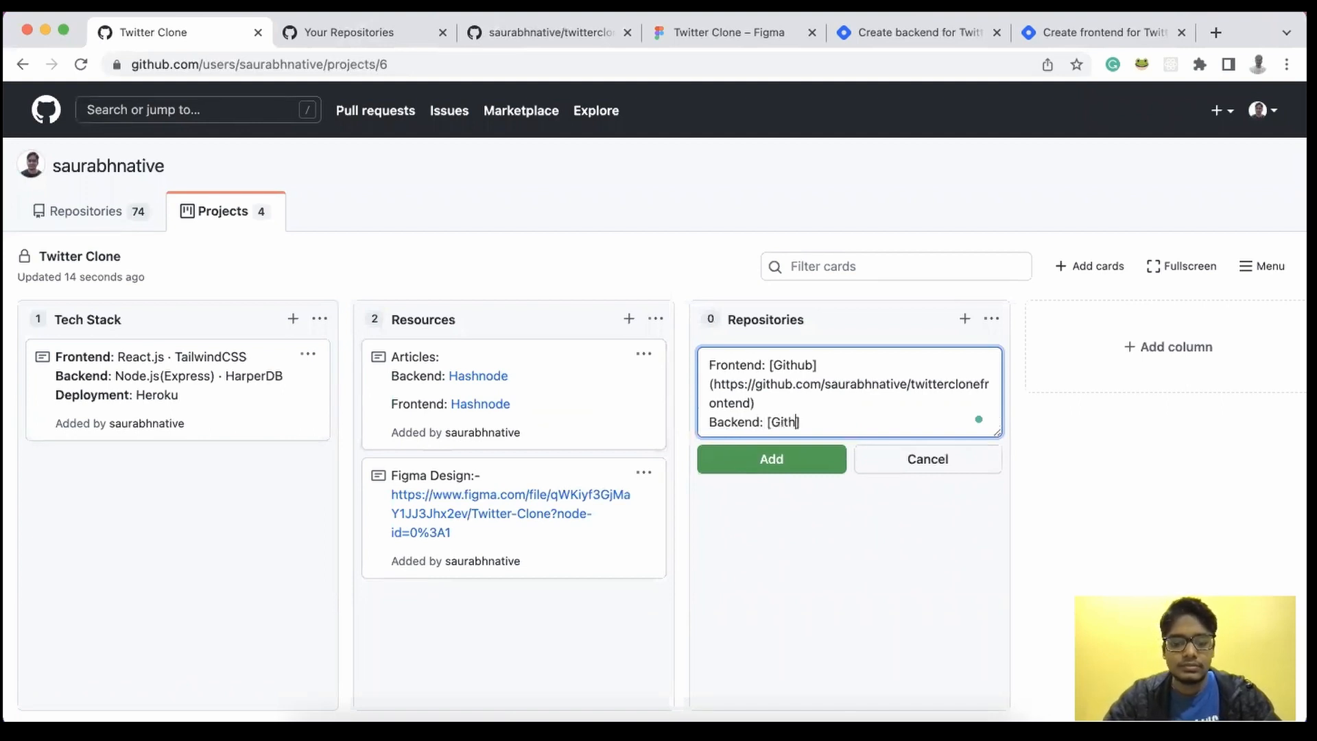
text(())
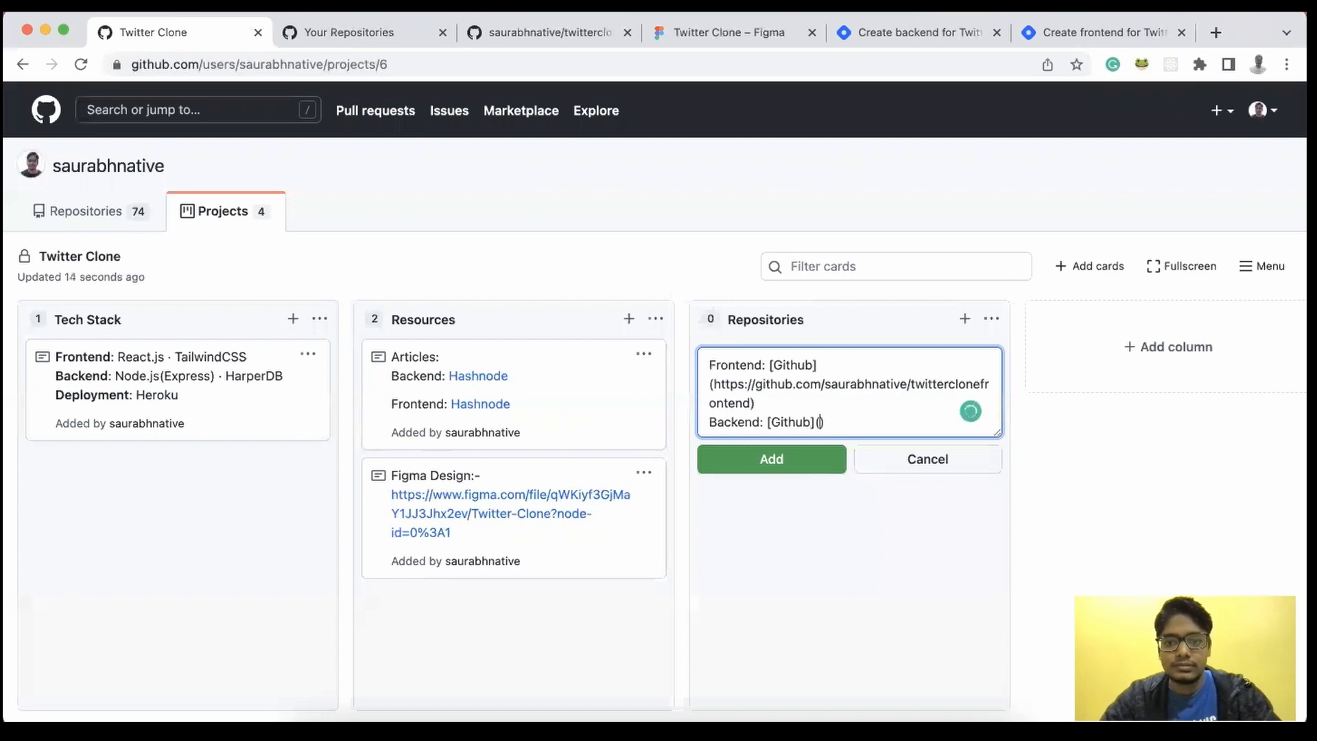
click(516, 39)
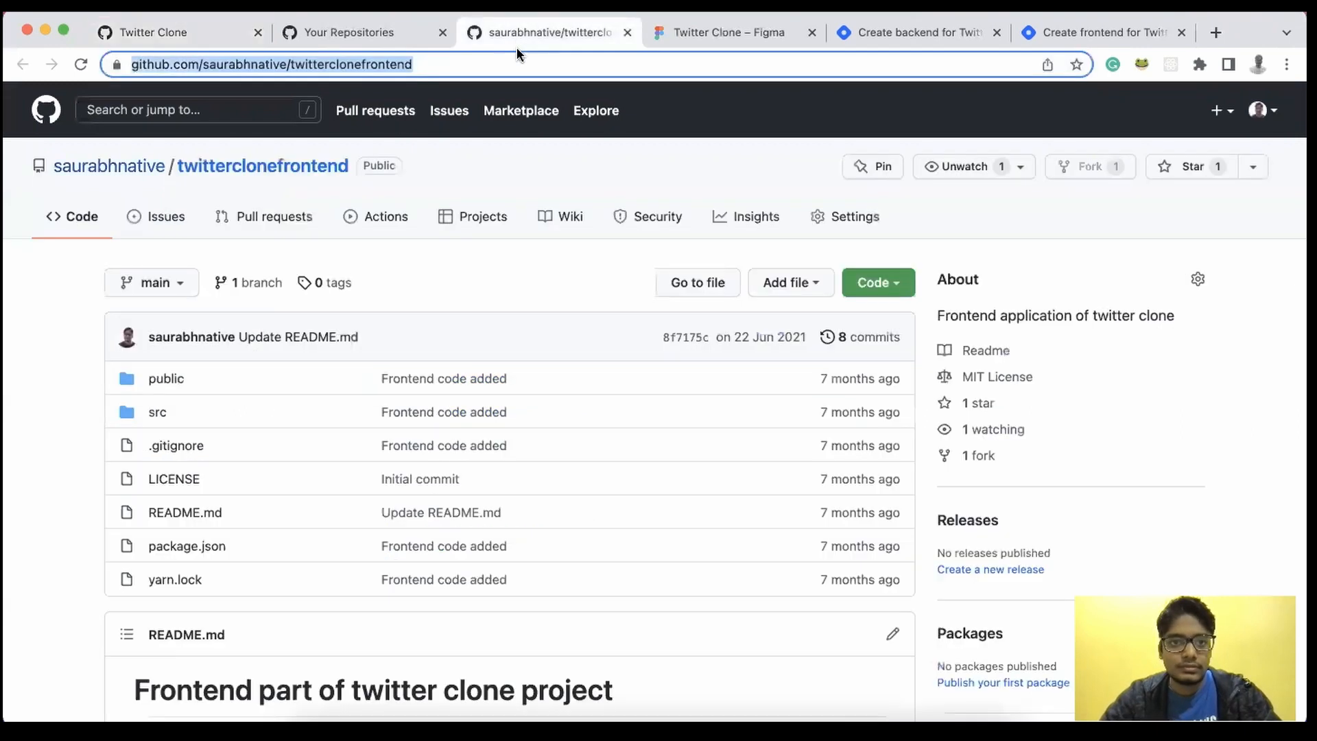
scroll(45, 363, down, 5)
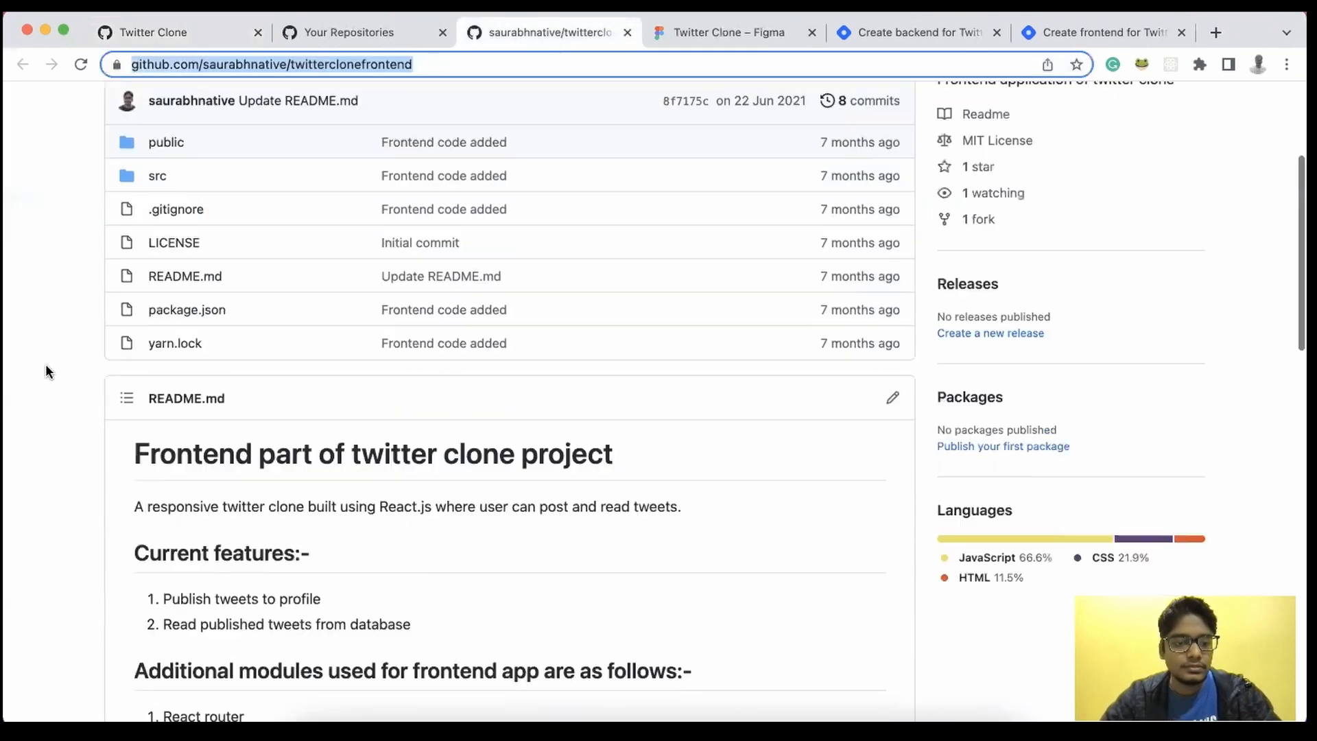
click(315, 34)
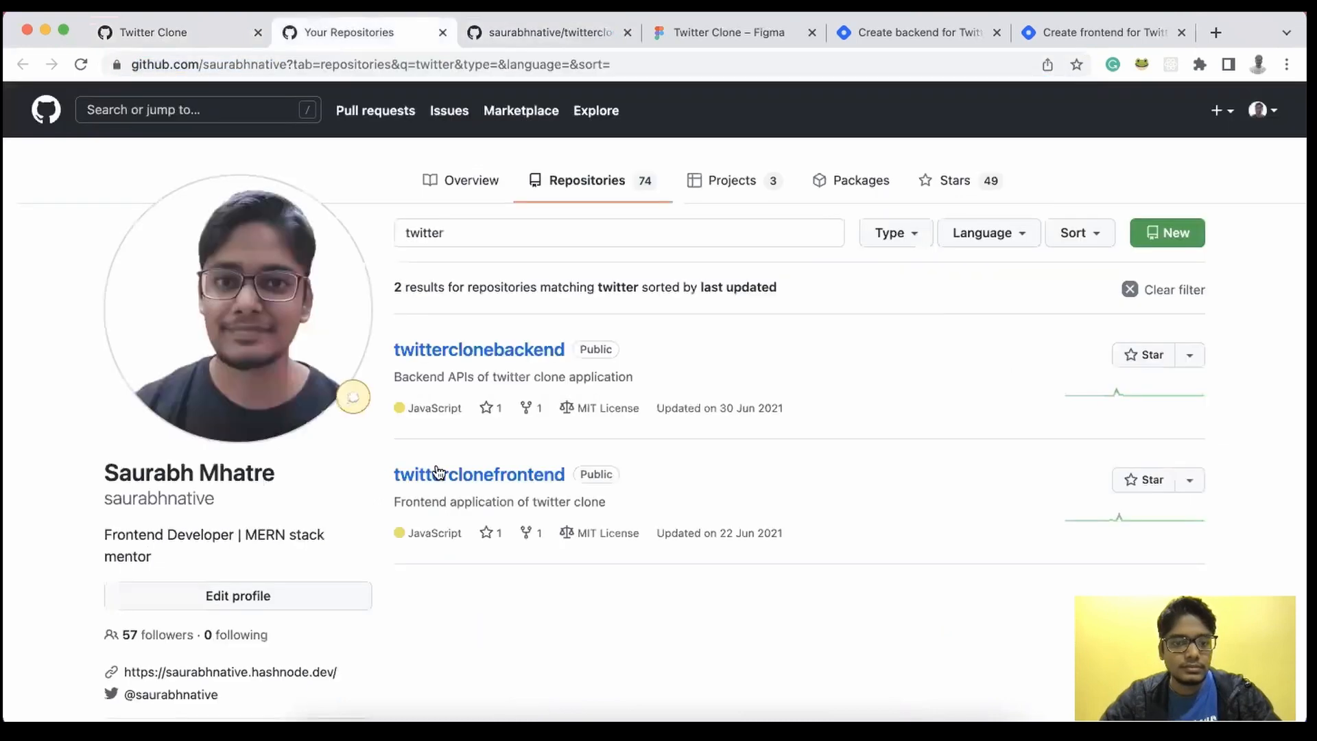
super+click(446, 478)
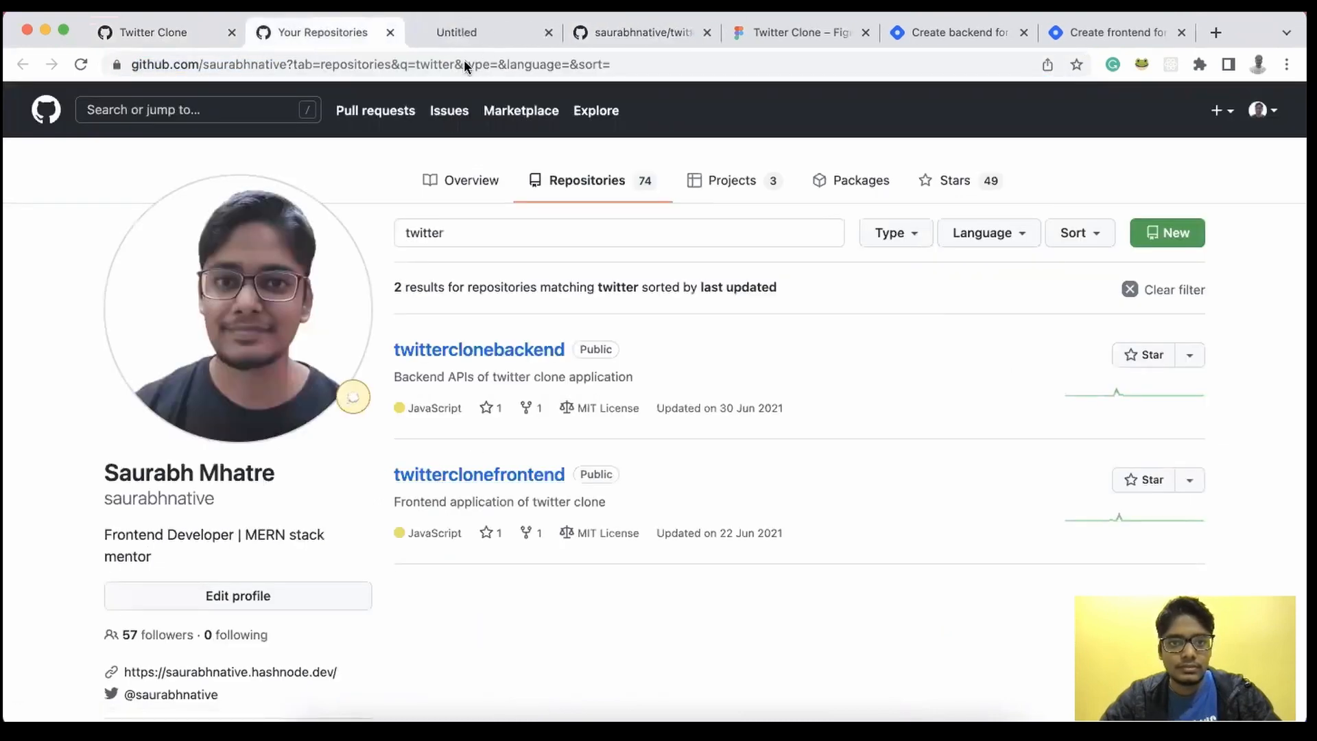
drag(1238, 27, 1238, 151)
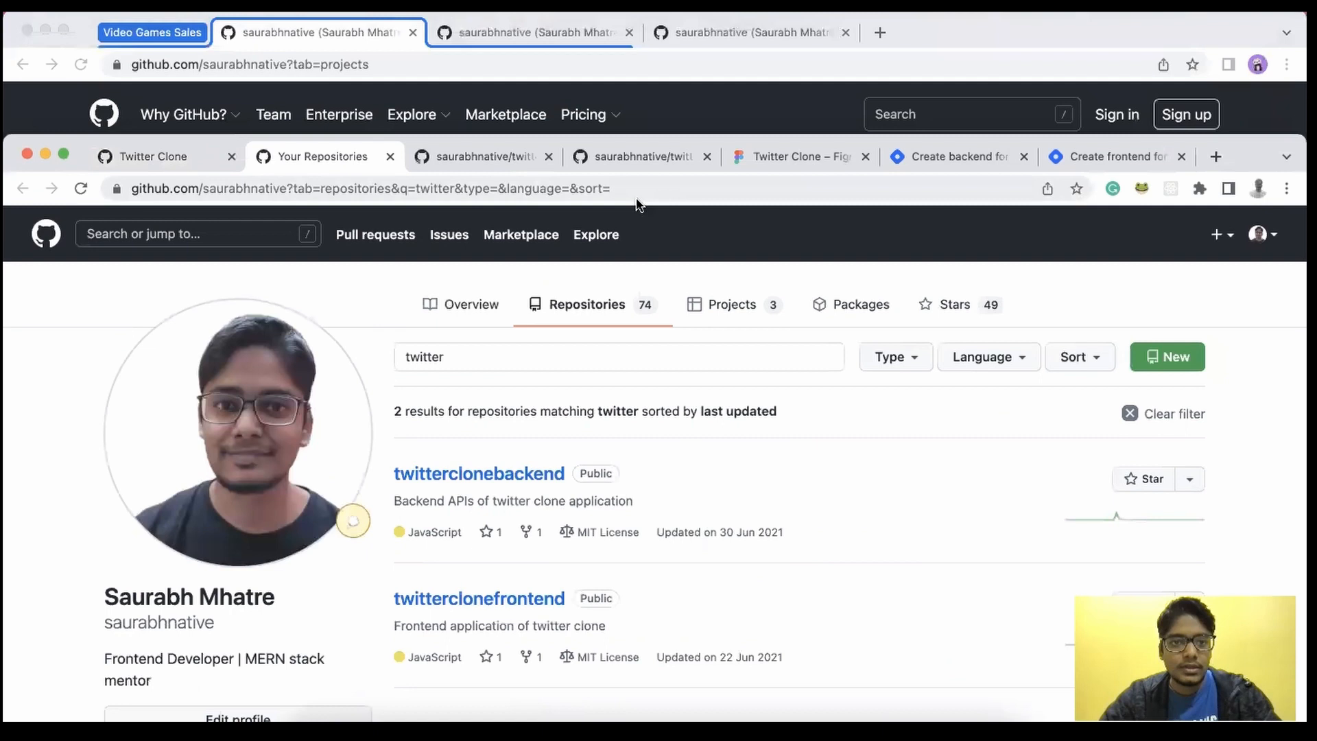
click(463, 158)
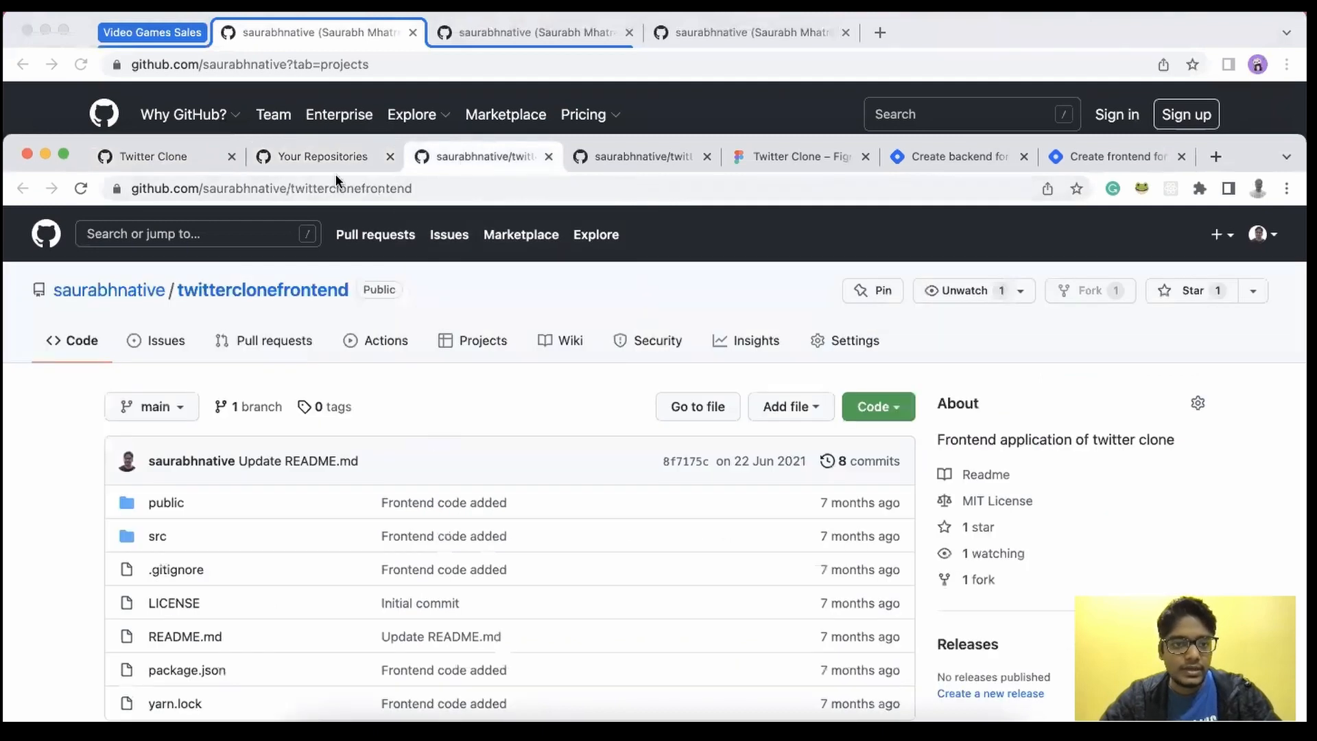
click(363, 192)
scroll(582, 172, down, 5)
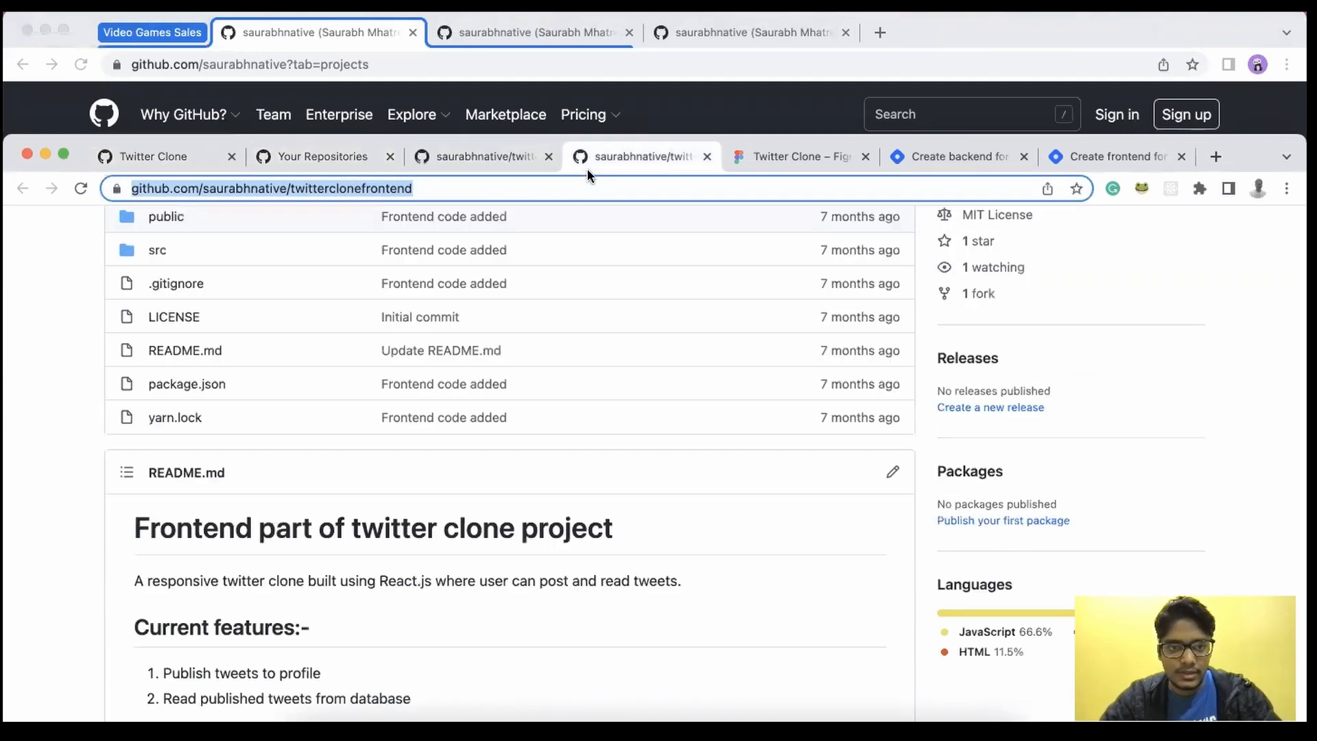
click(548, 157)
Step: Open the twitterclonebackend repository from the repository list in its own browser tab and copy its URL
click(323, 156)
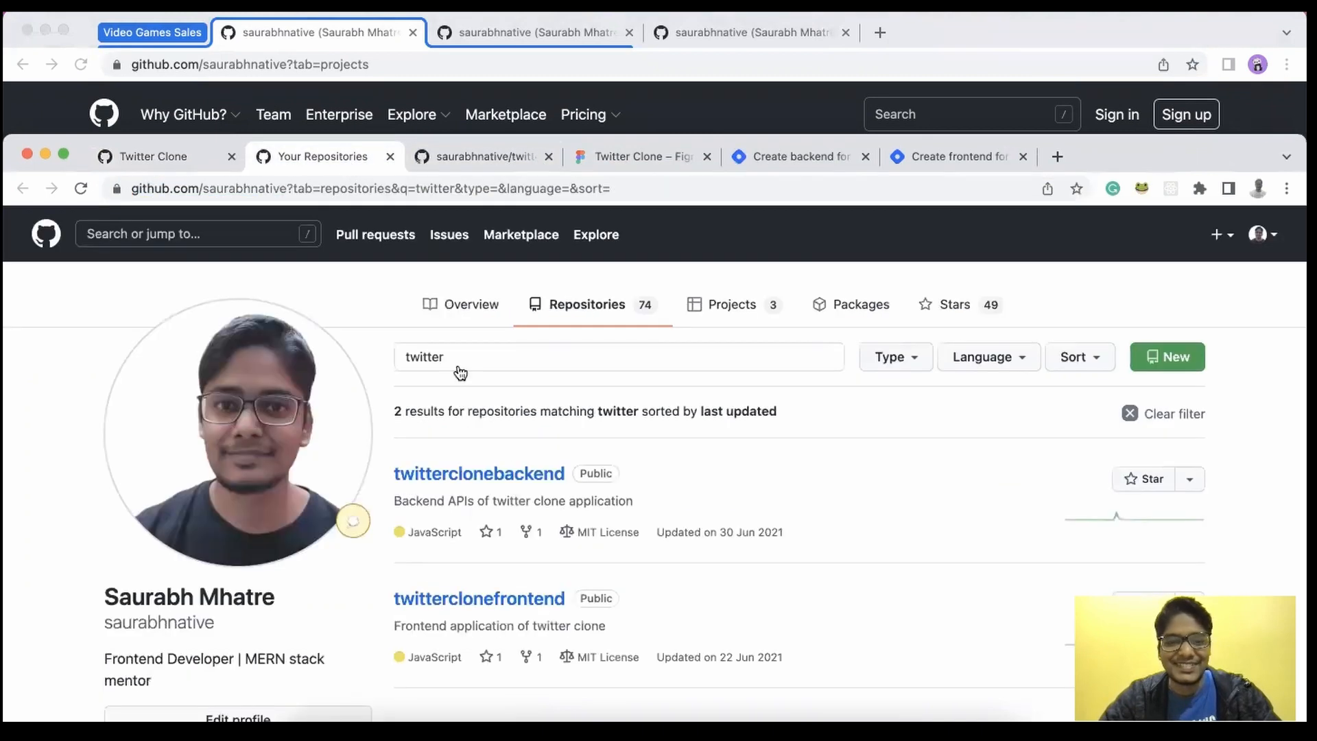
super+click(512, 478)
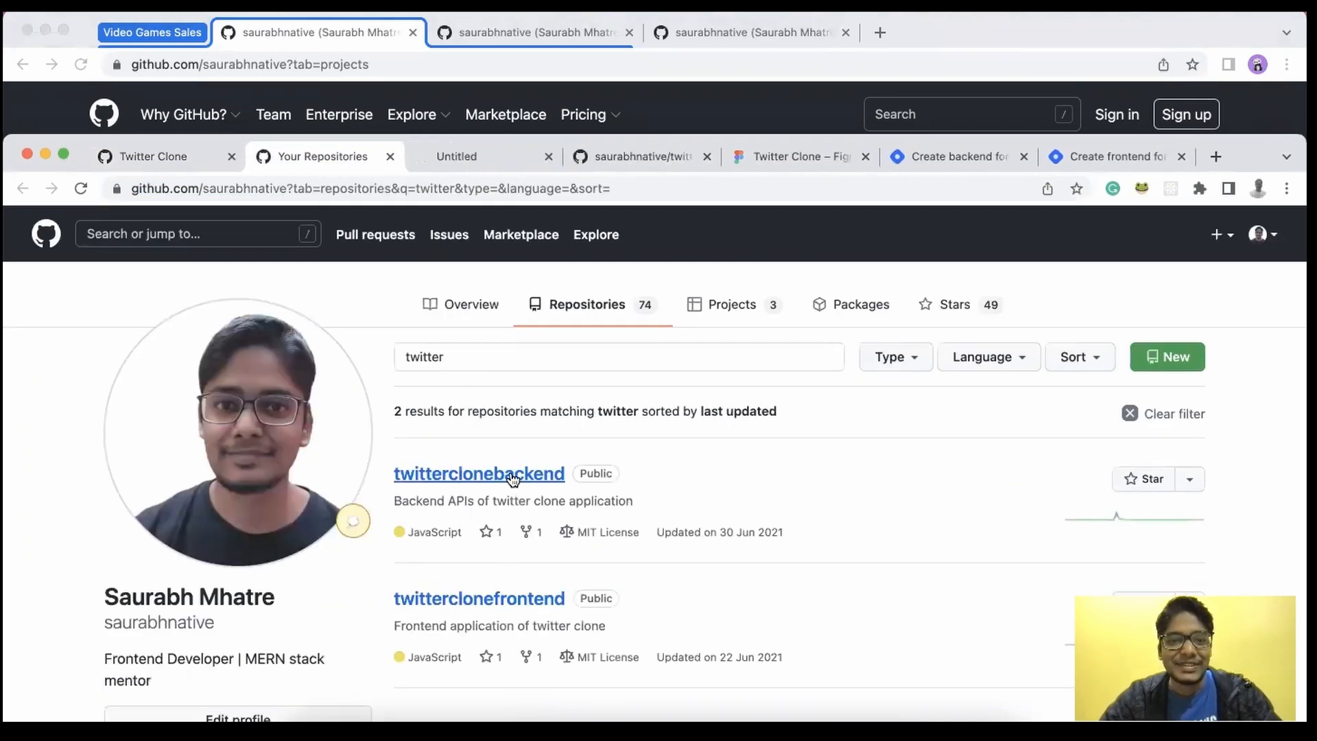
click(466, 157)
click(461, 186)
key(super+c)
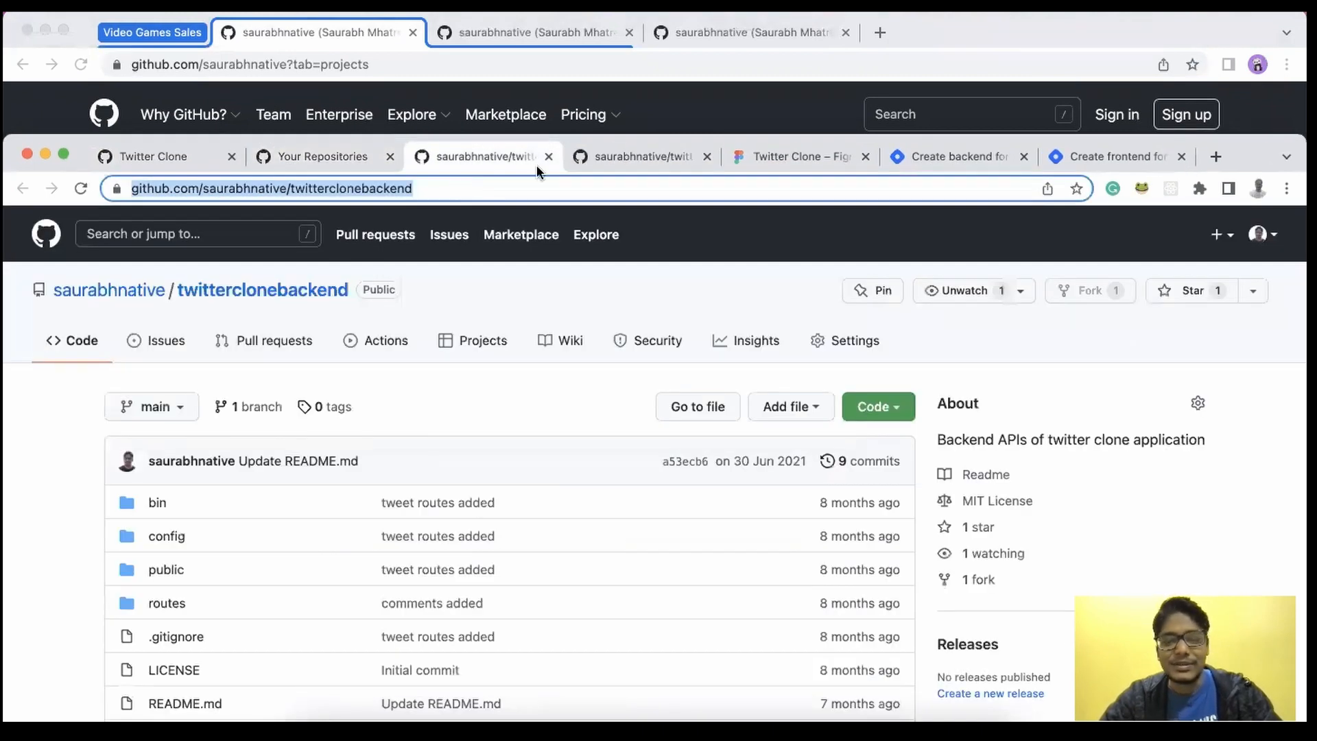
drag(1259, 151, 1256, 105)
drag(1255, 44, 1255, 34)
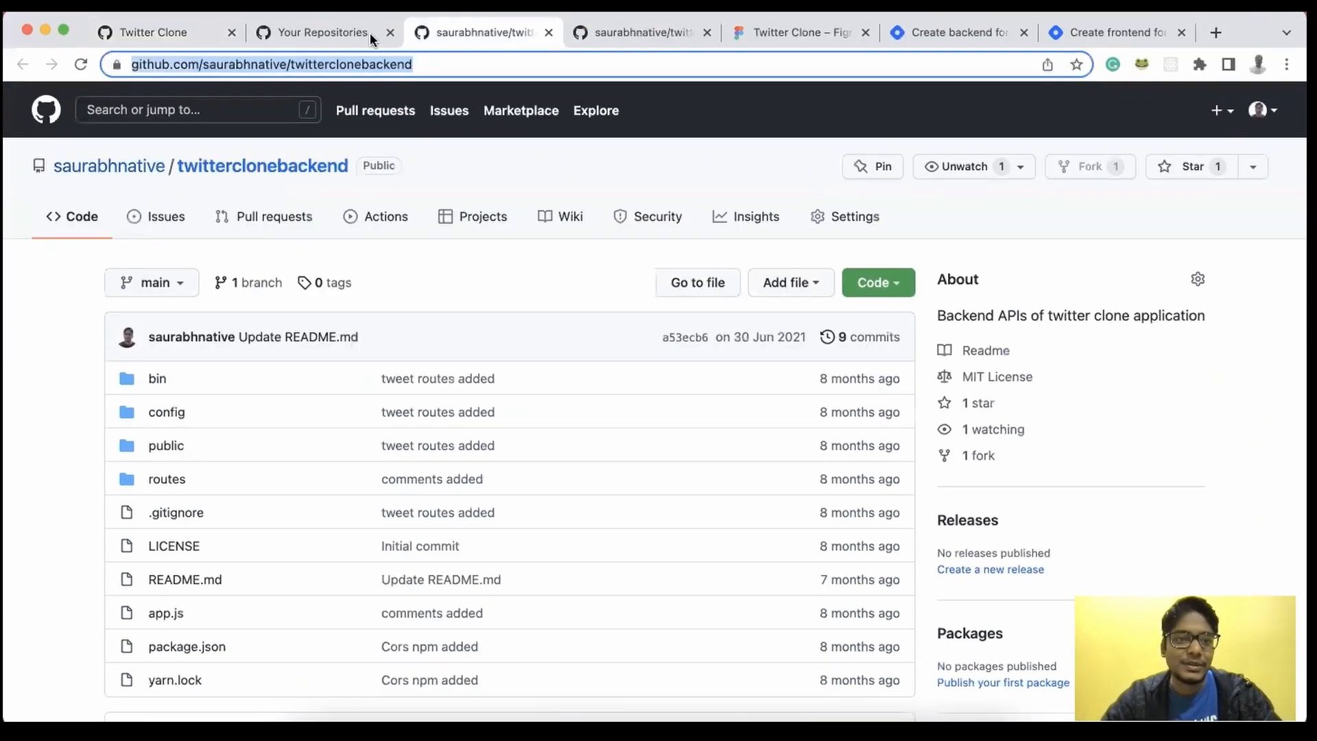
Step: Insert the copied backend URL into the "Github" link of the note's Backend line and save the note to Repositories
click(288, 33)
click(191, 34)
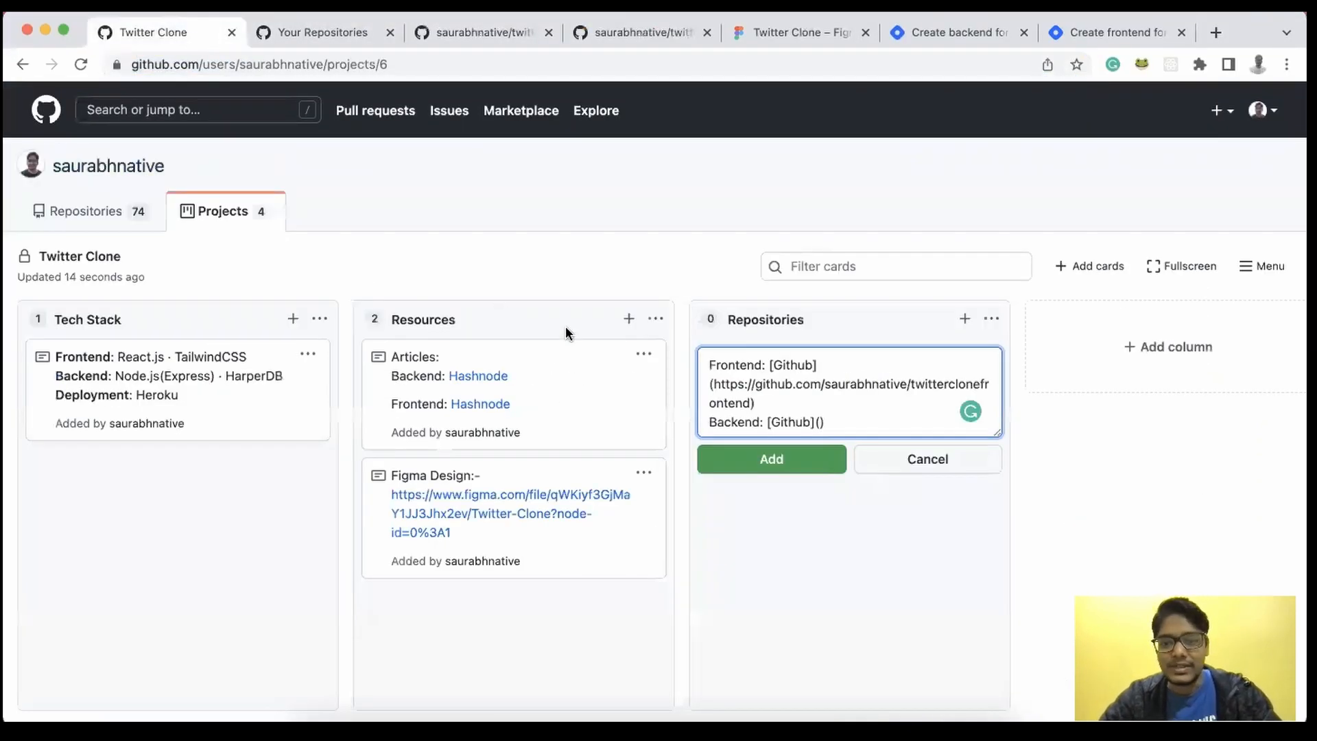
key(super+v)
click(781, 508)
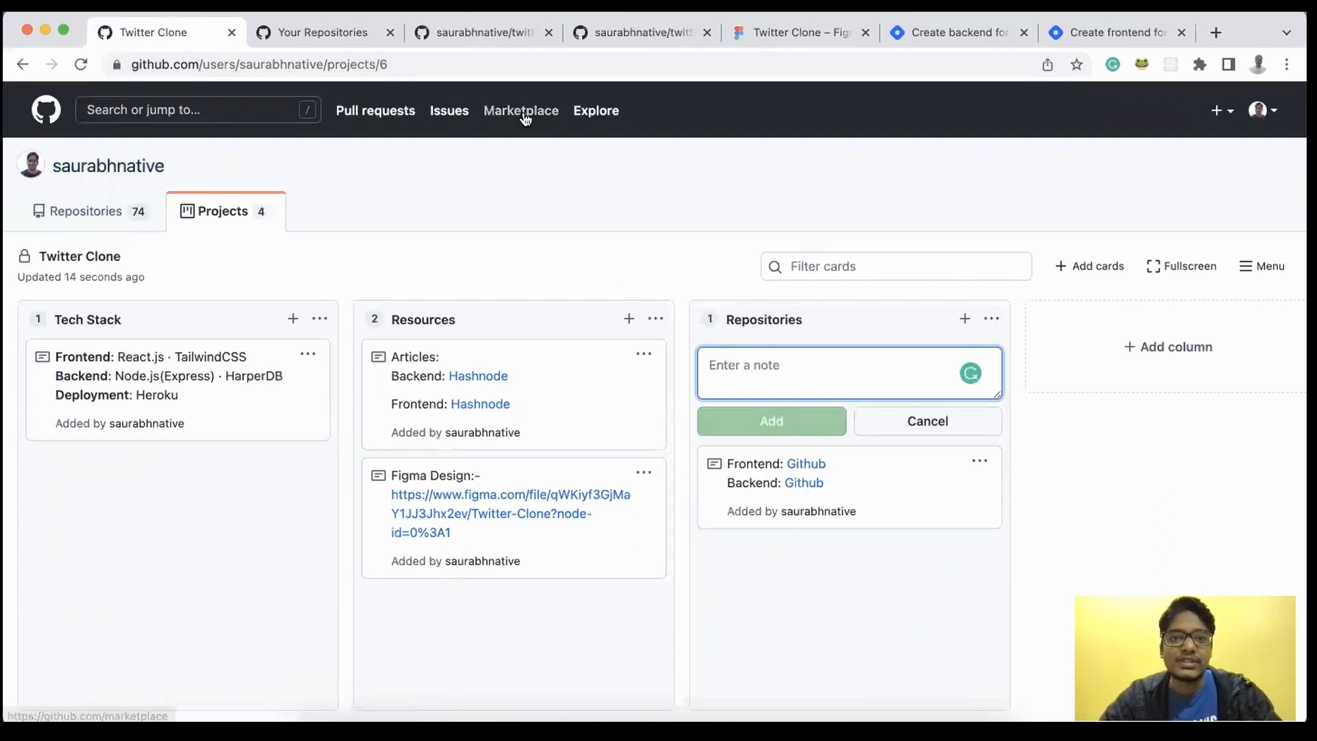
Step: Open the README.md of the twitterclonefrontend repository for editing
click(636, 41)
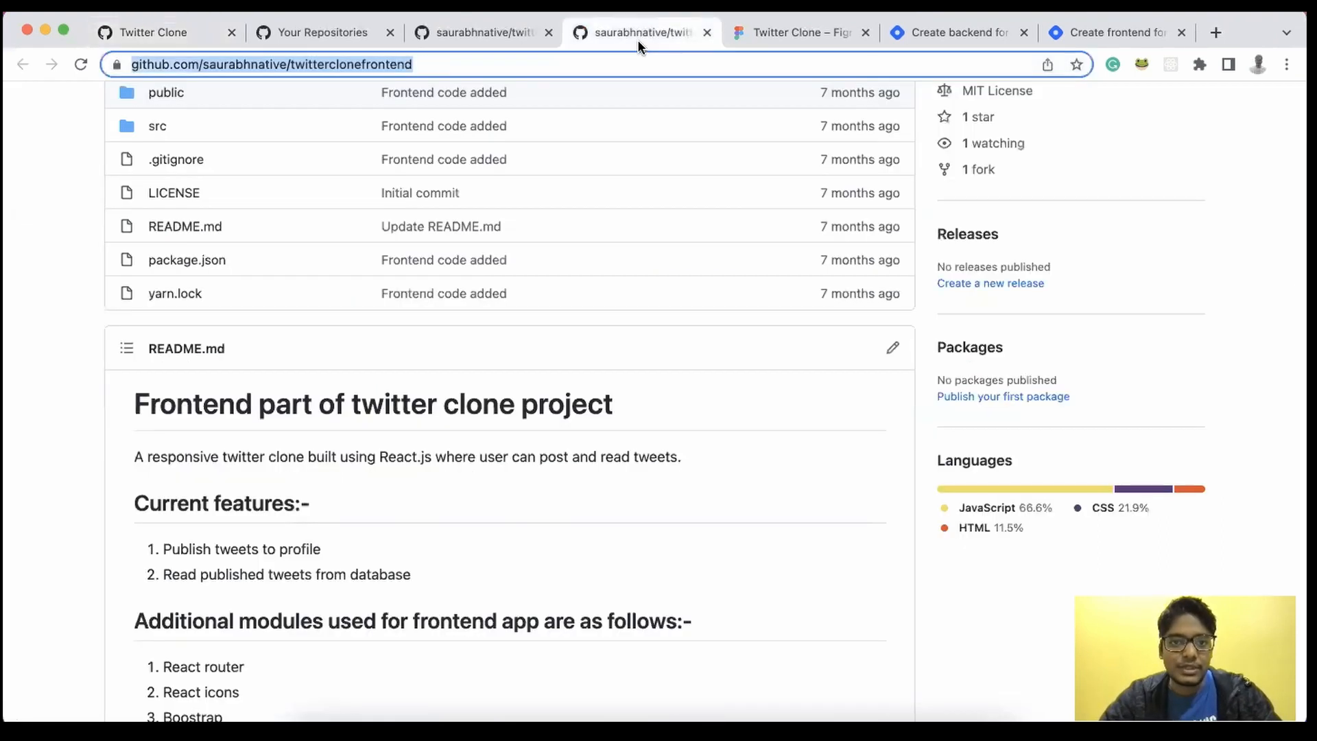
scroll(96, 584, down, 10)
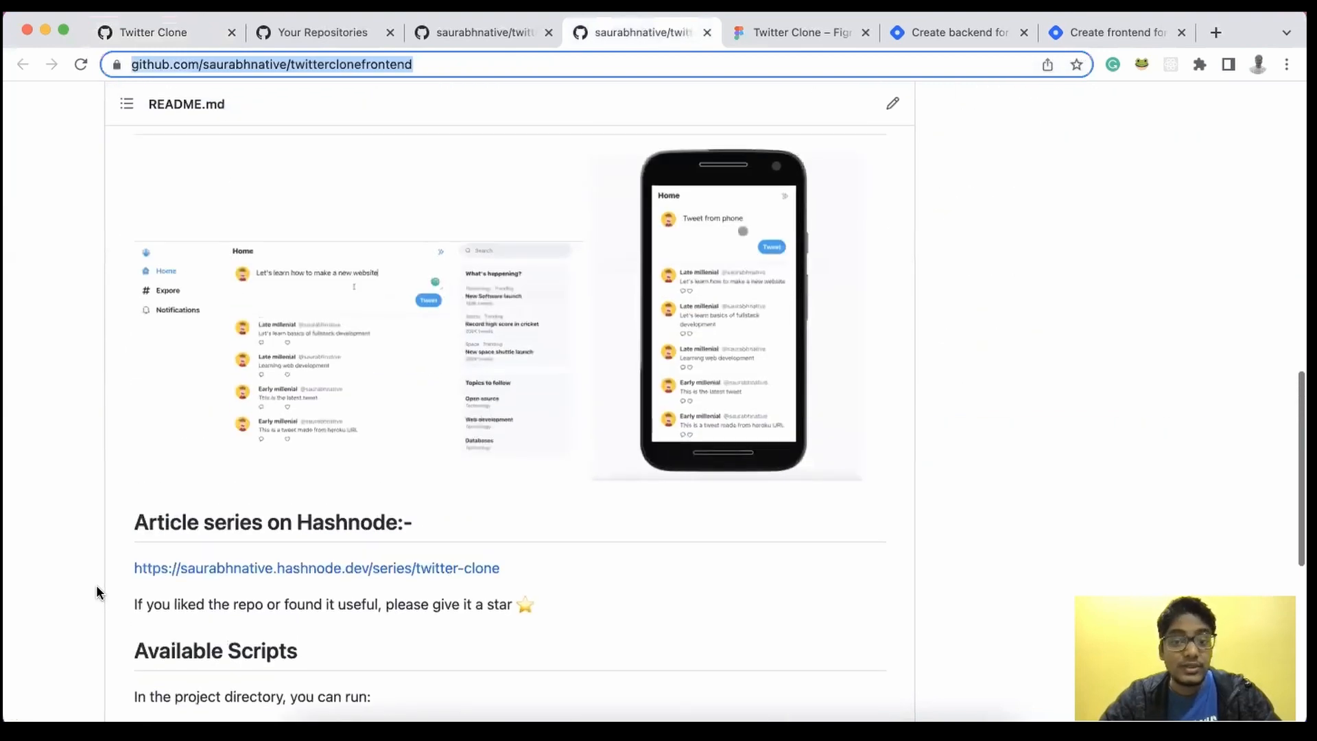
scroll(96, 584, up, 1)
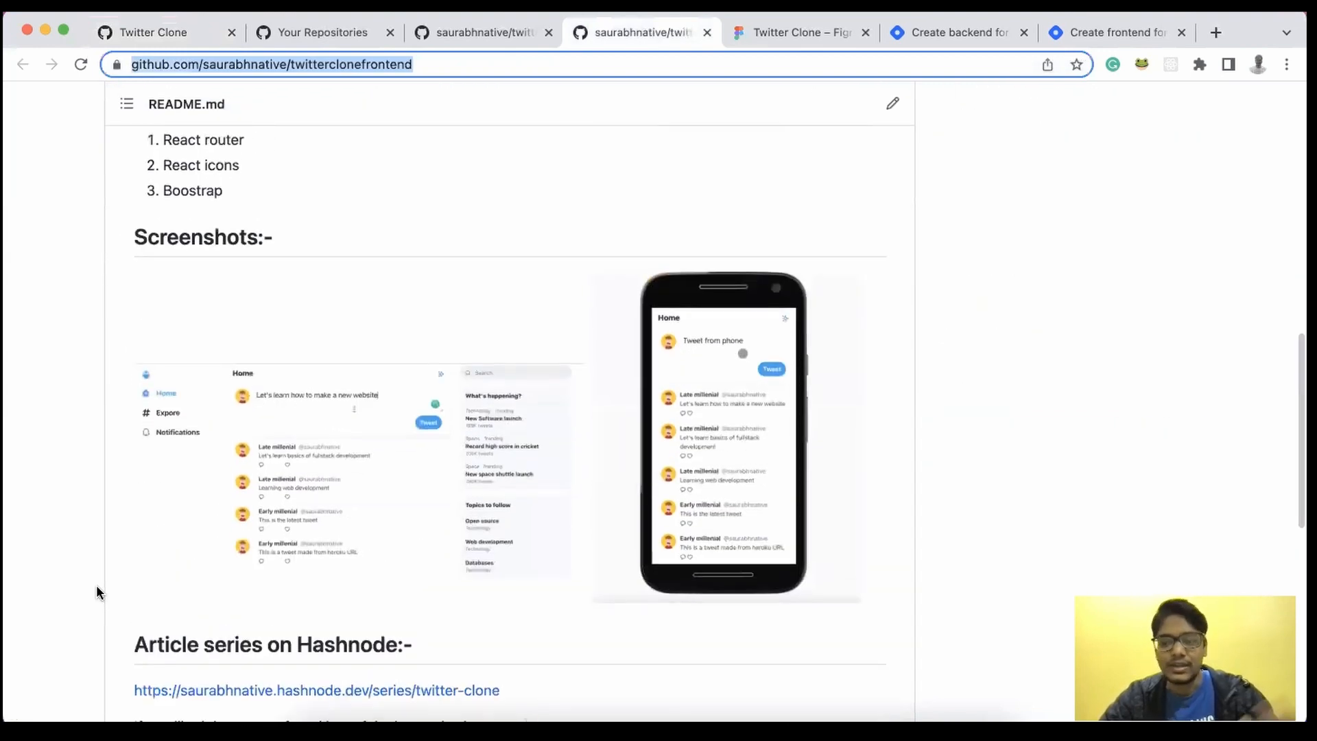
scroll(112, 544, up, 1)
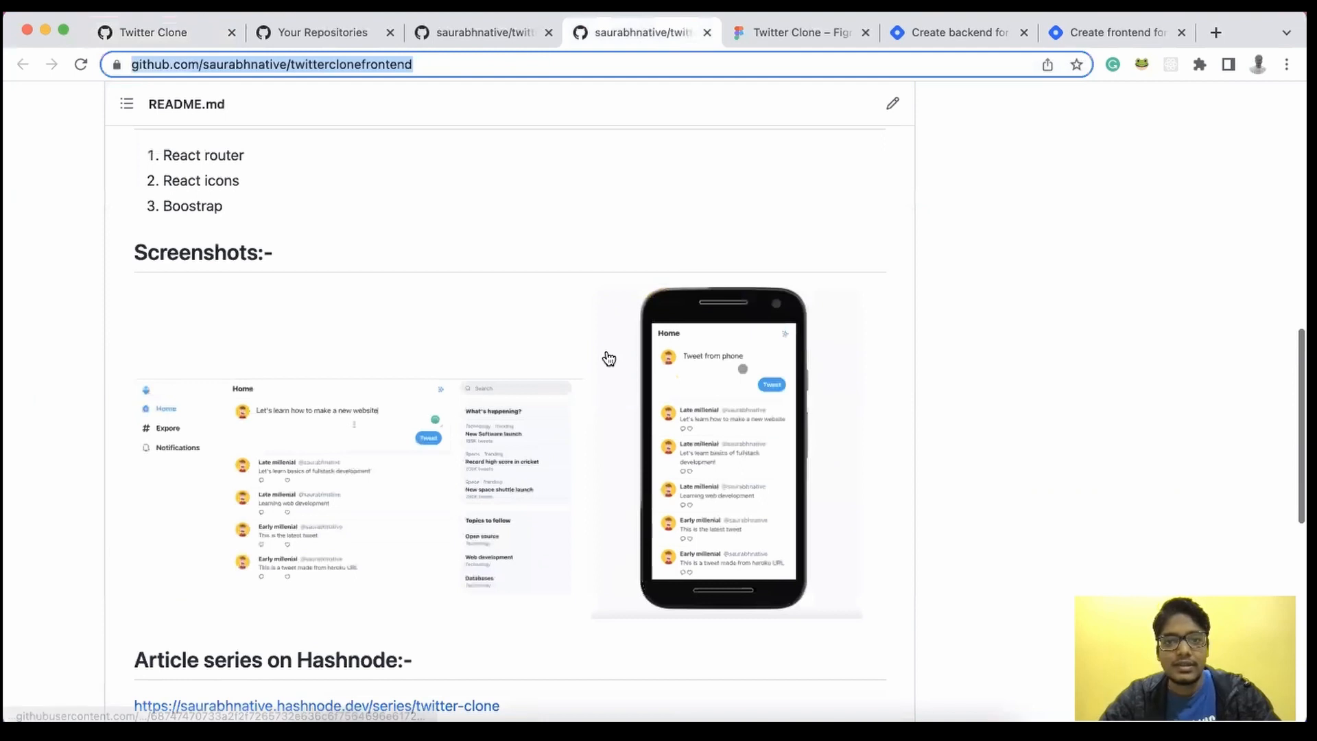
scroll(617, 348, up, 15)
scroll(715, 375, down, 5)
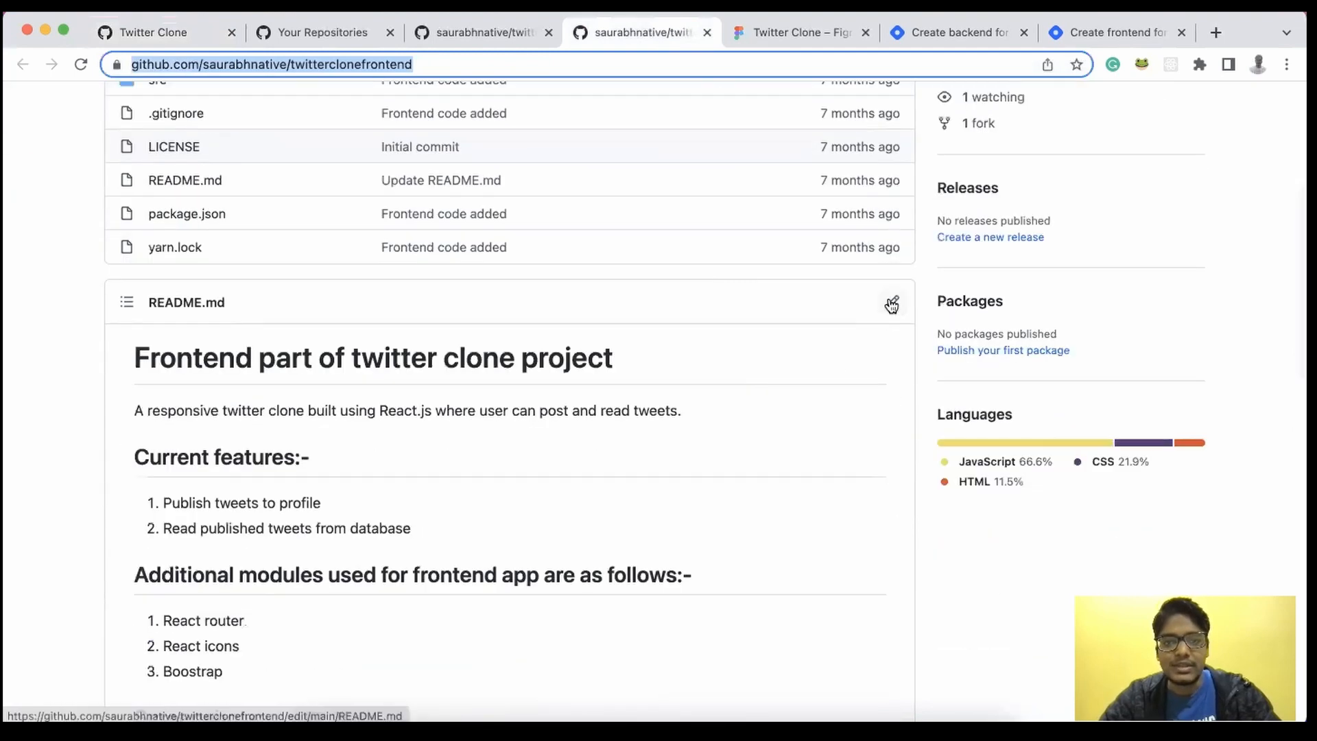
click(891, 304)
Step: Copy the paragraph and image markup beneath the README's Screenshots heading and go back to the repository's main page
scroll(88, 505, down, 3)
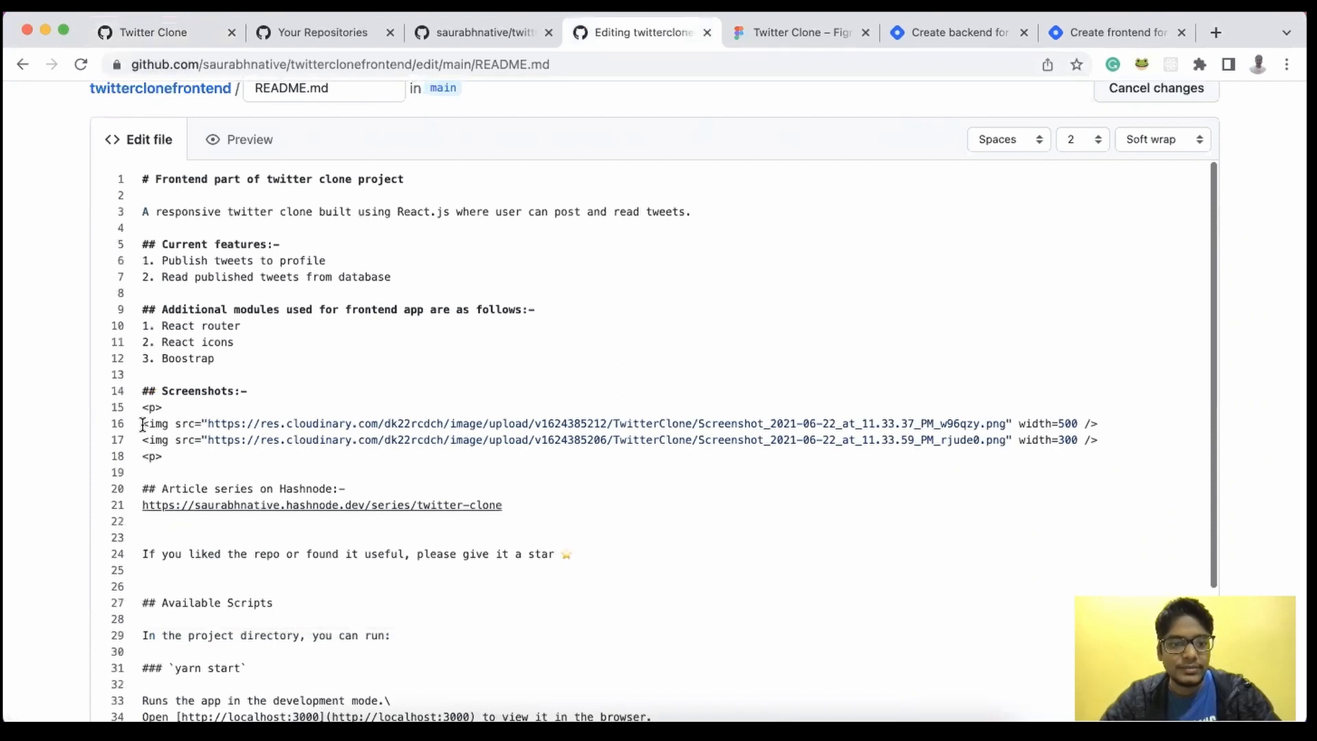
drag(140, 409, 173, 450)
key(super+c)
scroll(59, 450, up, 3)
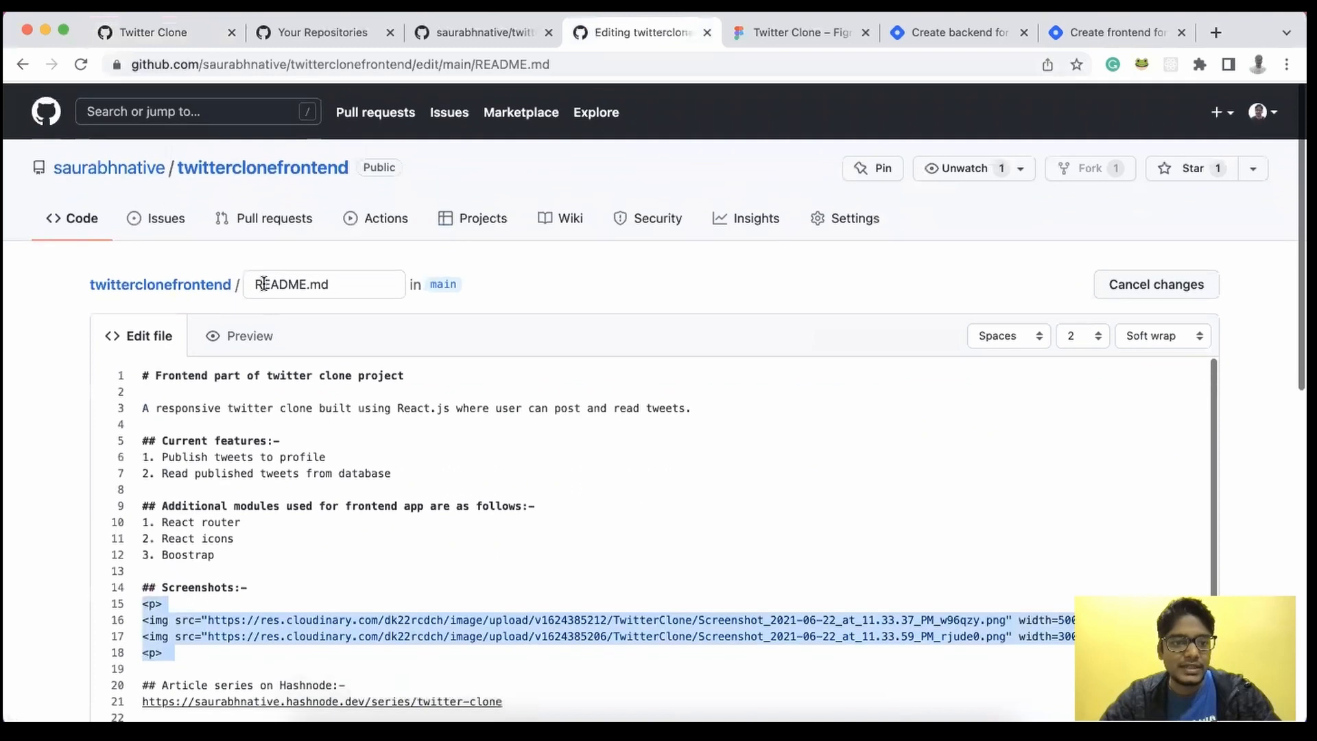
click(181, 166)
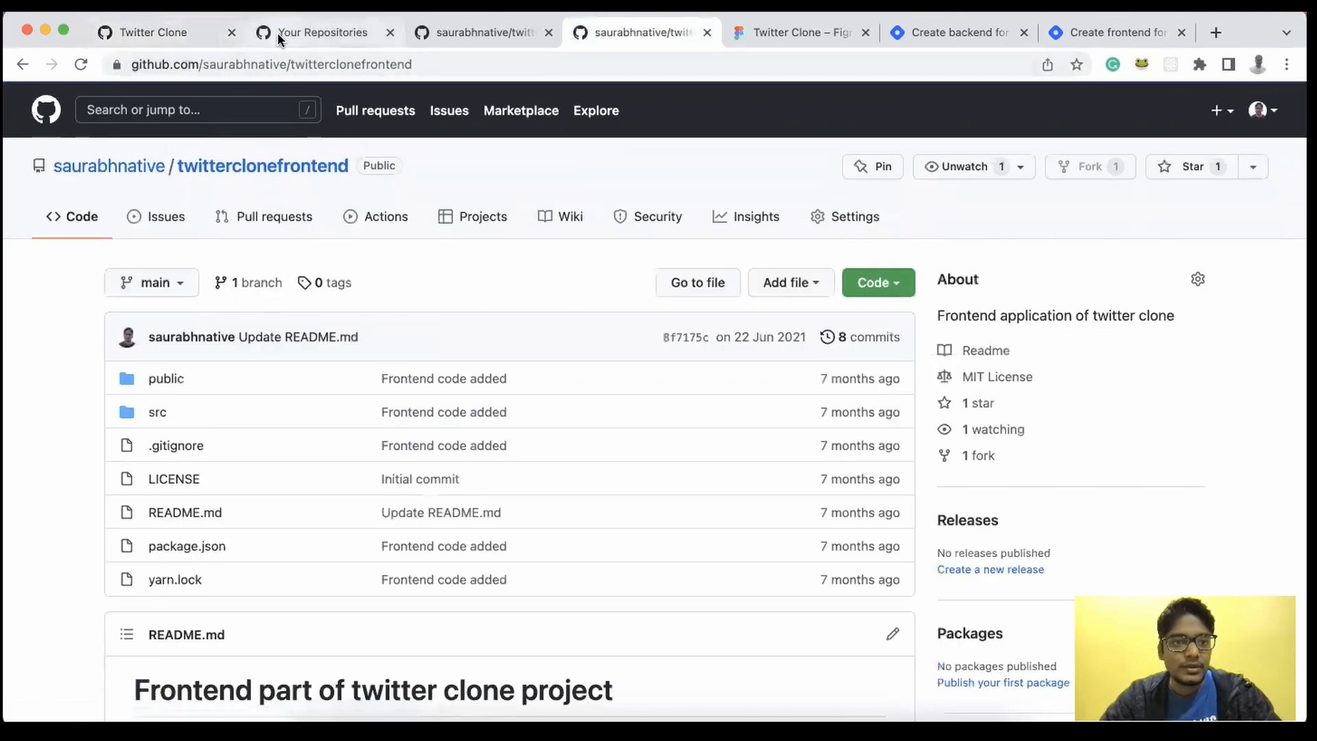
Step: Add a "Project Screenshots:-" note containing the copied image markup to the board's Resources column and dismiss the empty new-note form
click(277, 31)
click(199, 43)
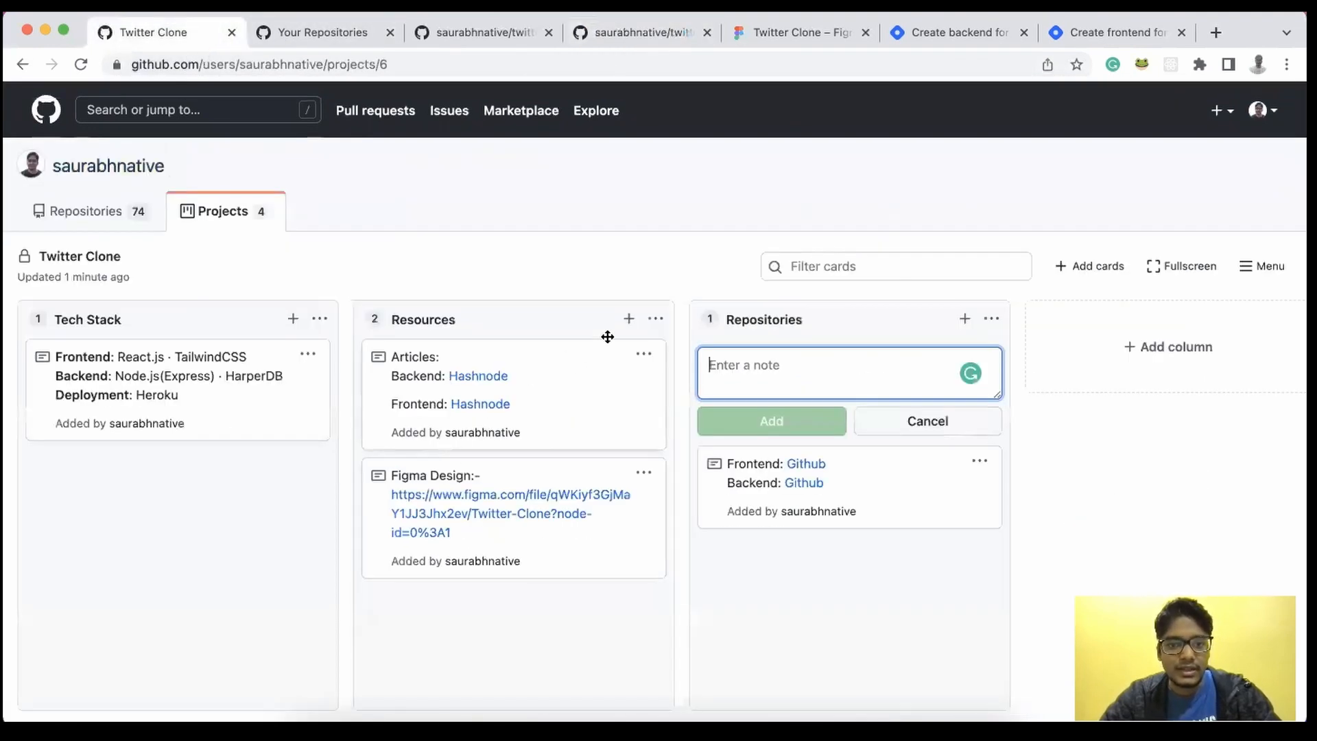
click(627, 320)
text(Project Screensh)
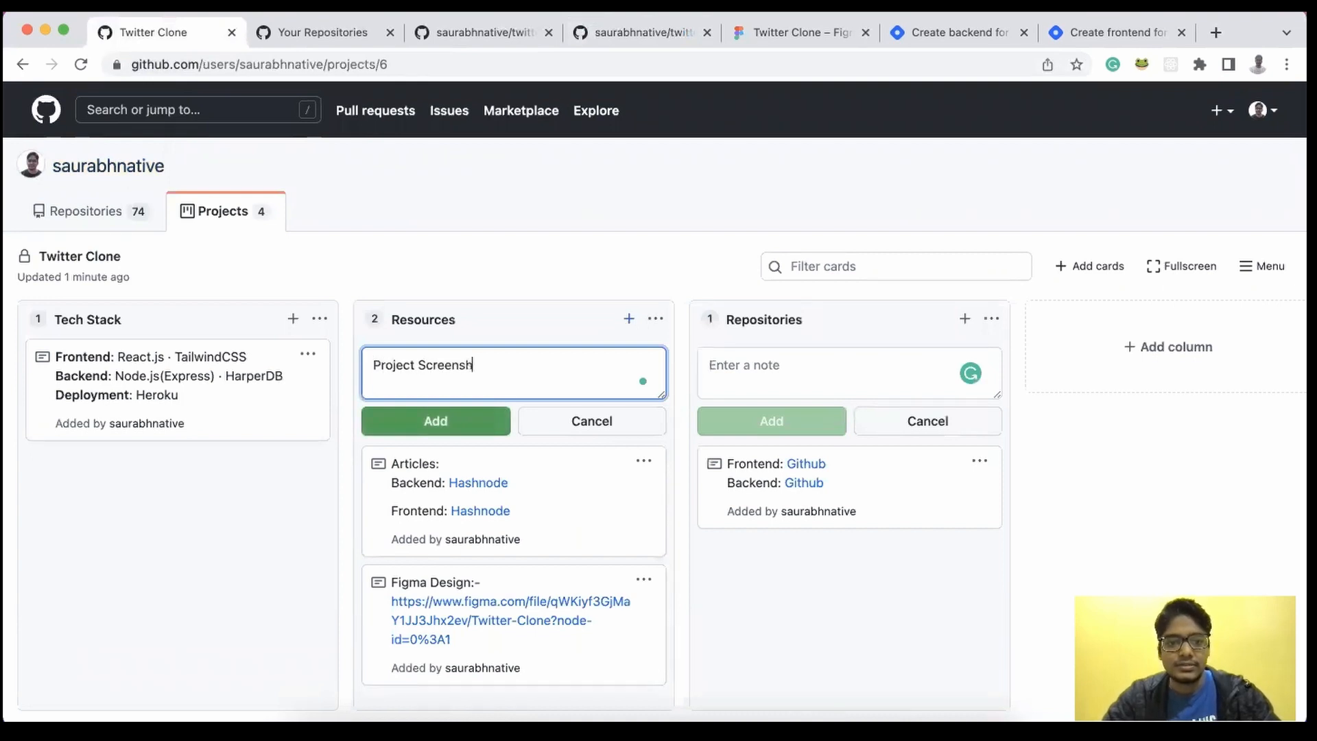
text(ots:-)
key(Return)
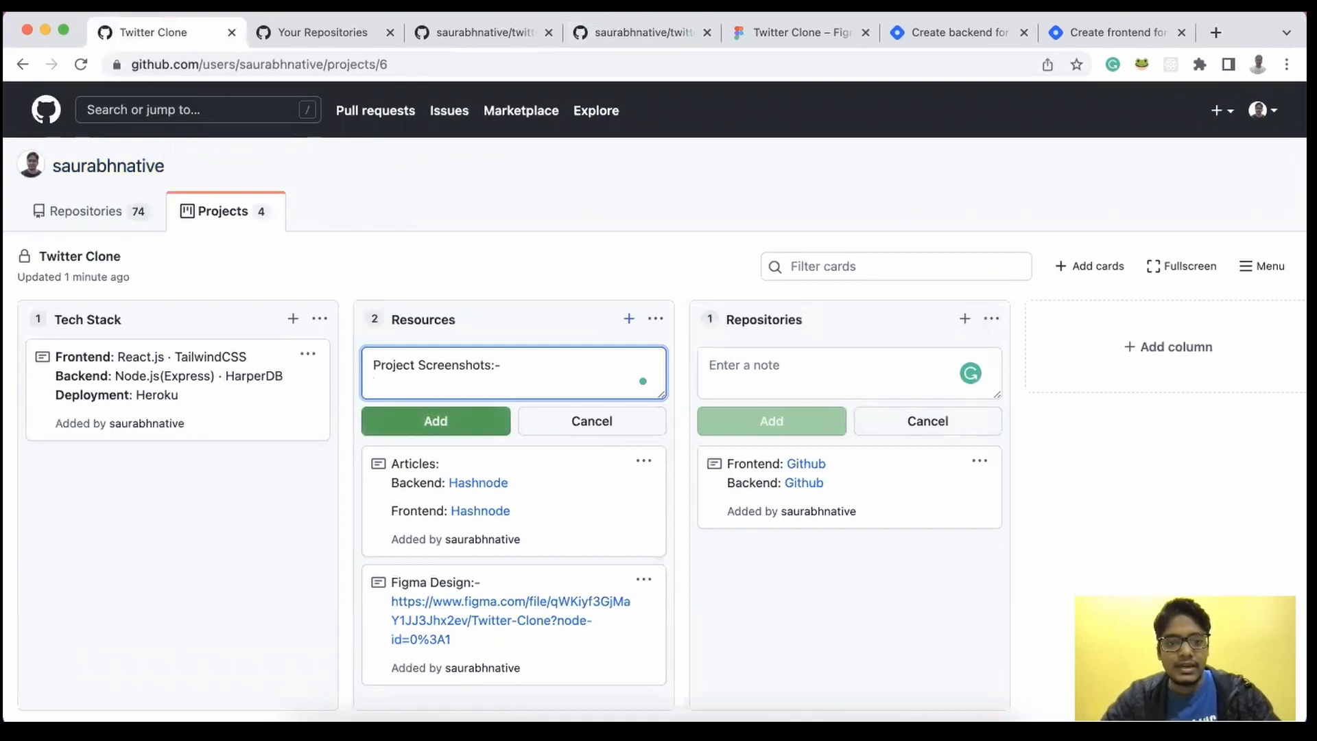
key(super+v)
click(472, 628)
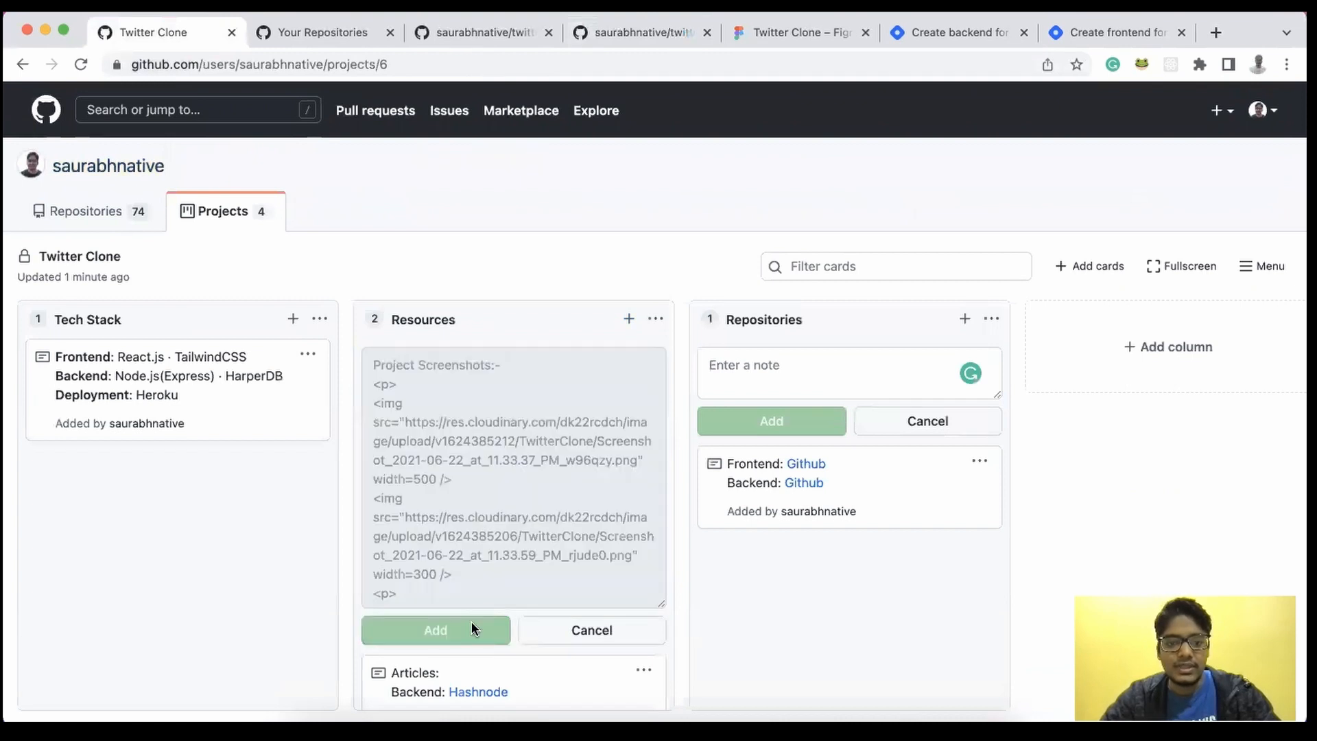
scroll(513, 516, down, 10)
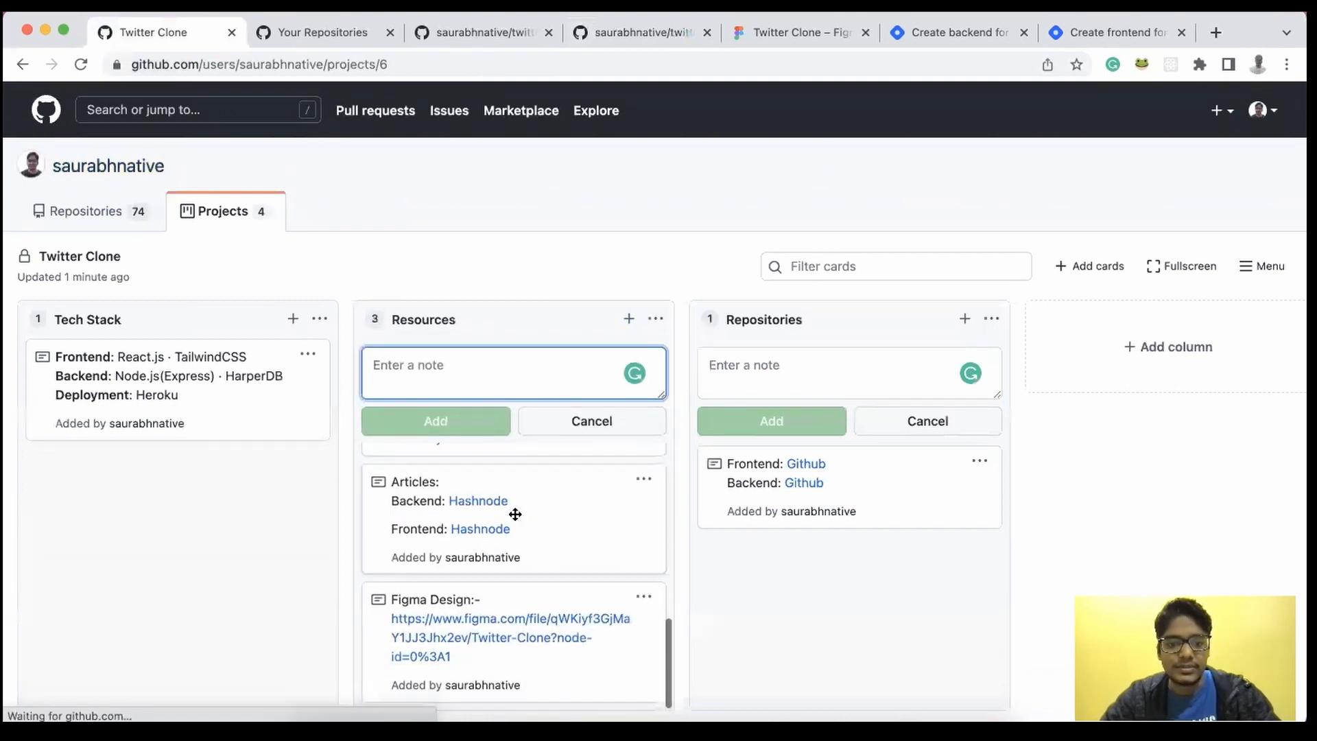
scroll(515, 515, up, 10)
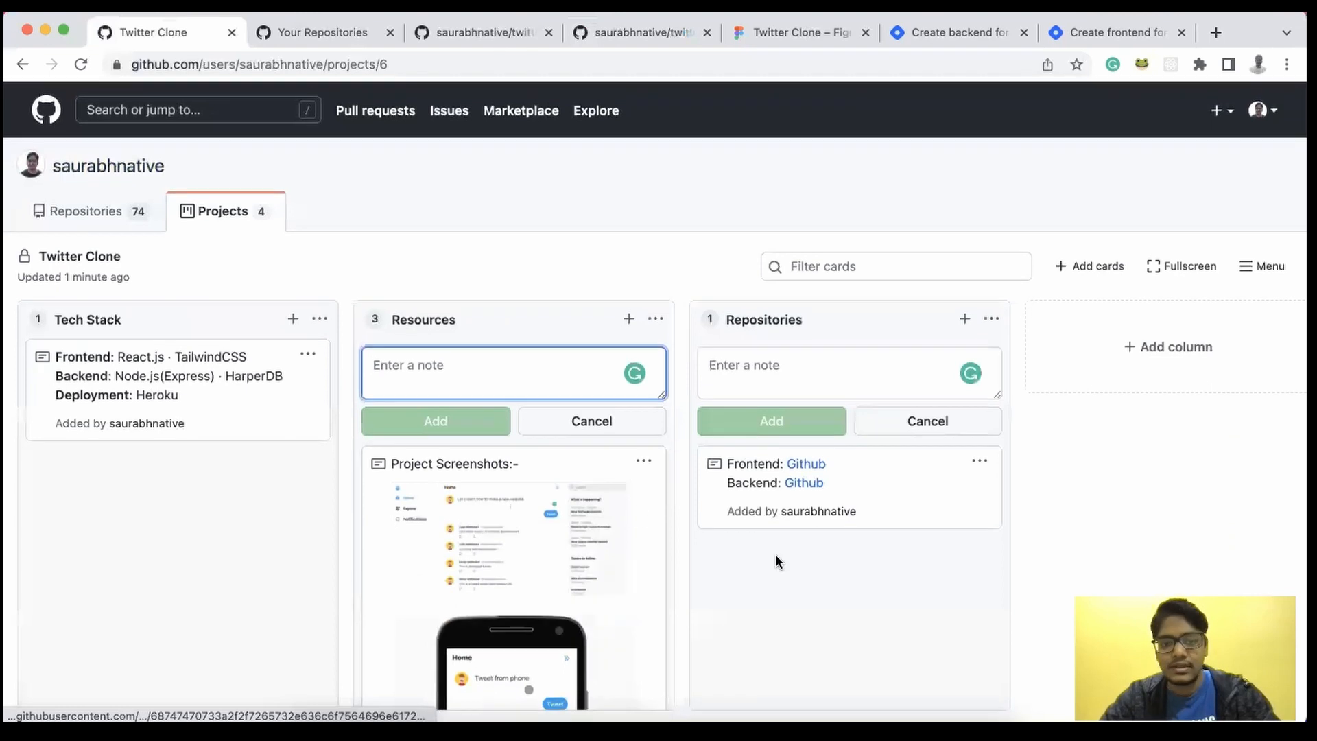
click(641, 421)
Step: Move the Project Screenshots note from the Resources column to the top of the Repositories column
scroll(650, 252, down, 1)
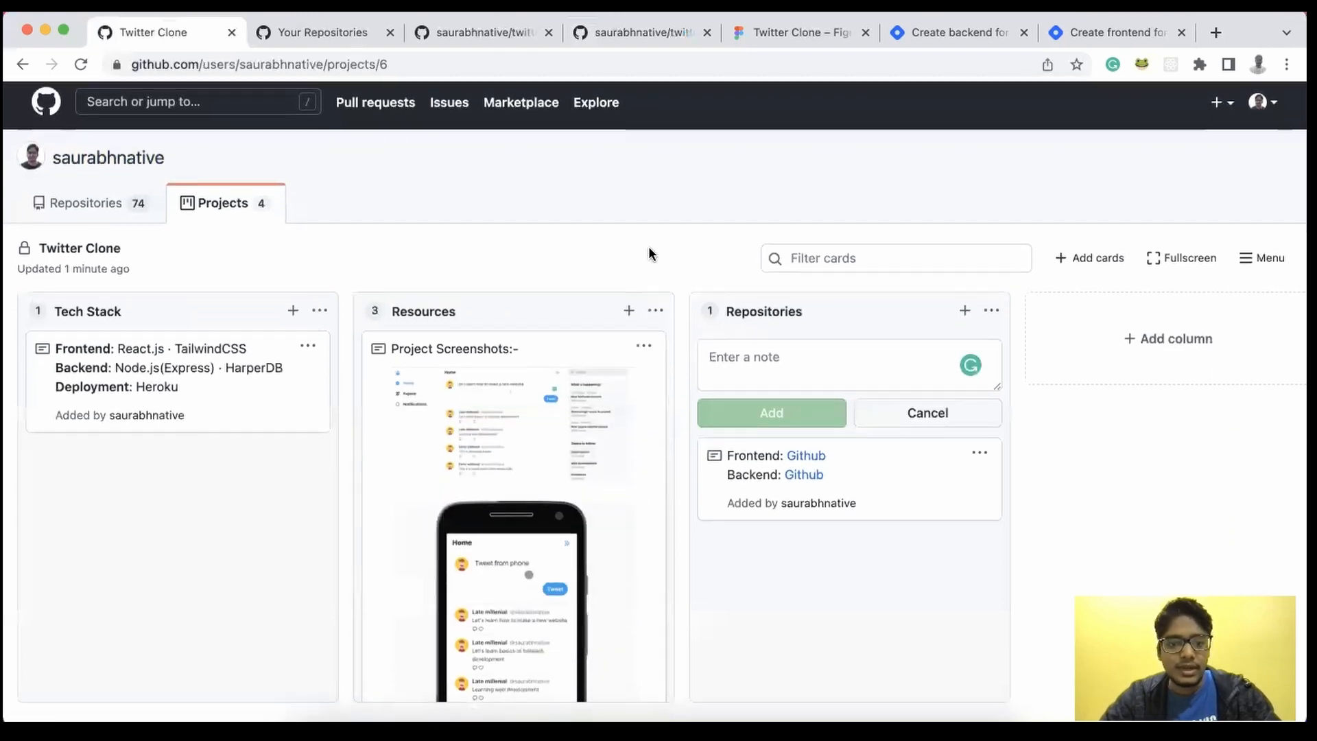
scroll(650, 255, up, 1)
scroll(602, 514, down, 10)
scroll(579, 554, up, 10)
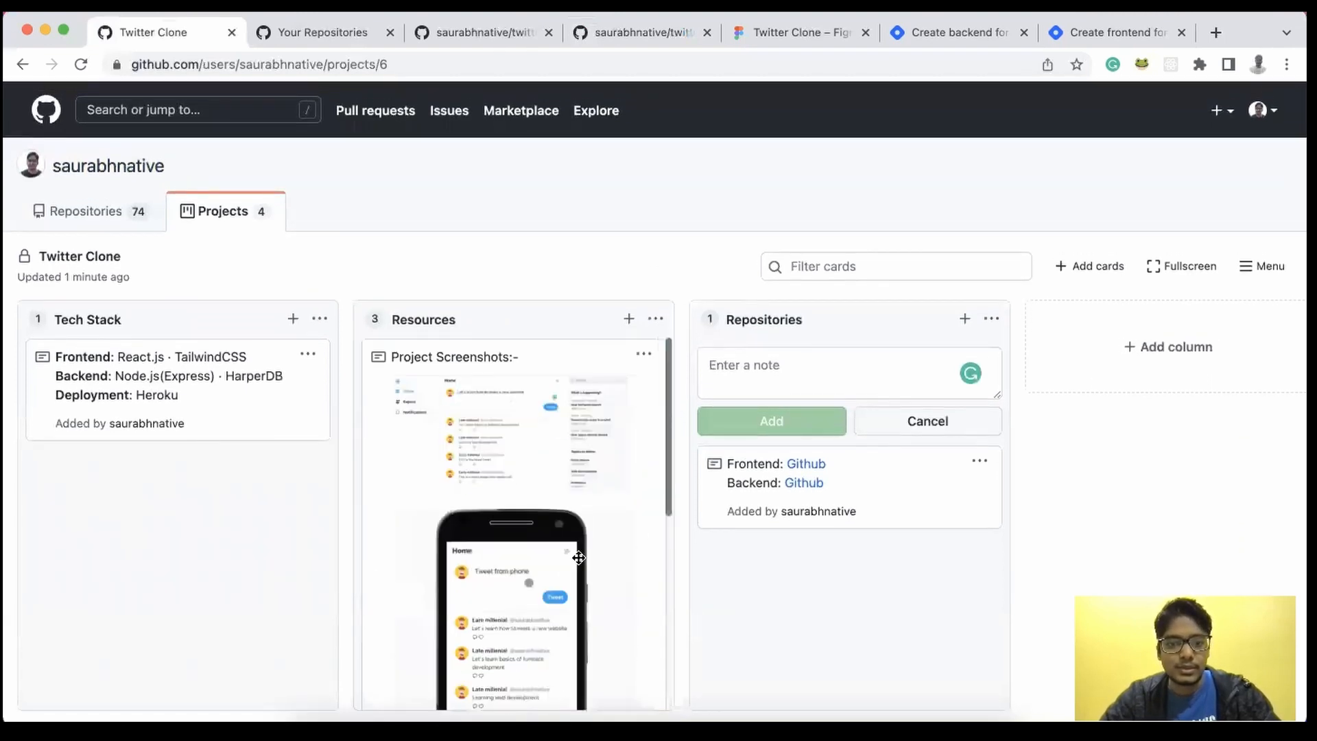
drag(521, 358, 788, 494)
drag(880, 424, 1118, 337)
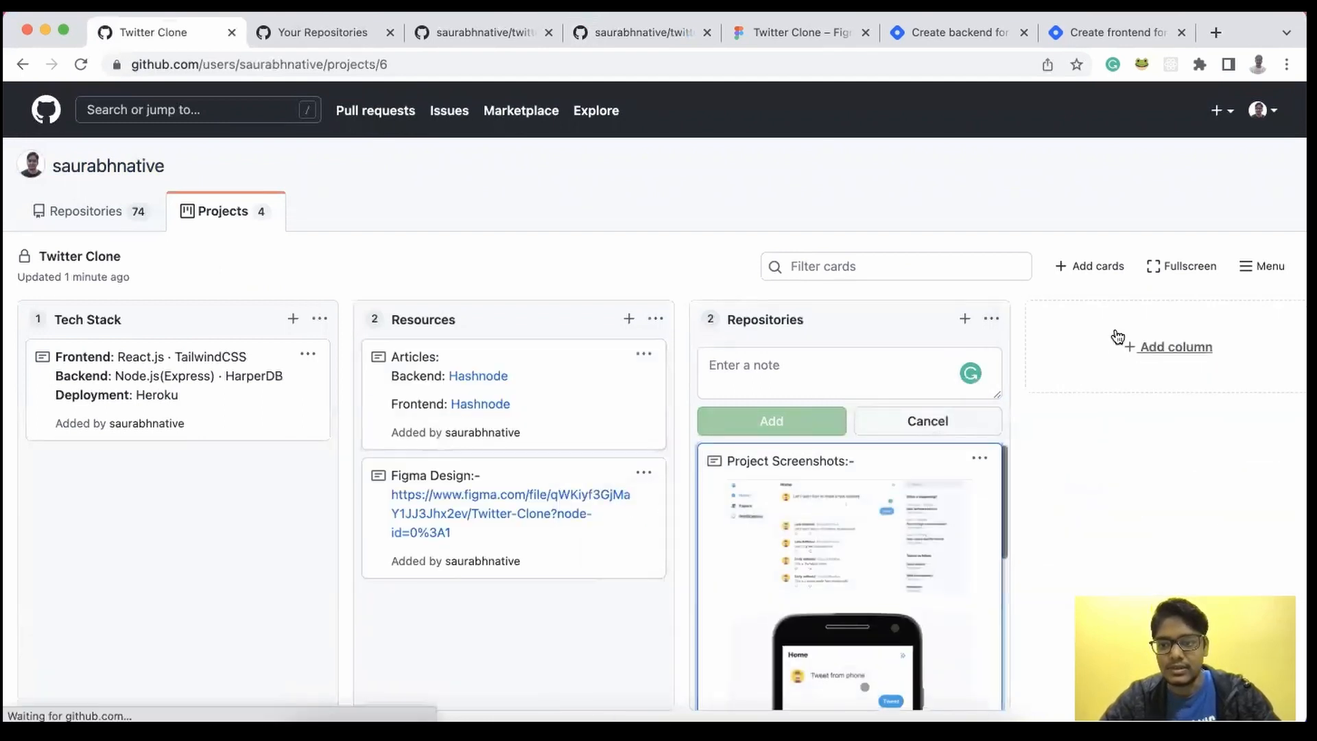
Step: Add a new column named "Screenshots" to the Twitter Clone board with no automation preset
click(1177, 350)
text(Screenshots)
key(Return)
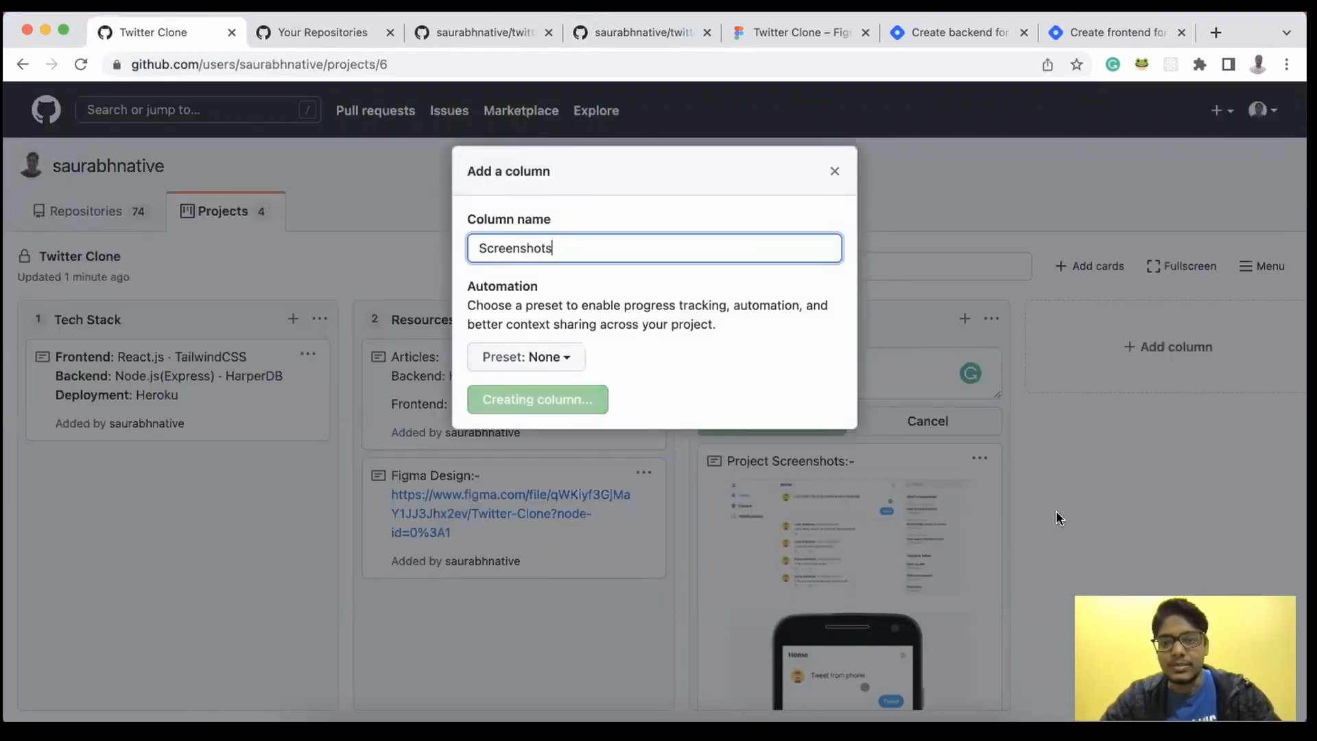
Step: Move the Project Screenshots note from the Repositories column into the Screenshots column and dismiss the empty note form in Repositories
drag(529, 558, 907, 423)
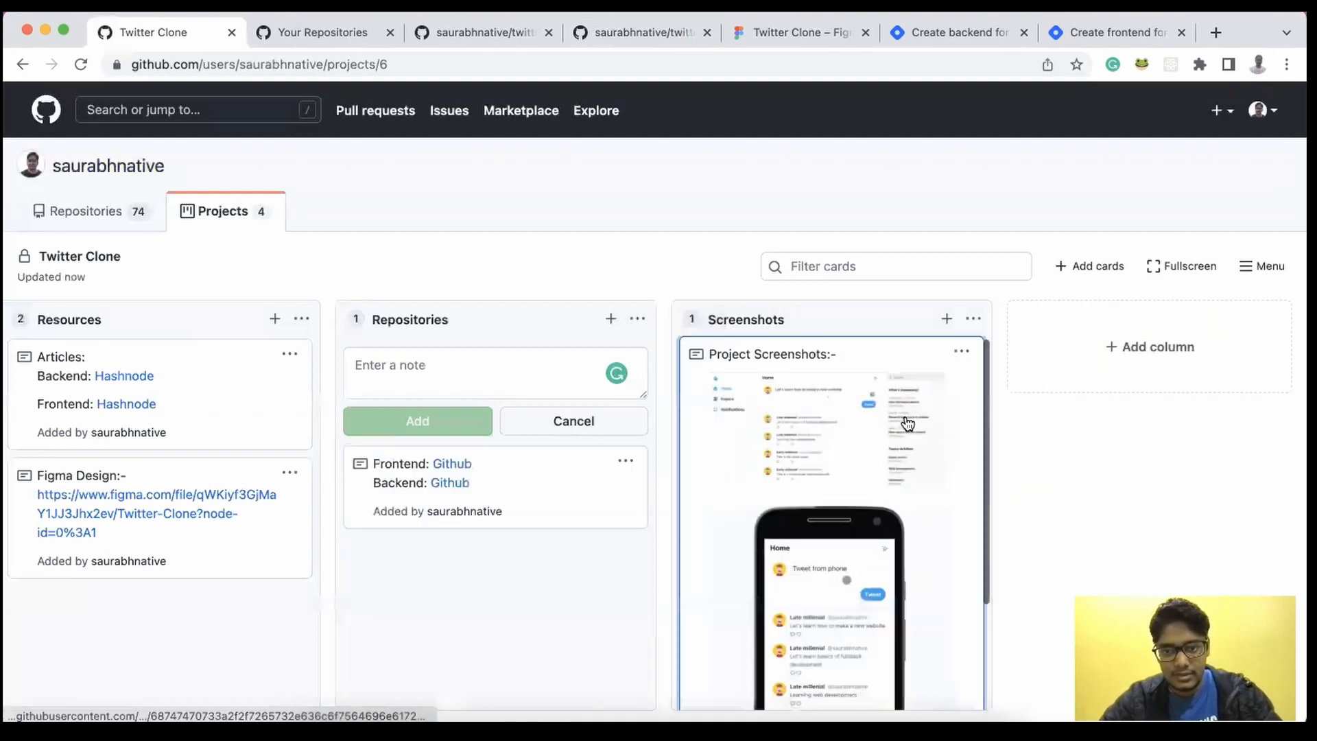
click(558, 424)
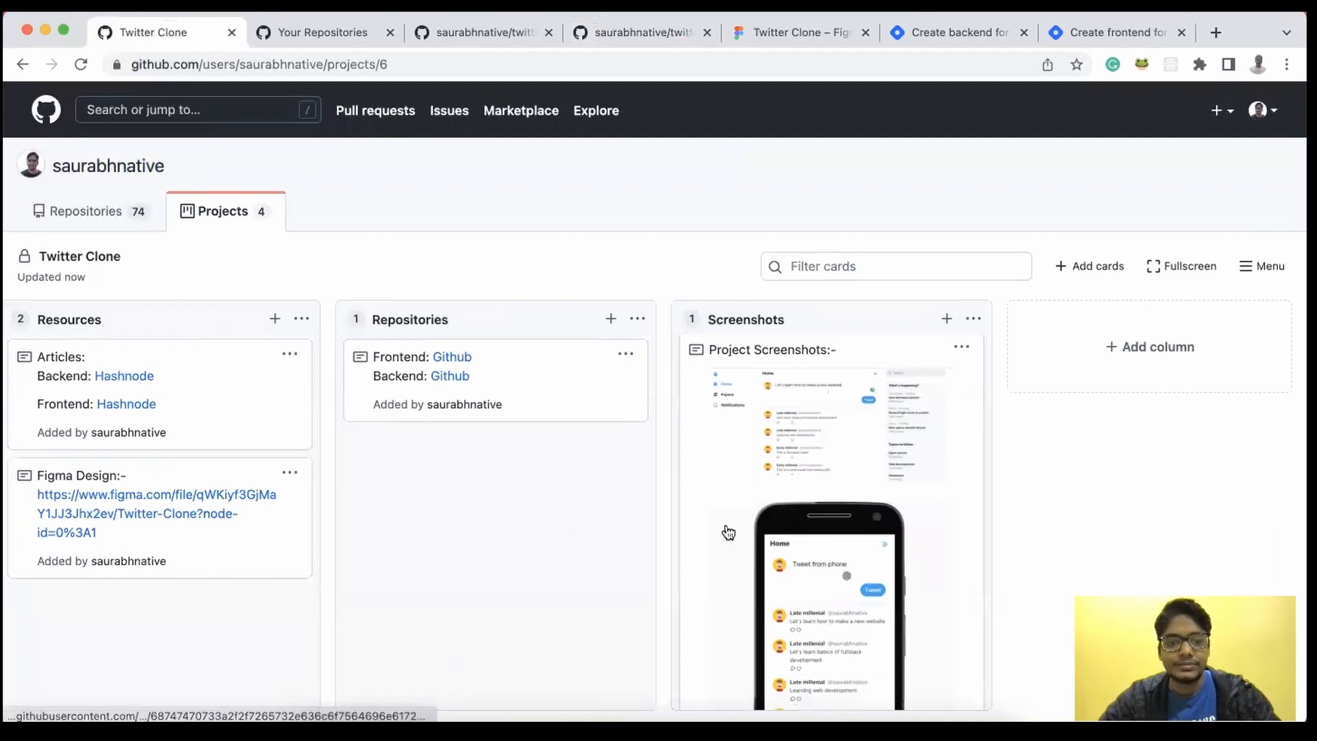
scroll(725, 532, down, 3)
scroll(728, 532, up, 3)
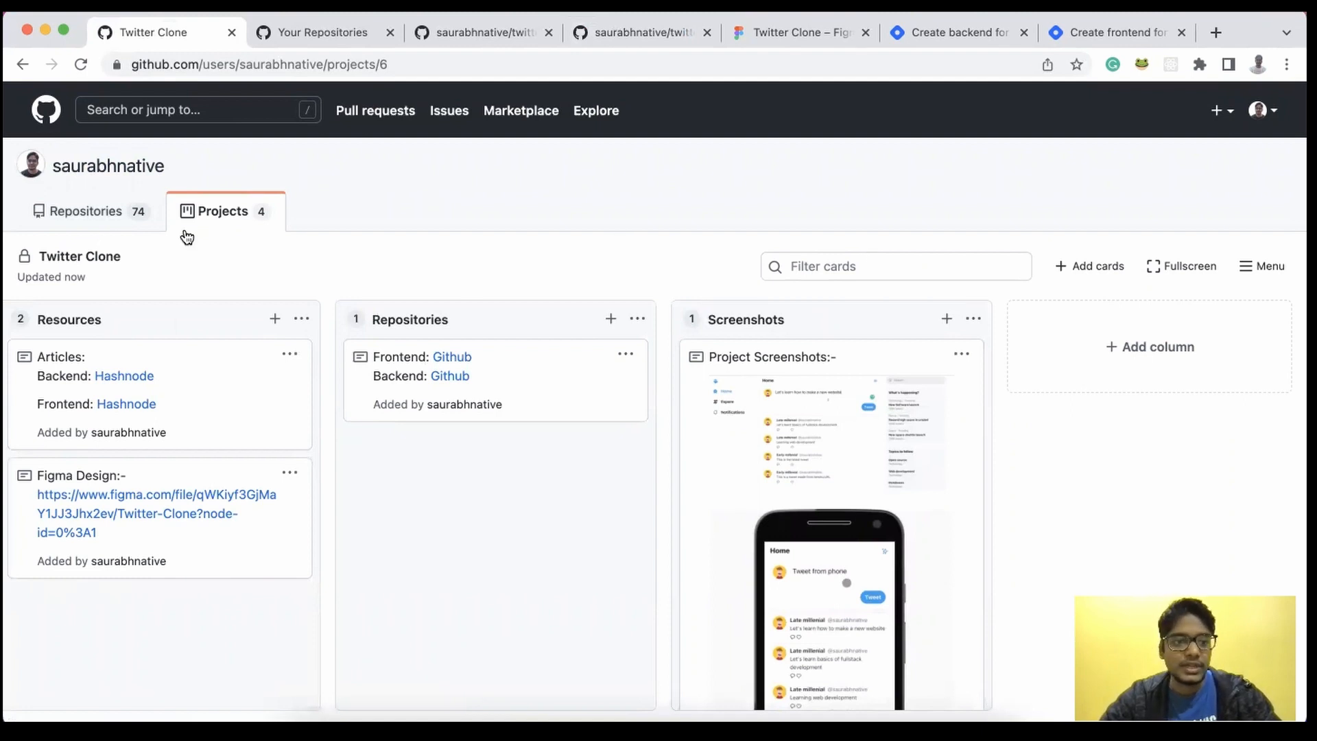
Step: Open the Twitter Clone project's settings from the profile's project list and save its visibility as Public
click(219, 215)
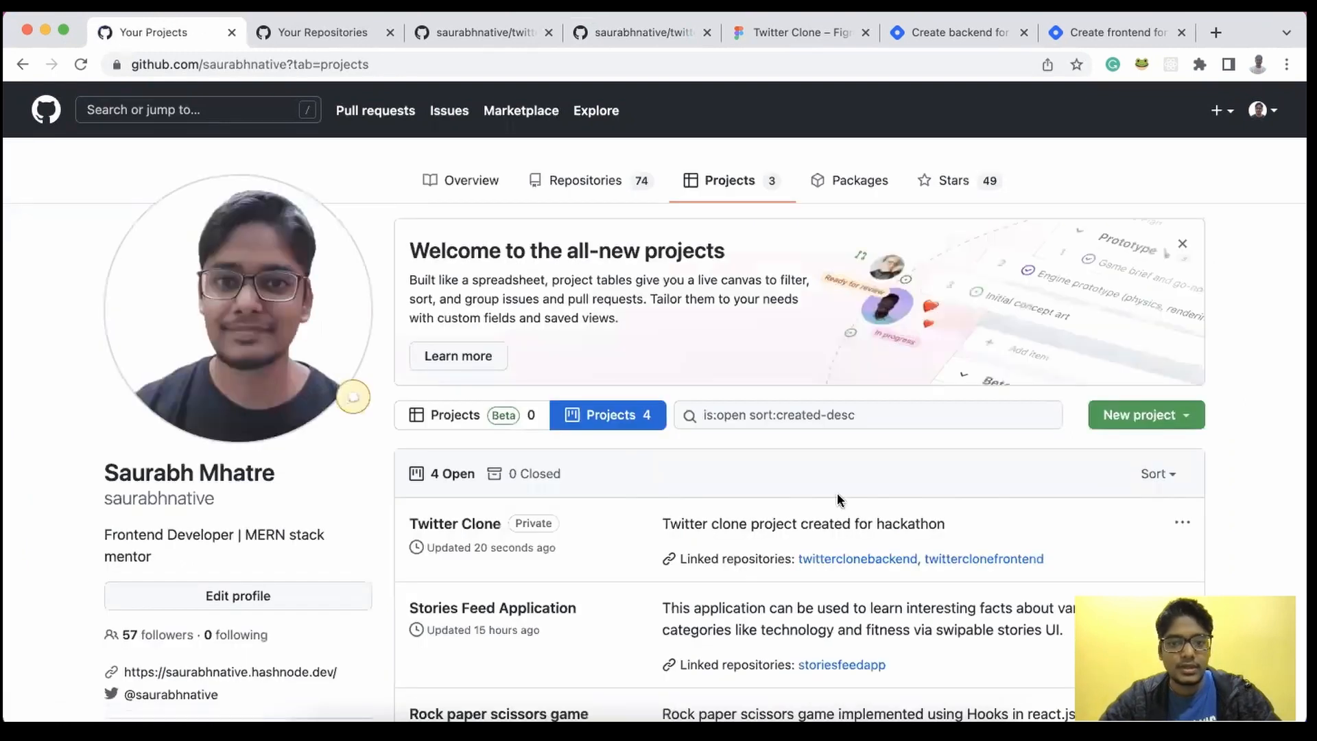
scroll(836, 492, down, 3)
click(1182, 290)
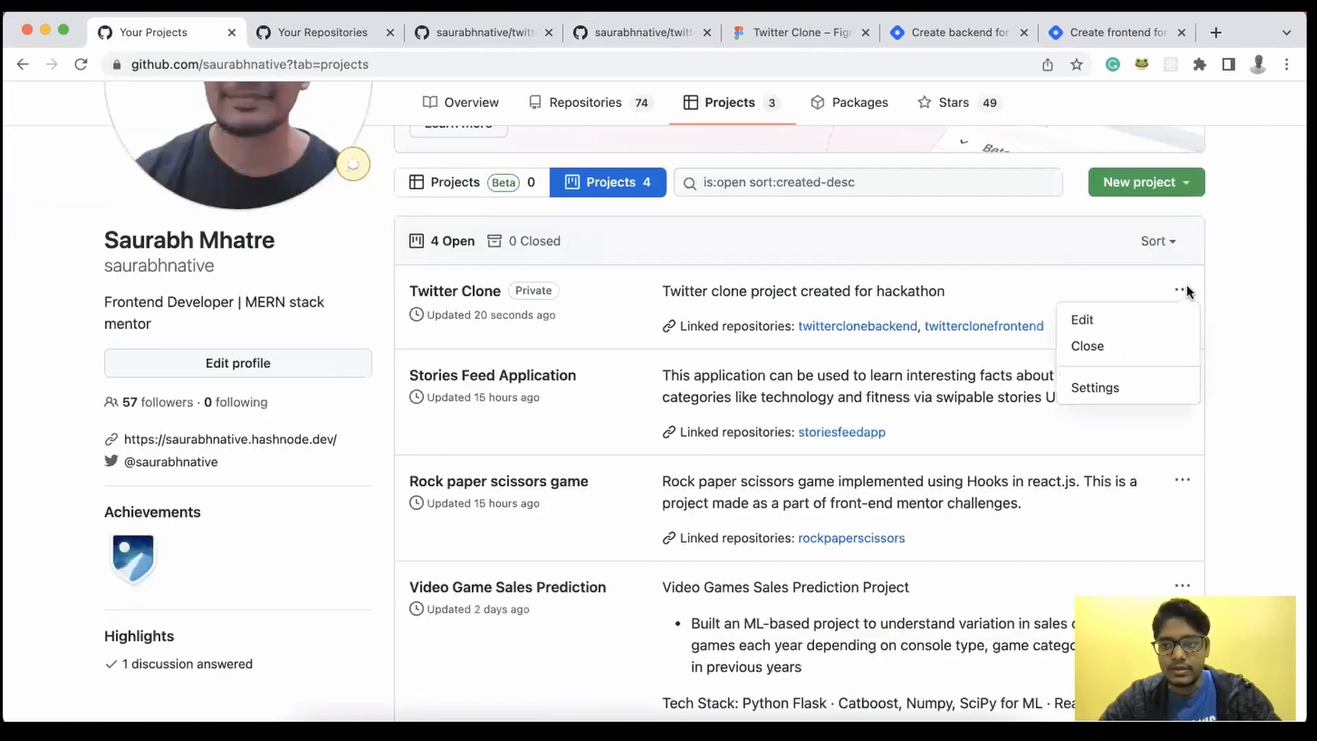
click(1115, 384)
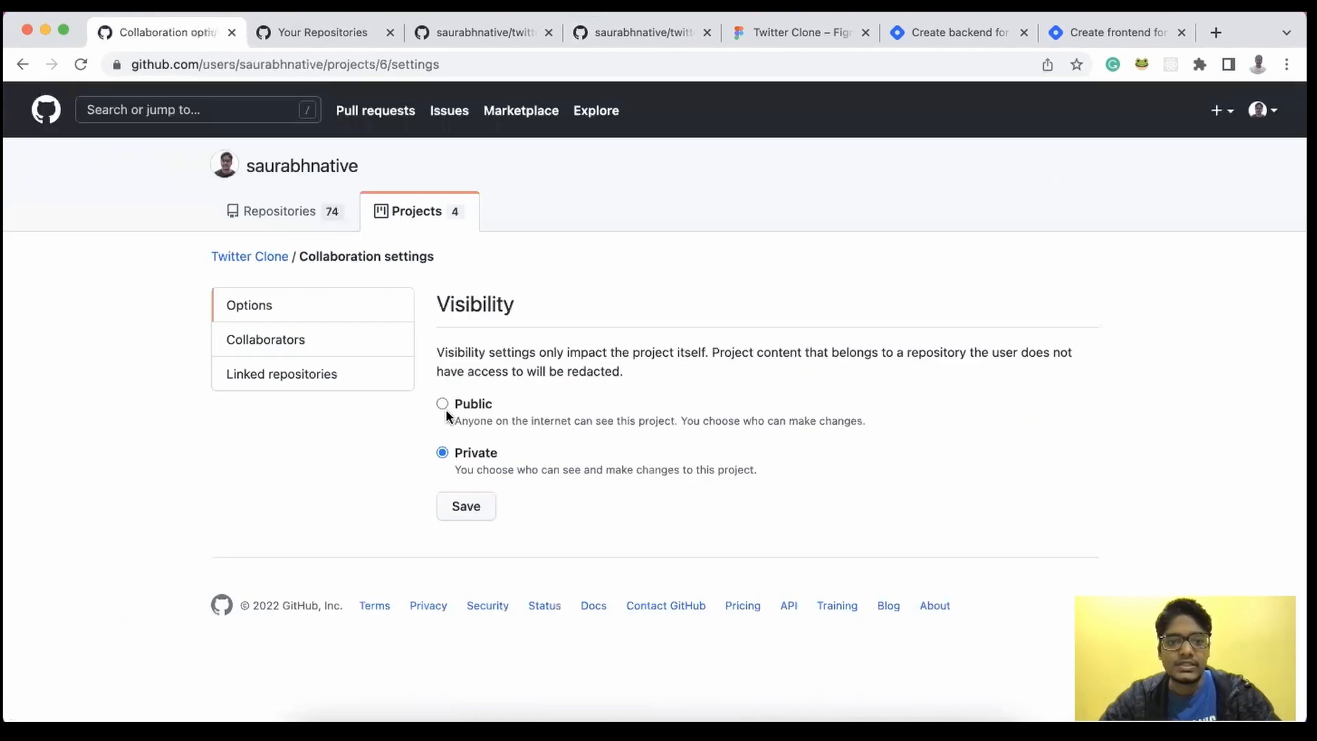
click(459, 500)
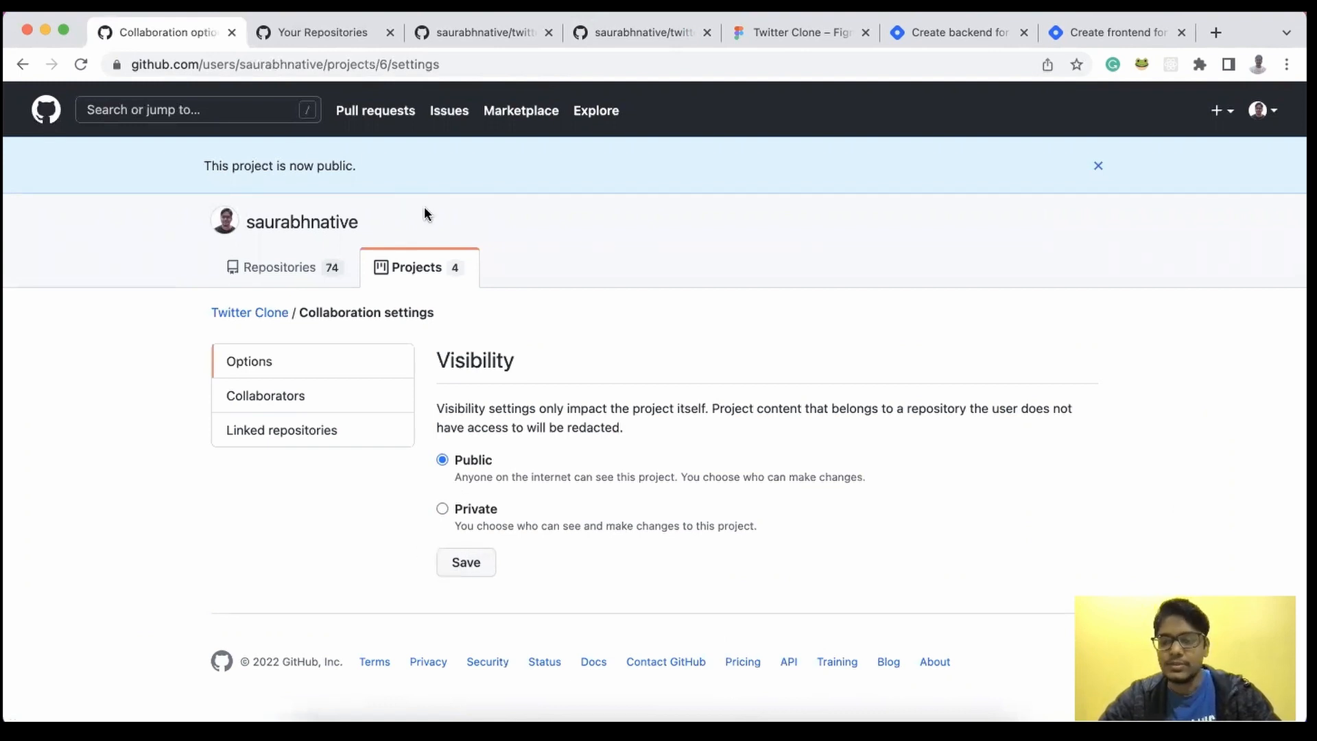
Step: Switch to the signed-out browser window, refresh the profile's project list and open the Twitter Clone board to review its columns
key(super+grave)
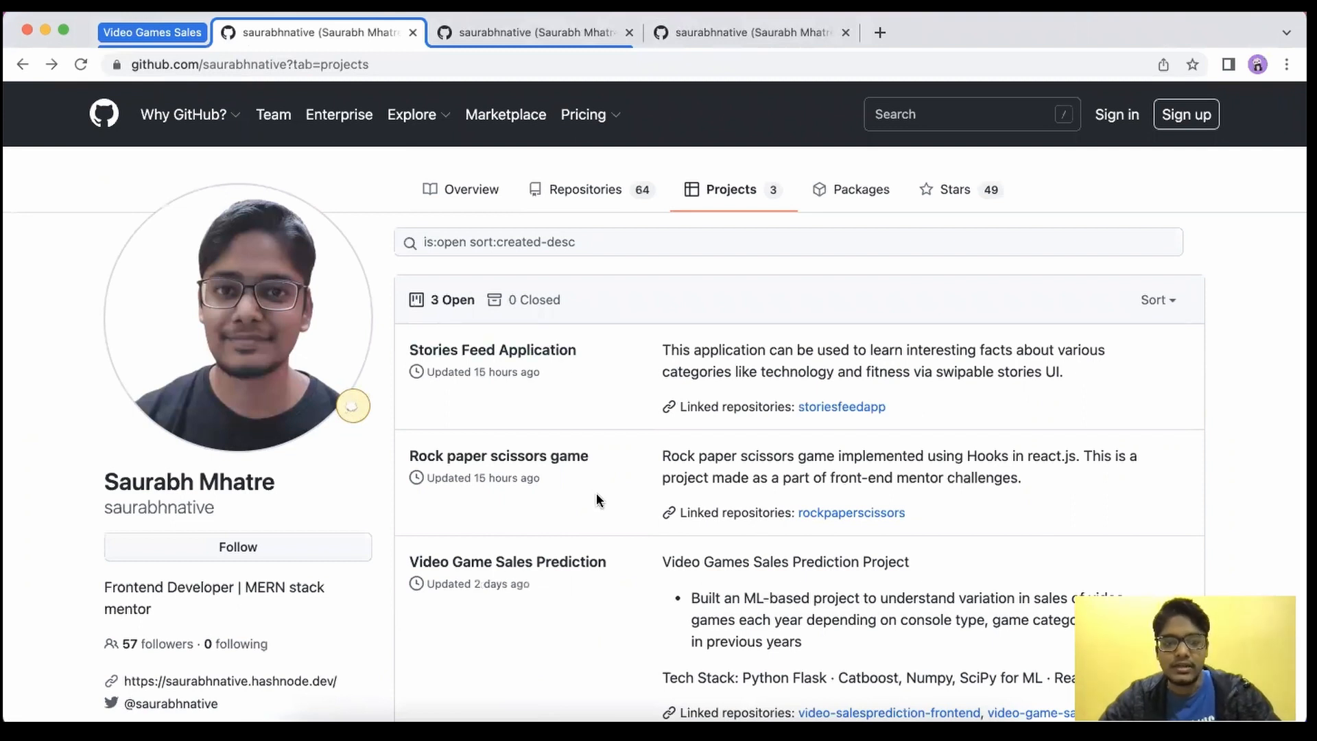
key(super+r)
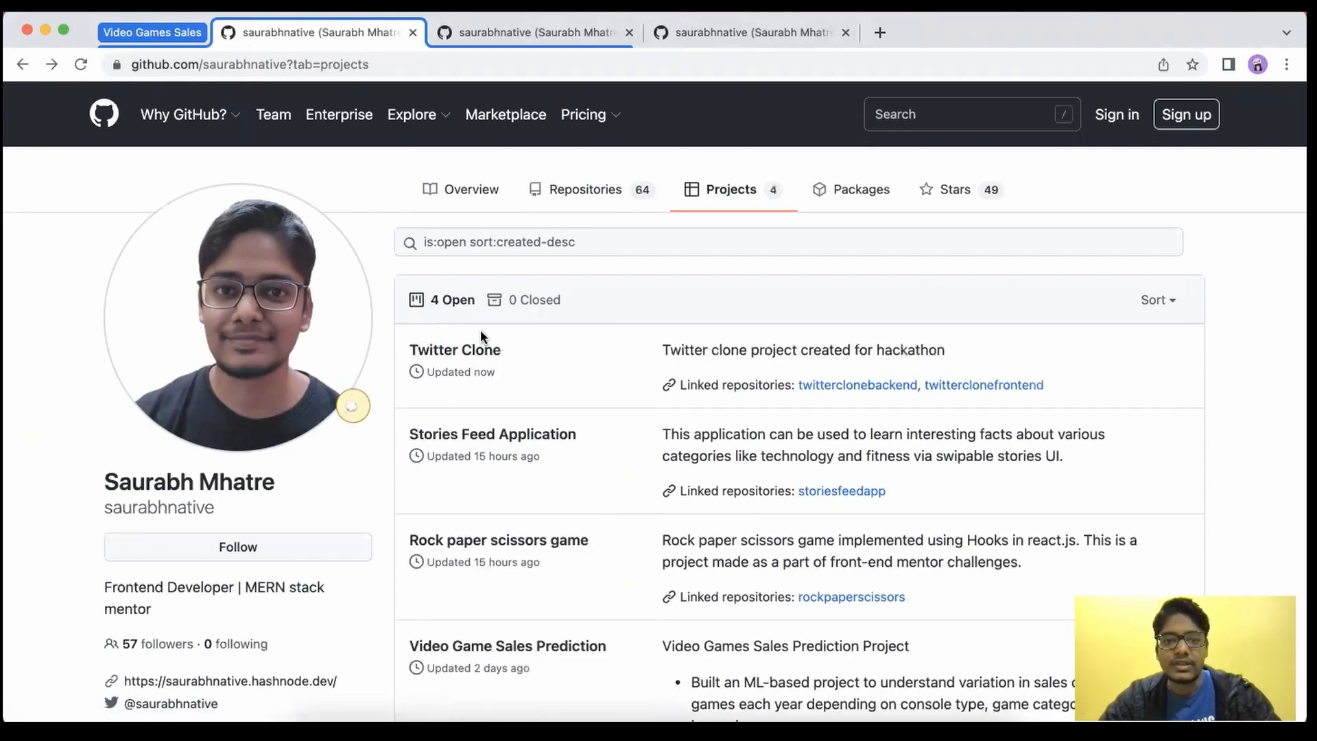
click(449, 351)
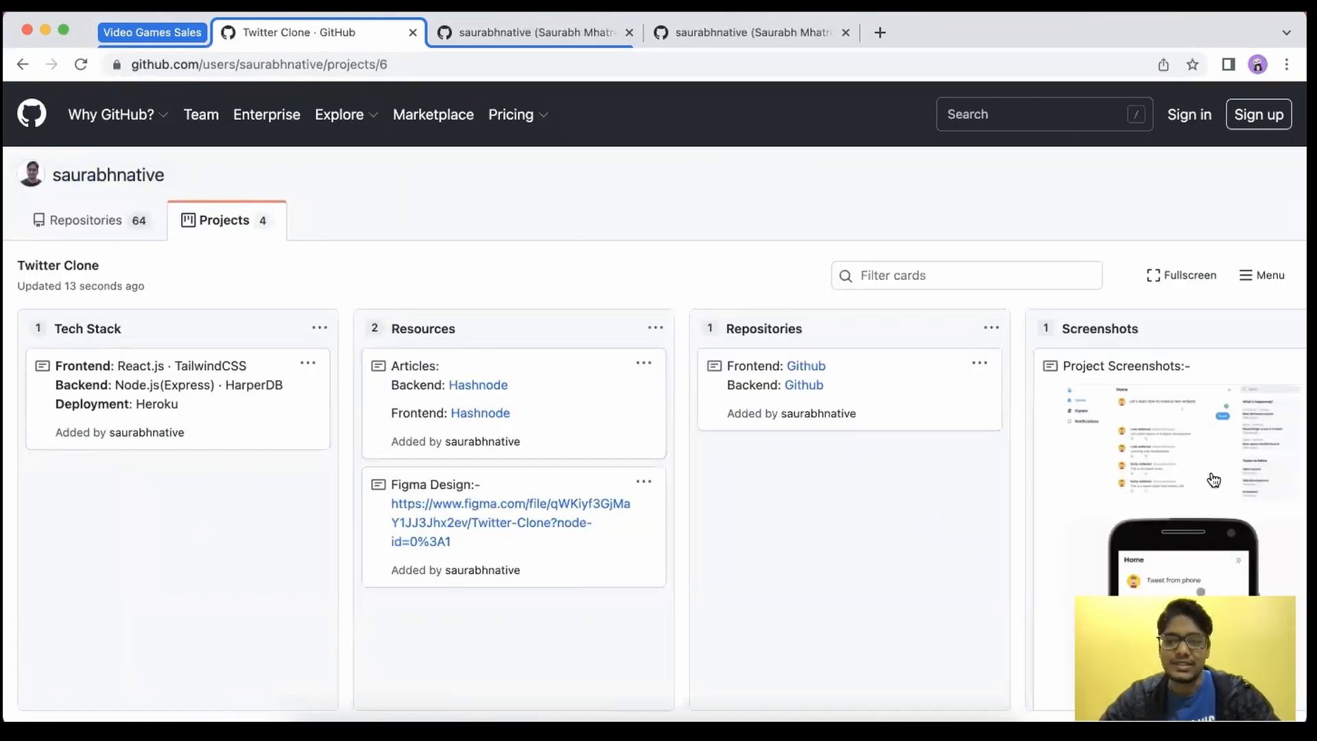
scroll(1210, 476, down, 3)
scroll(1213, 479, up, 3)
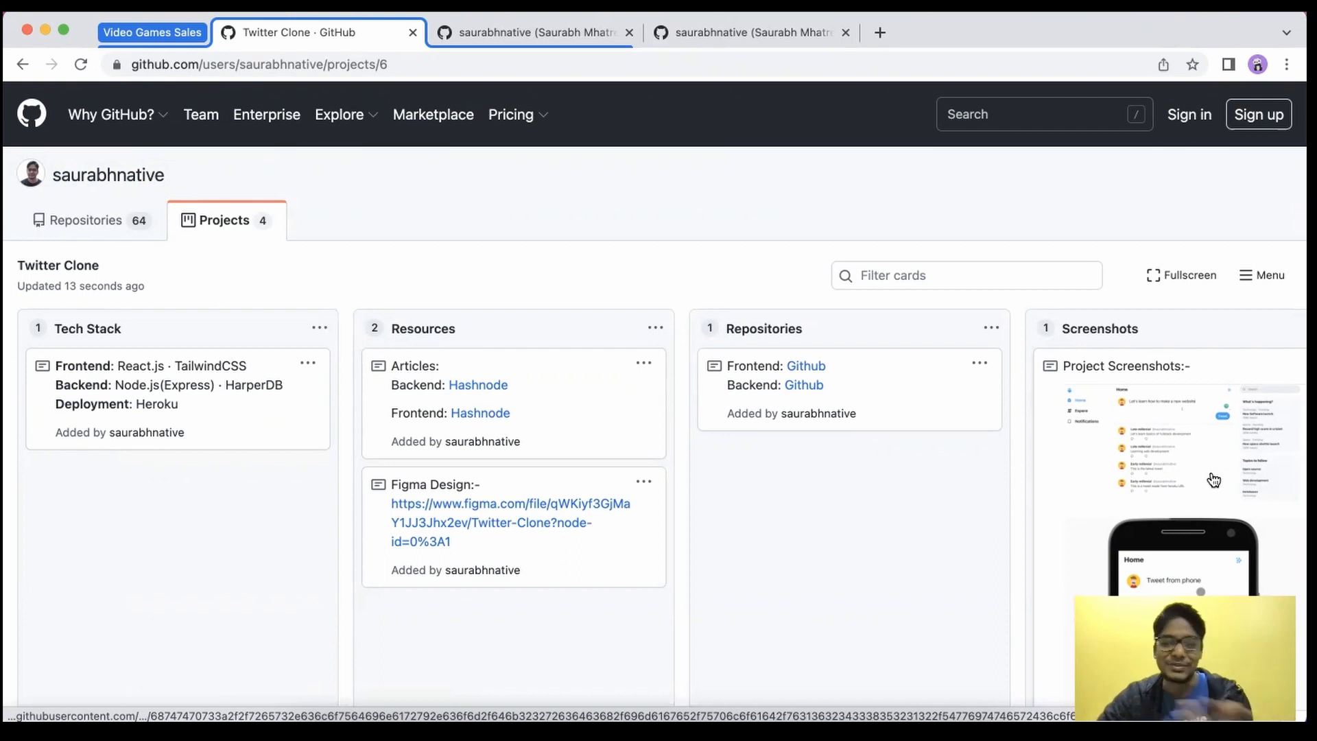
Step: Return to the profile's public project list, look through the listed projects and open the Repositories list for comparison
click(22, 64)
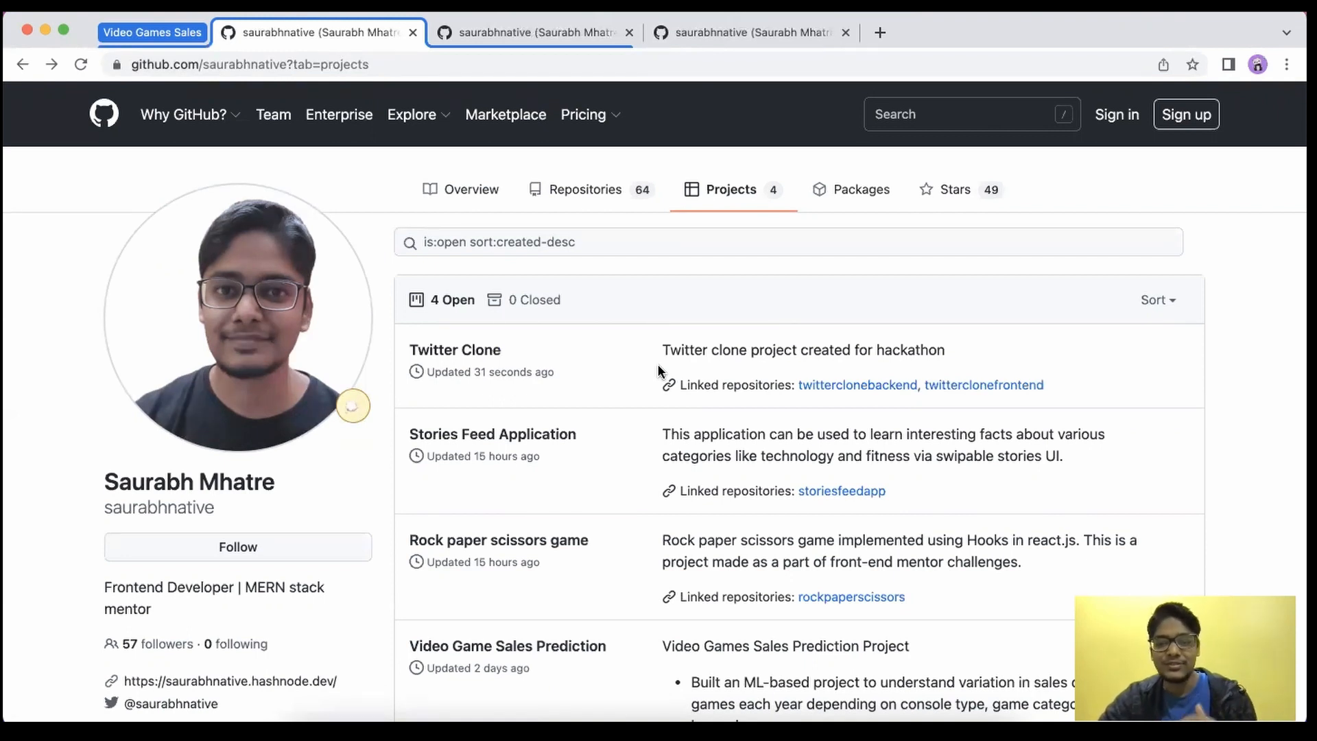
scroll(647, 525, down, 2)
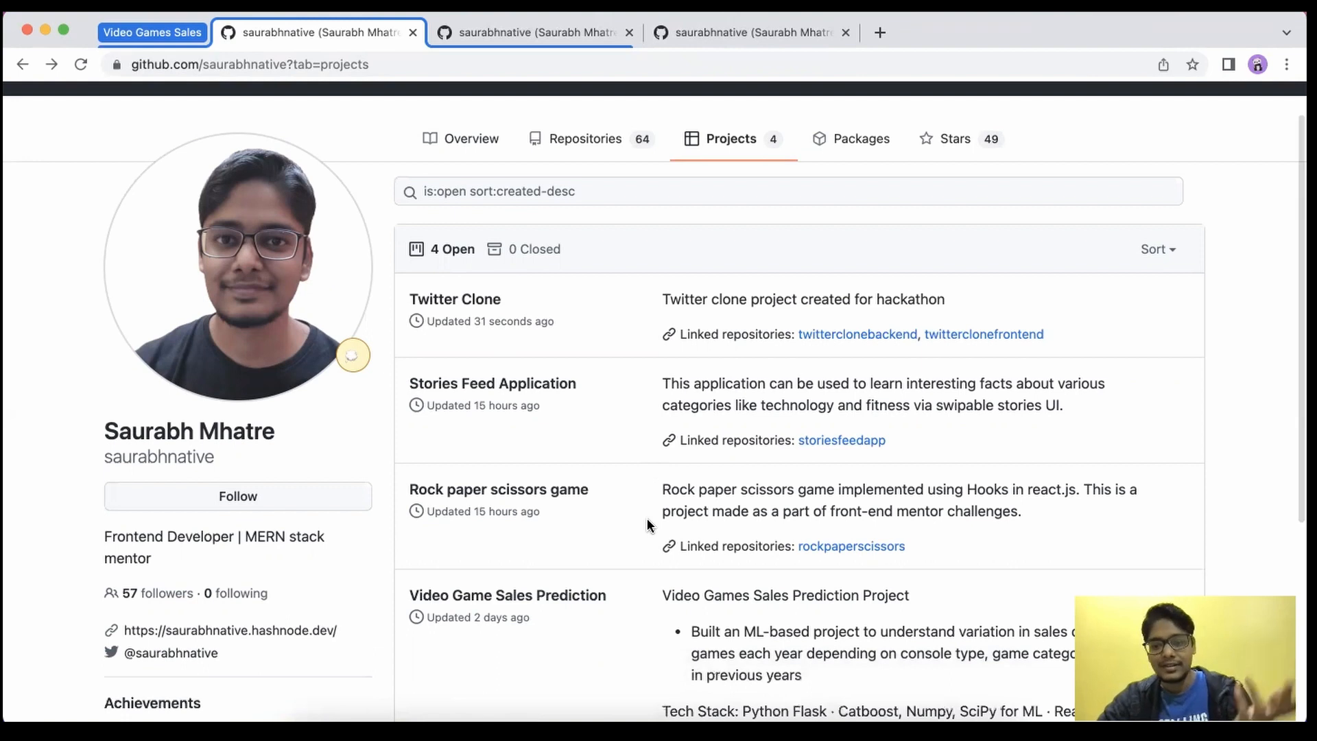
scroll(648, 525, down, 5)
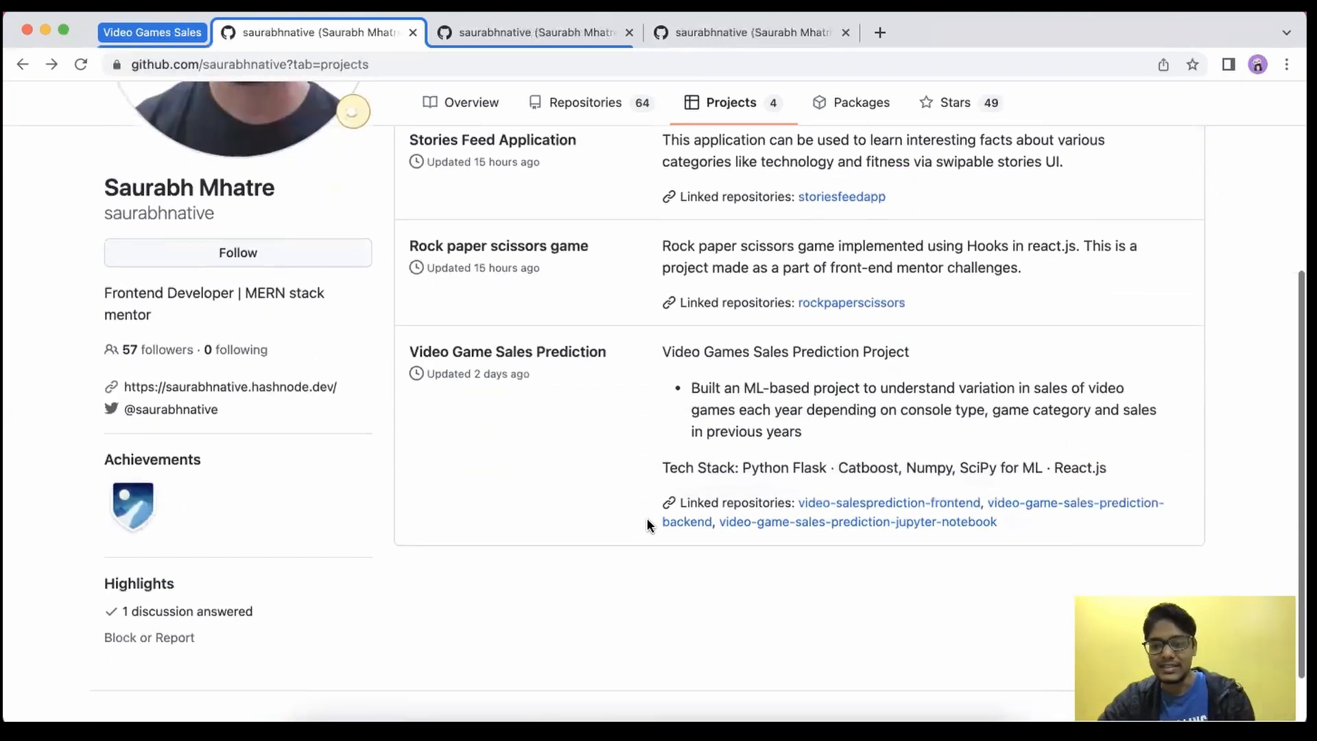
scroll(648, 524, up, 6)
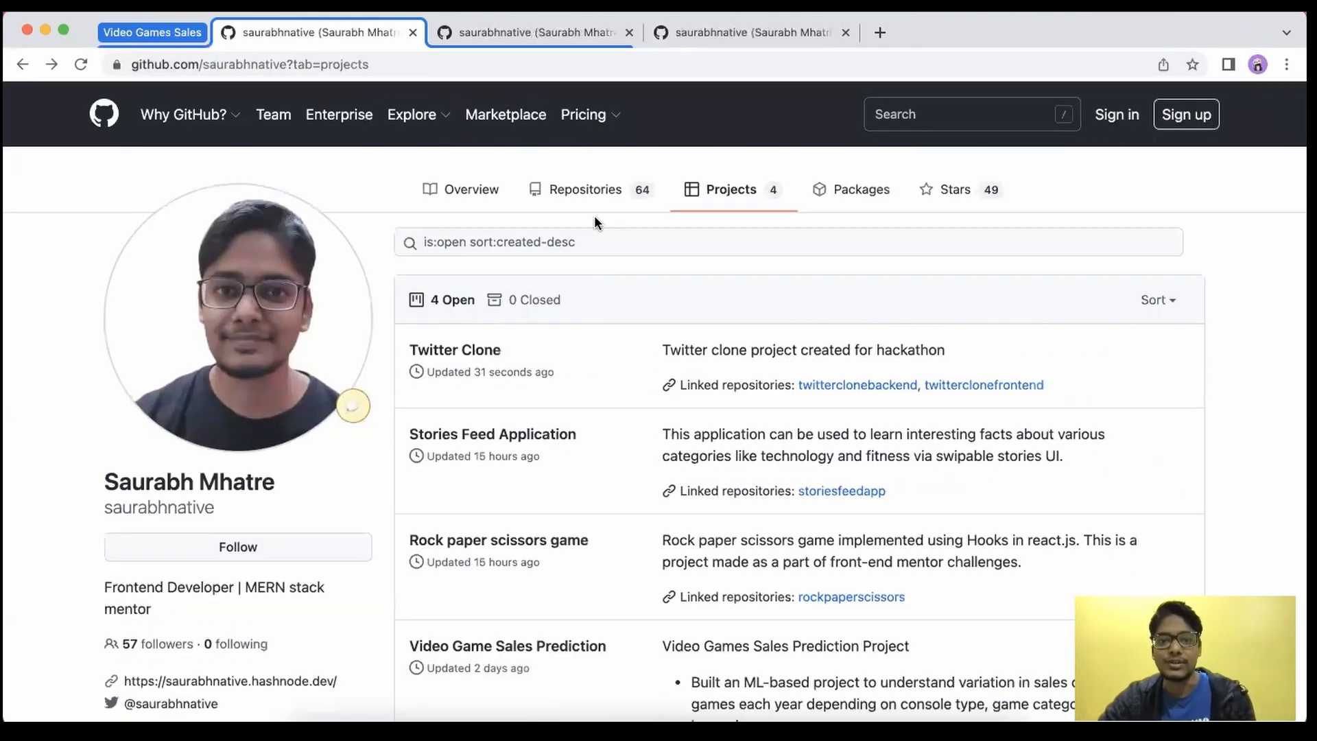
click(598, 208)
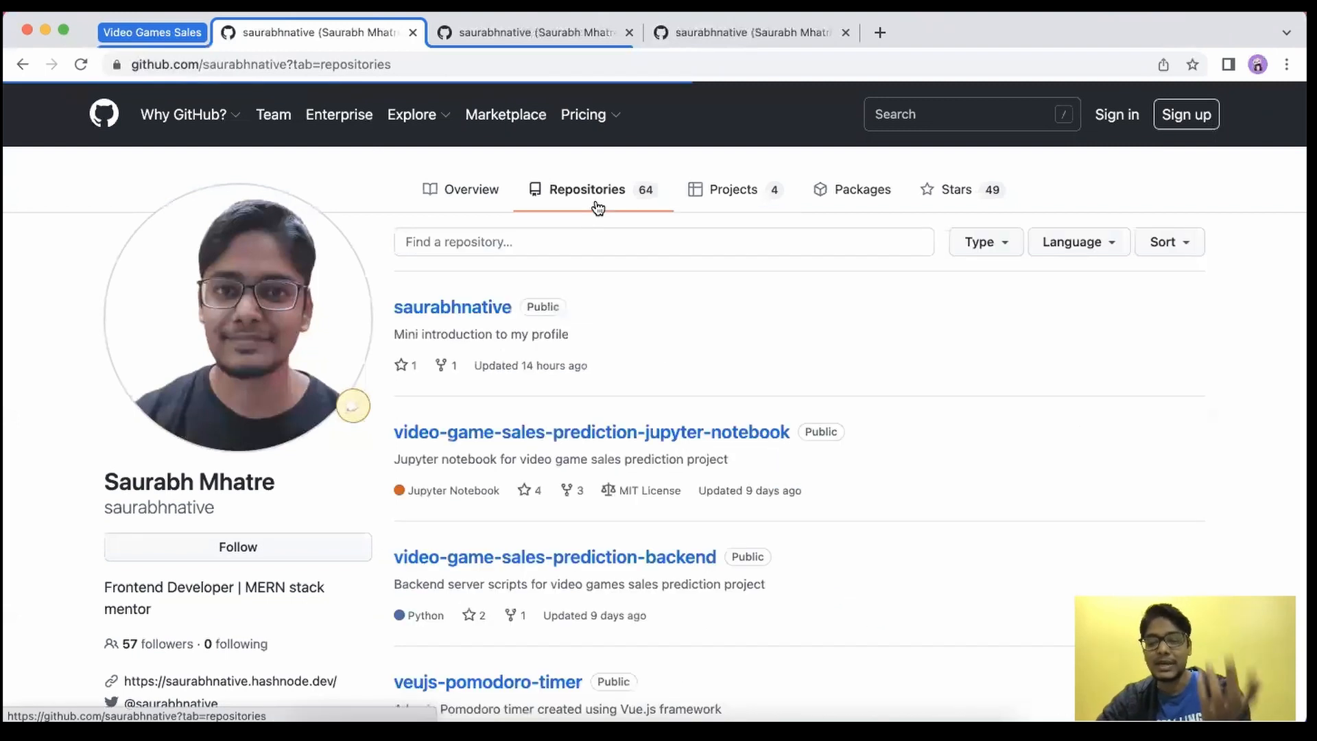